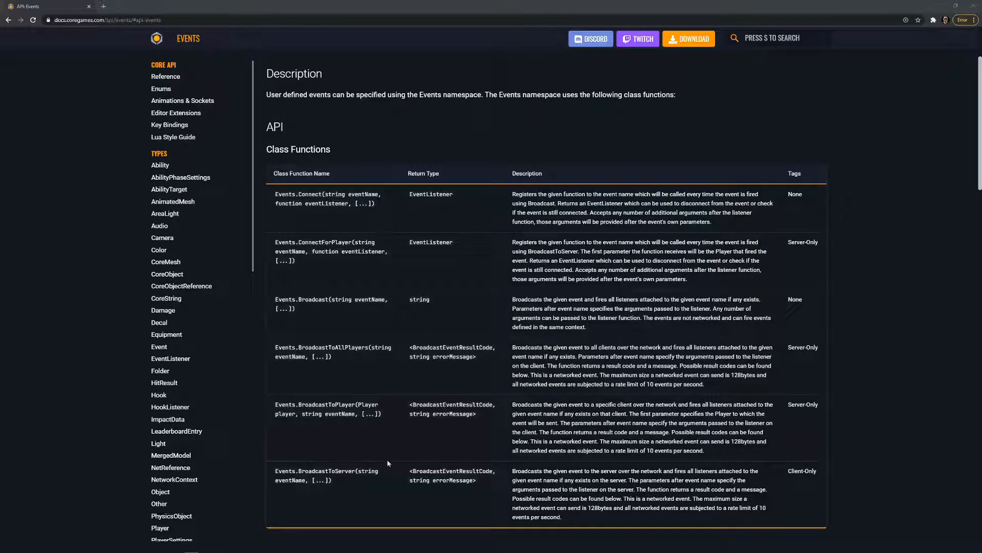
Examine the Events class functions at a larger page zoom, including the size and rate limits for networked events
{"action": "scroll", "coordinate": [464, 445], "scroll_direction": "down", "scroll_amount": 1}
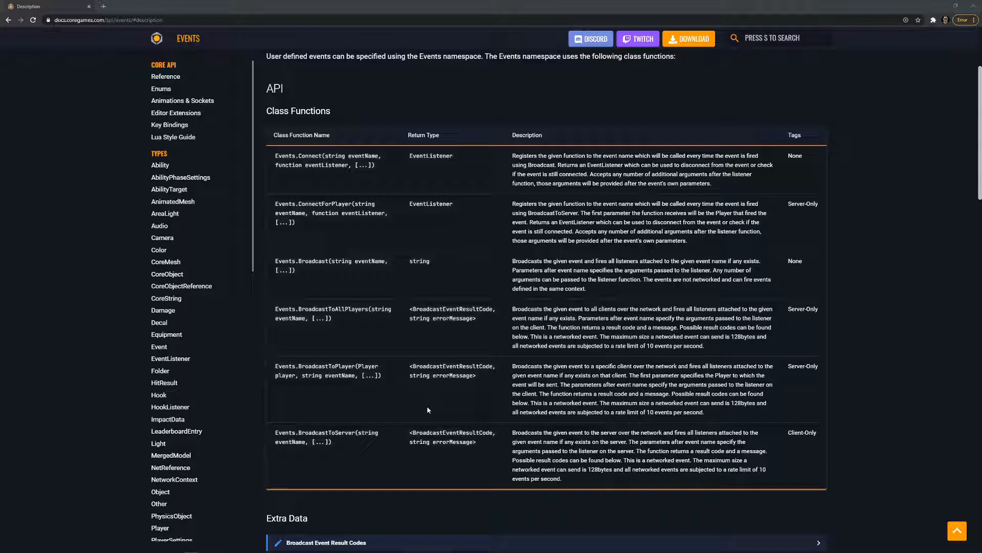
{"action": "scroll", "coordinate": [428, 409], "scroll_direction": "down", "scroll_amount": 1}
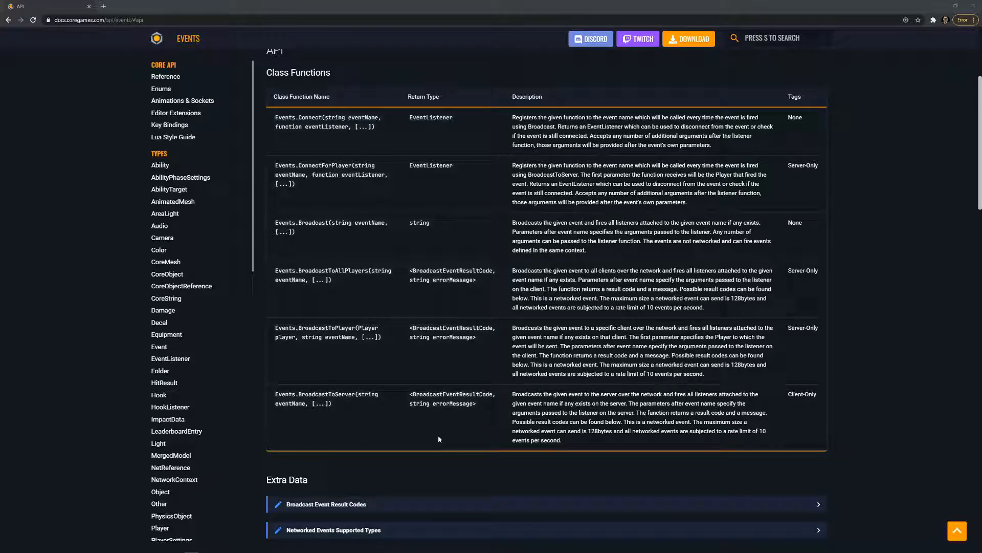
{"action": "key", "text": "ctrl+plus"}
{"action": "key", "text": "ctrl+plus"}
{"action": "key", "text": "ctrl+plus"}
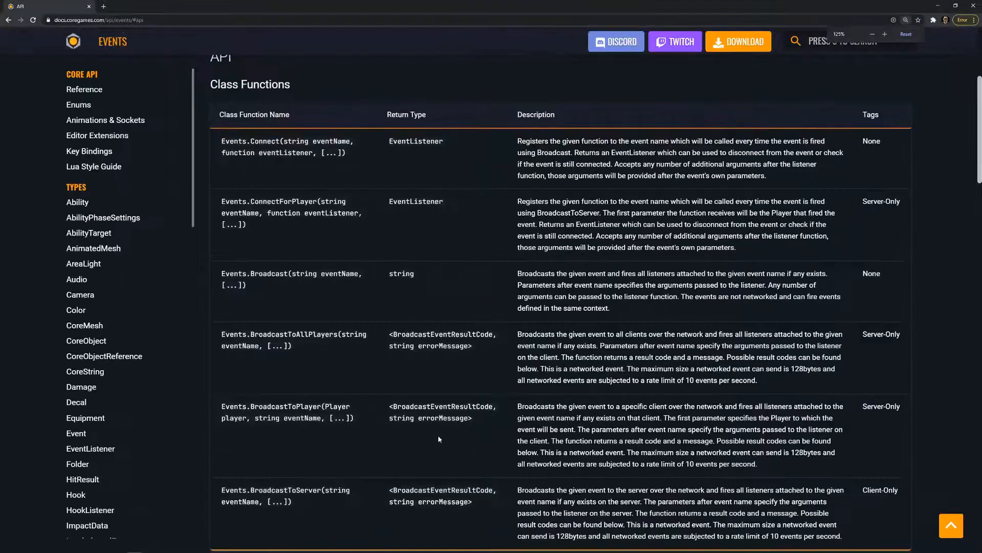
{"action": "scroll", "coordinate": [524, 367], "scroll_direction": "down", "scroll_amount": 3}
{"action": "scroll", "coordinate": [529, 379], "scroll_direction": "up", "scroll_amount": 1}
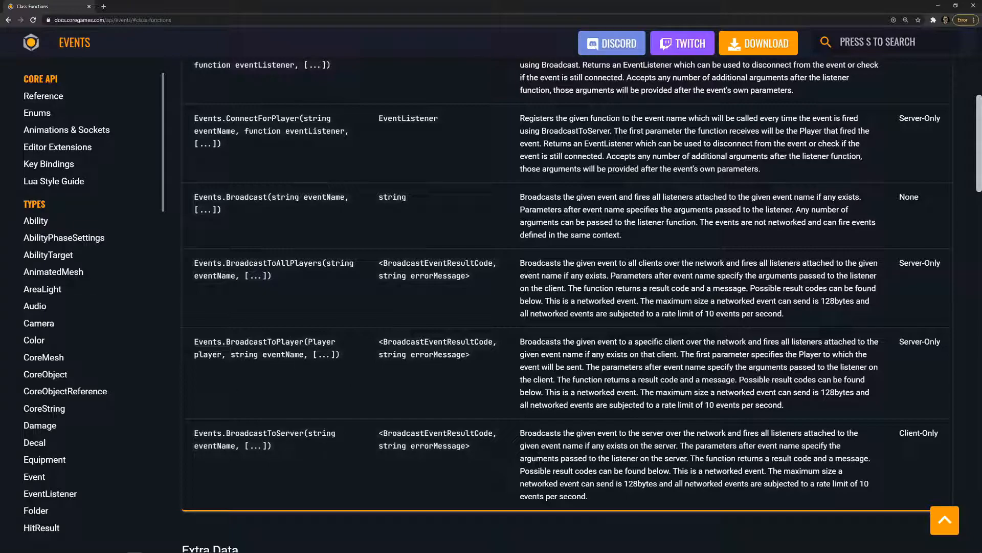
{"action": "left_click_drag", "start_coordinate": [641, 391], "coordinate": [824, 410]}
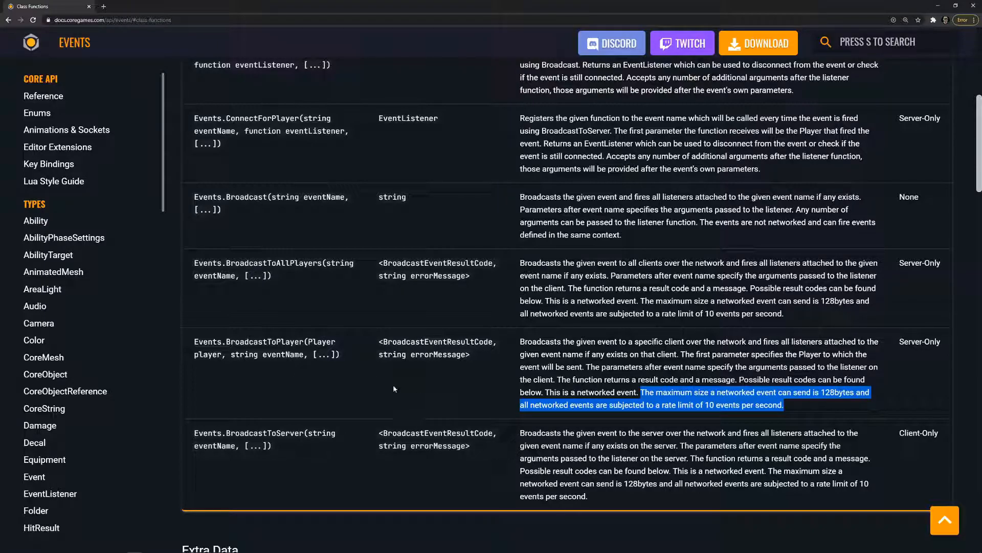
{"action": "left_click", "coordinate": [824, 407]}
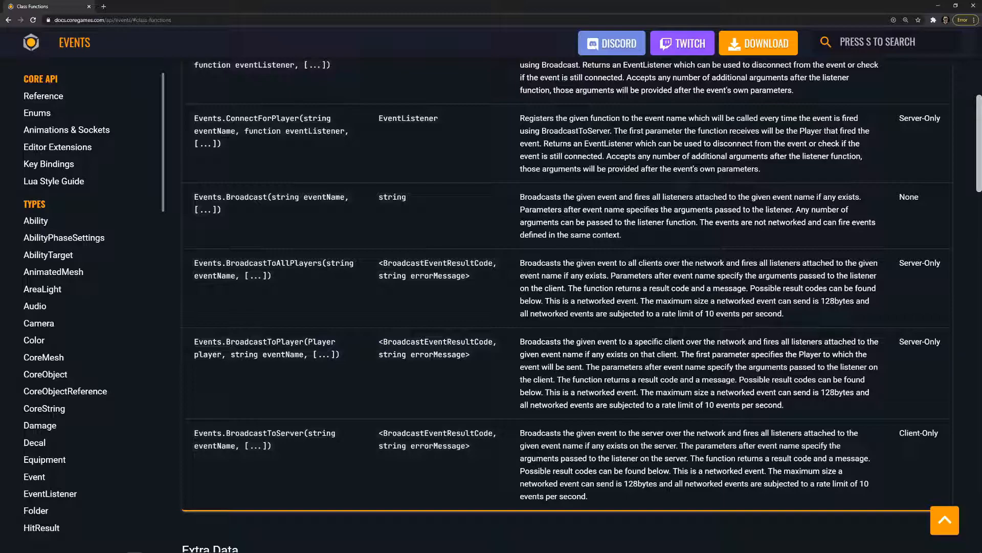
Switch to the Core editor and add the Ball from the 3D objects to the scene
{"action": "left_click", "coordinate": [939, 6]}
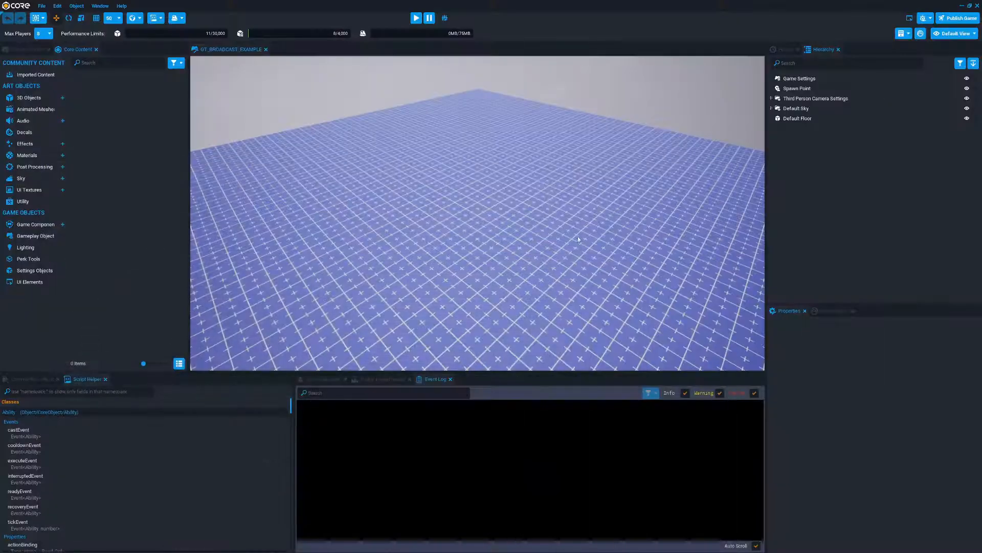
{"action": "right_click_drag", "start_coordinate": [610, 240], "coordinate": [589, 205]}
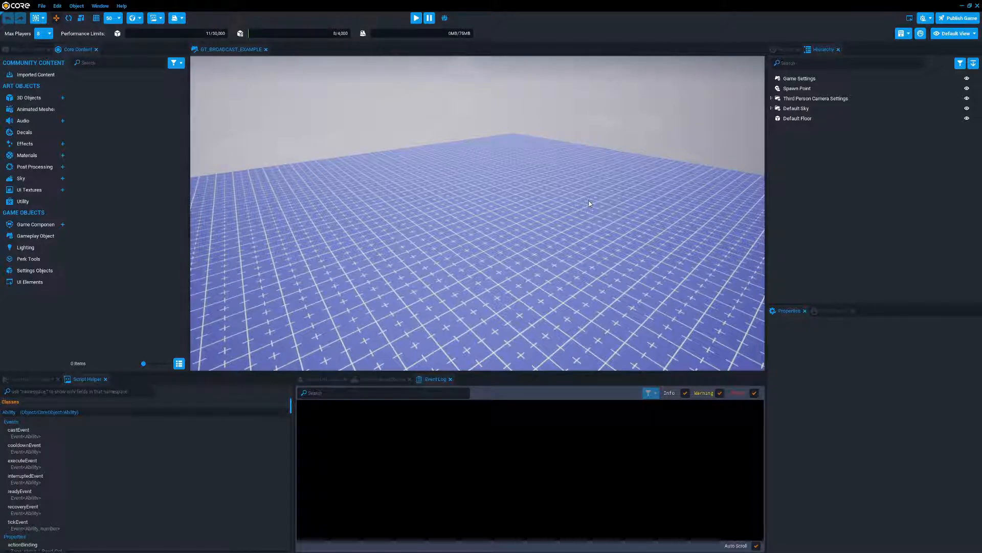
{"action": "left_click", "coordinate": [31, 98]}
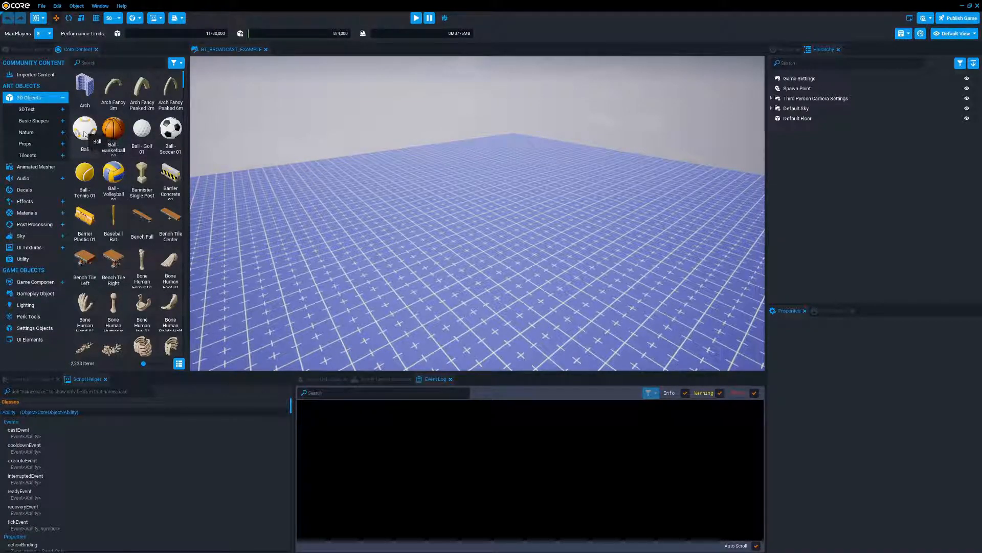
{"action": "left_click_drag", "start_coordinate": [91, 137], "coordinate": [474, 155]}
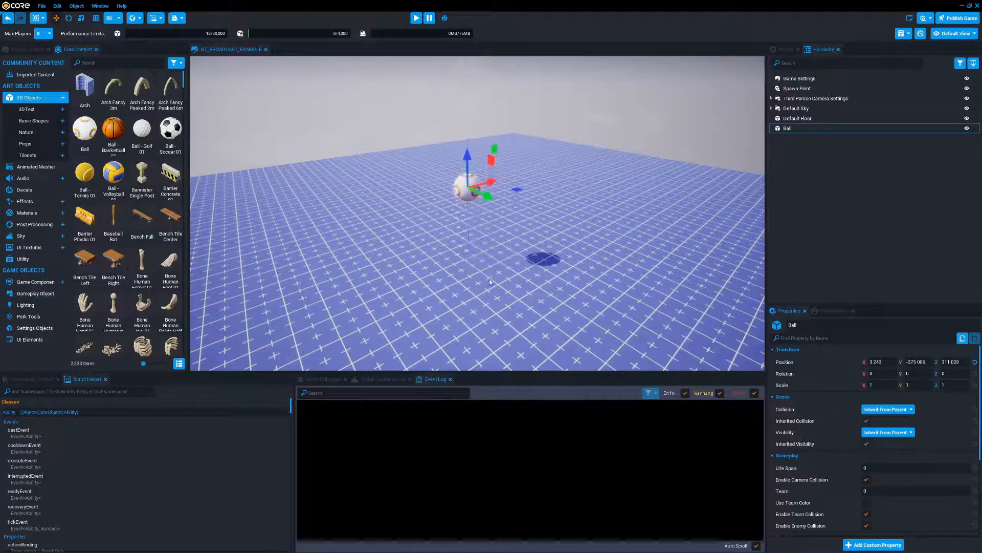
Lower the Ball toward the floor to a Z position of about 175
{"action": "scroll", "coordinate": [546, 258], "scroll_direction": "up", "scroll_amount": 3}
{"action": "scroll", "coordinate": [546, 250], "scroll_direction": "up", "scroll_amount": 2}
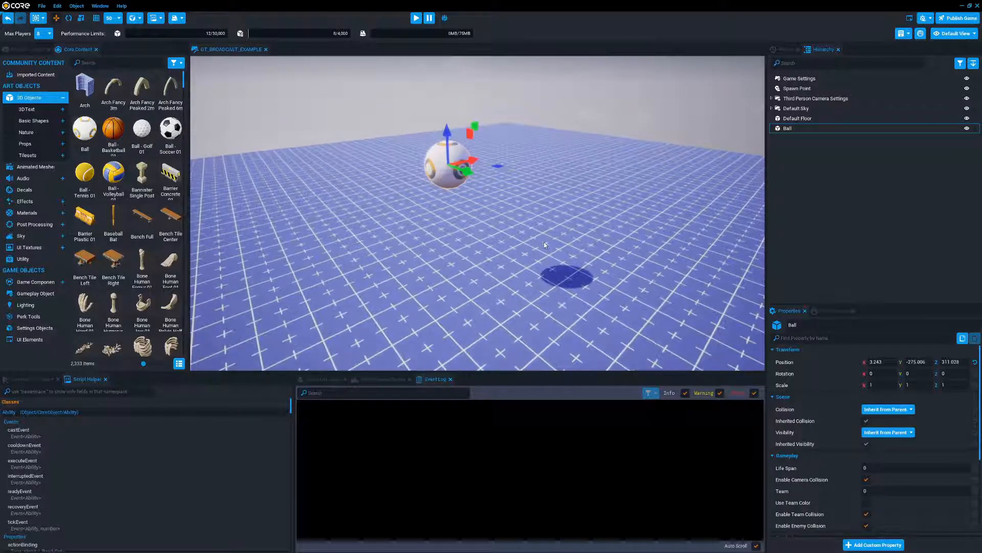
{"action": "scroll", "coordinate": [539, 235], "scroll_direction": "up", "scroll_amount": 2}
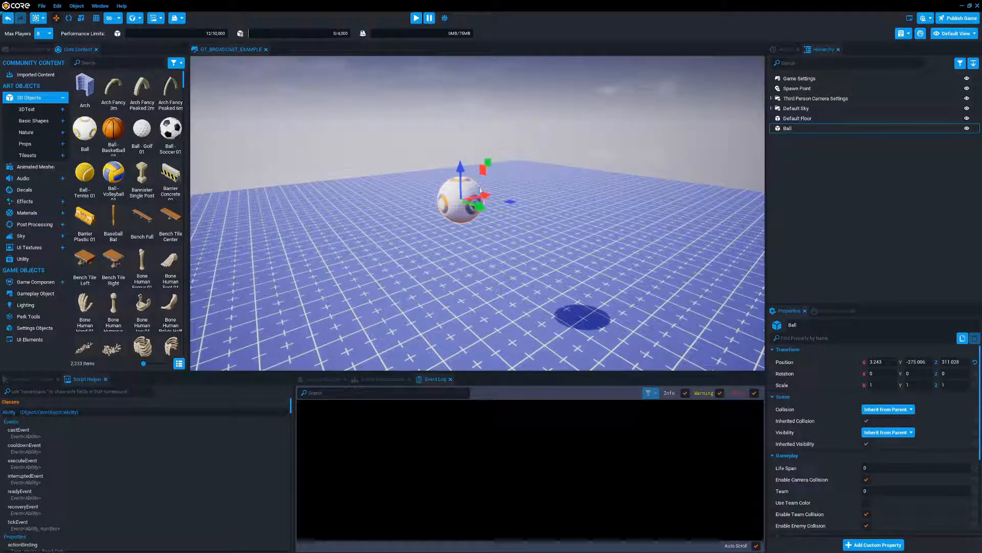
{"action": "left_click_drag", "start_coordinate": [459, 181], "coordinate": [461, 242]}
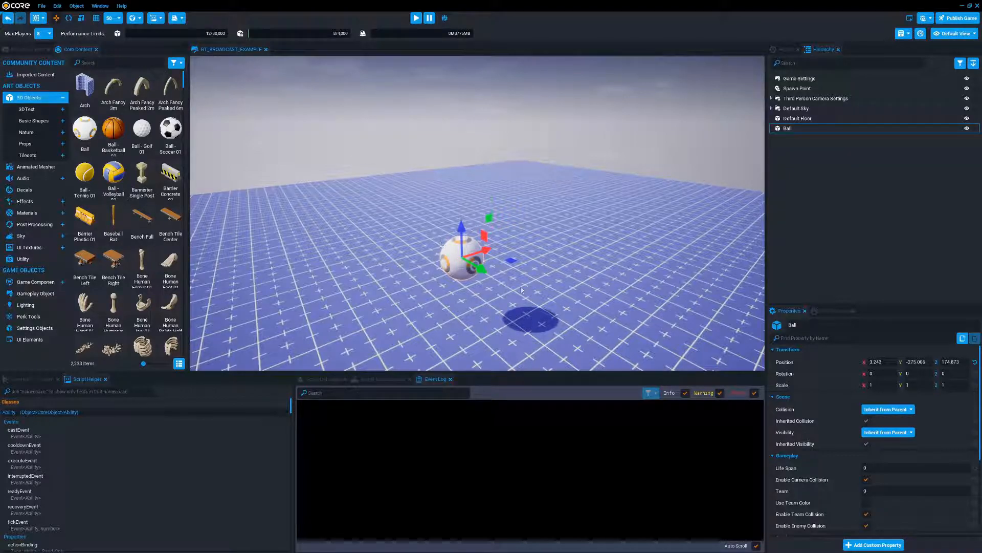
Enable networking on the Ball and keep it selected in the hierarchy
{"action": "right_click", "coordinate": [795, 133]}
{"action": "left_click", "coordinate": [822, 308]}
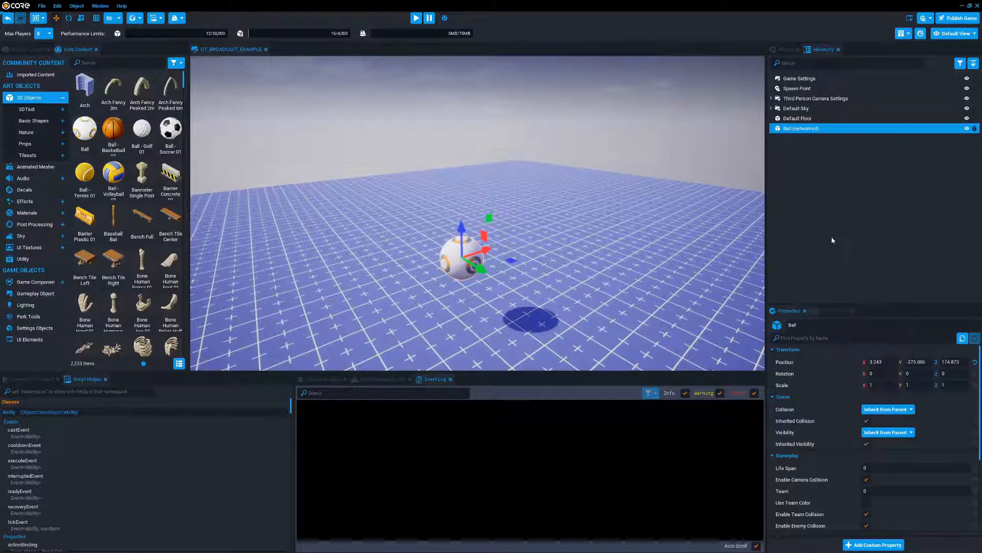
{"action": "left_click", "coordinate": [821, 215]}
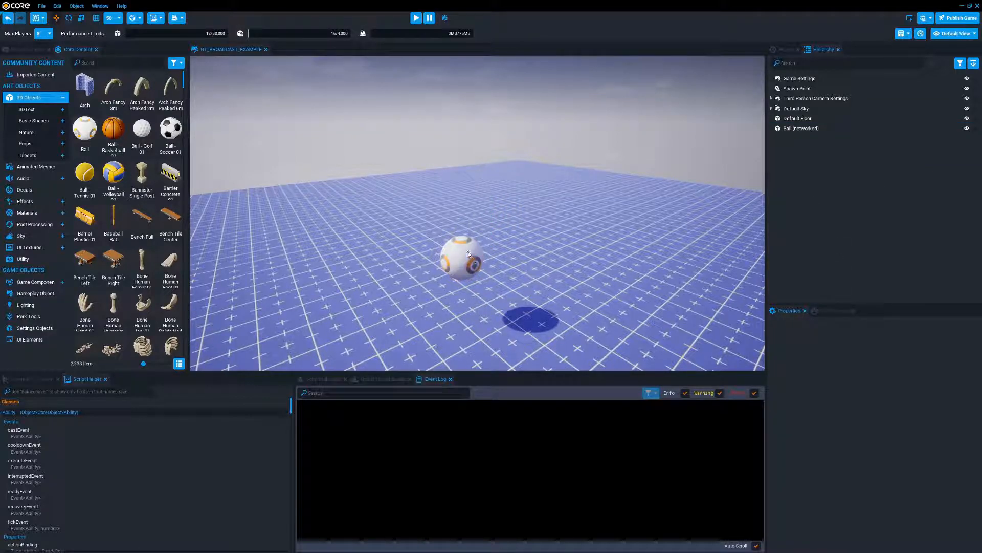
{"action": "left_click", "coordinate": [790, 131]}
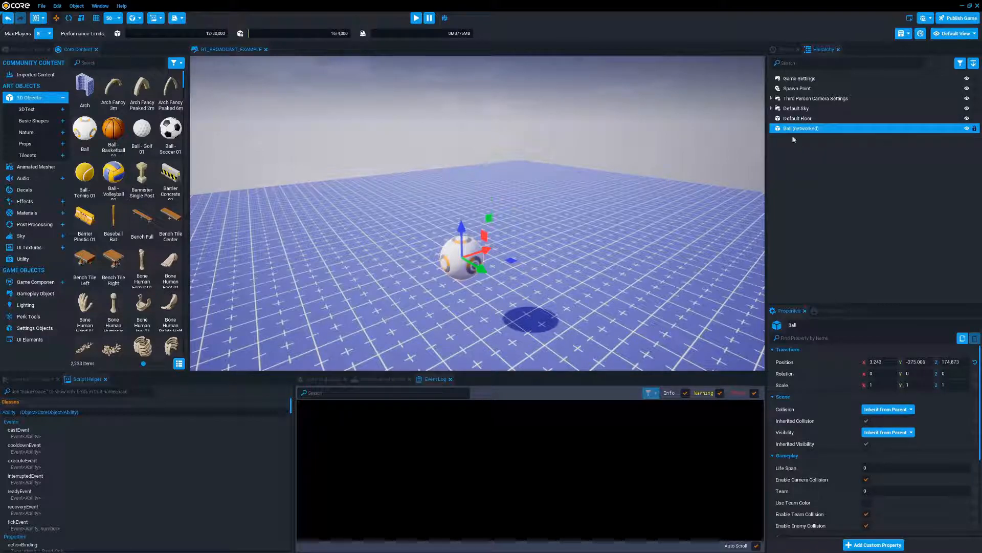
Create a new script named ObjectMover
{"action": "left_click", "coordinate": [155, 20]}
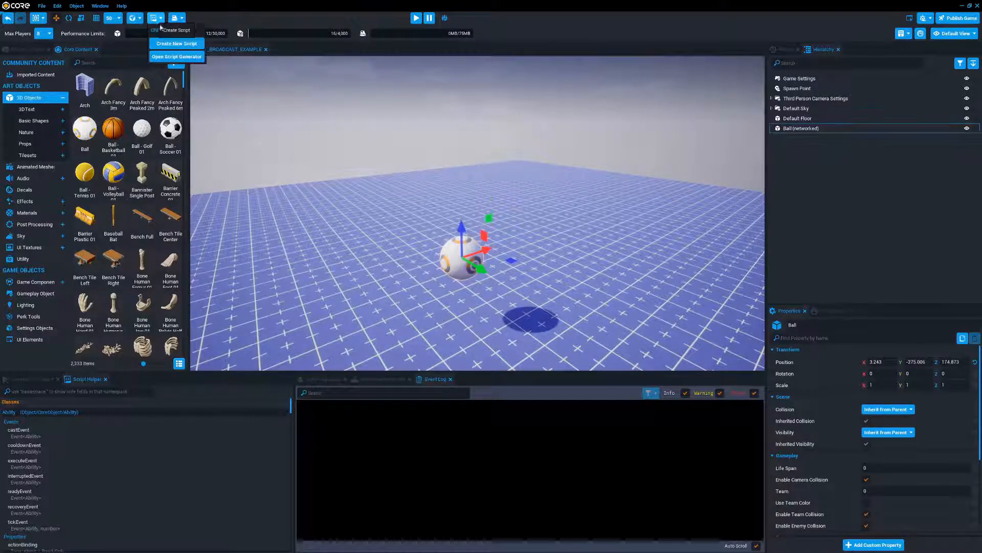
{"action": "left_click", "coordinate": [176, 44]}
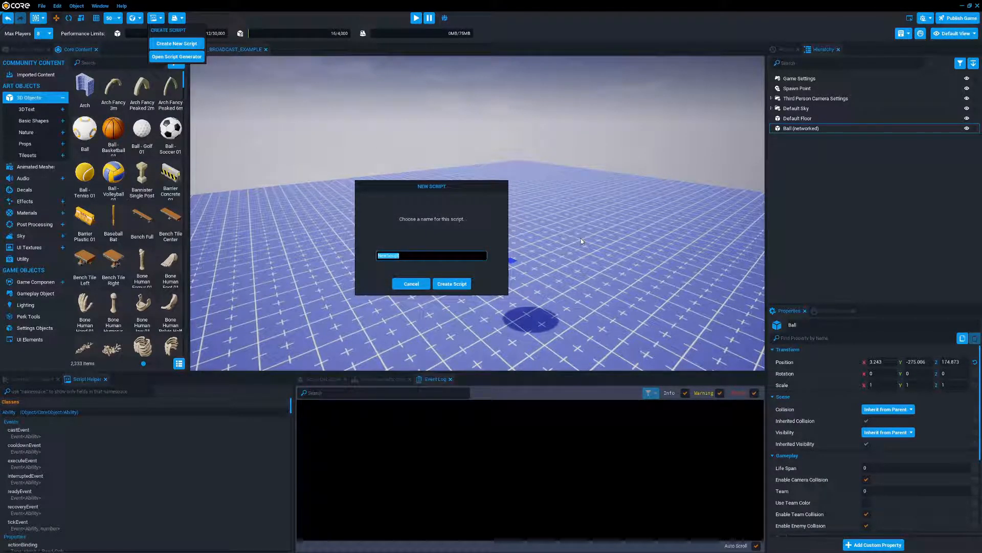
{"action": "type", "text": "Ob"}
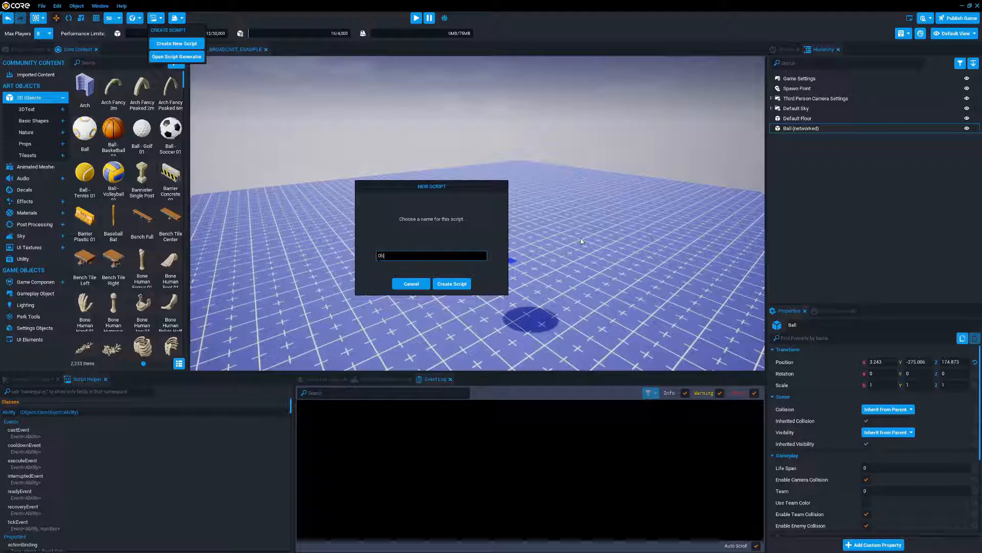
{"action": "type", "text": "jectMover"}
{"action": "key", "text": "Return"}
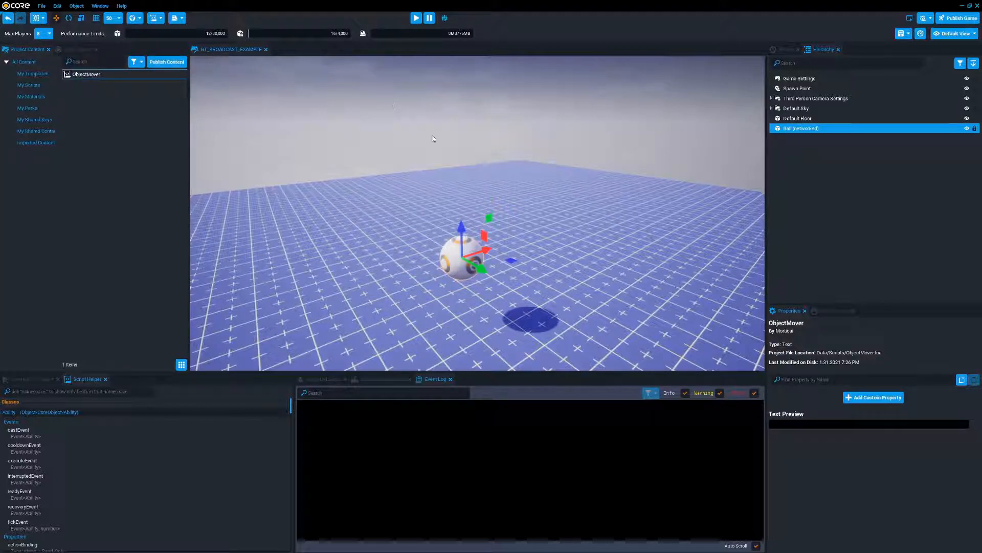
Add the ObjectMover script to the hierarchy inside a new server context, placed outside and above the Ball
{"action": "left_click_drag", "start_coordinate": [153, 74], "coordinate": [799, 132]}
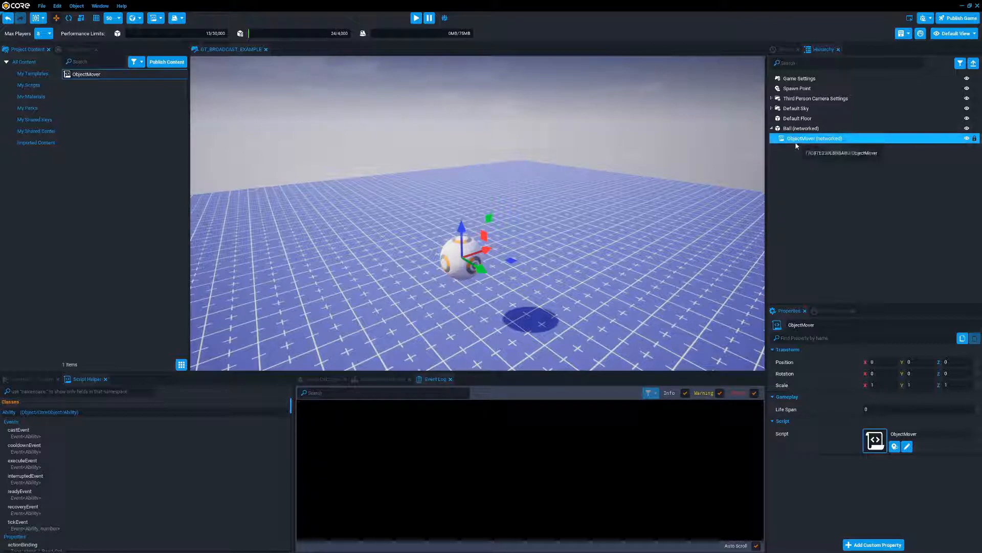
{"action": "right_click", "coordinate": [789, 140]}
{"action": "mouse_move", "coordinate": [819, 313]}
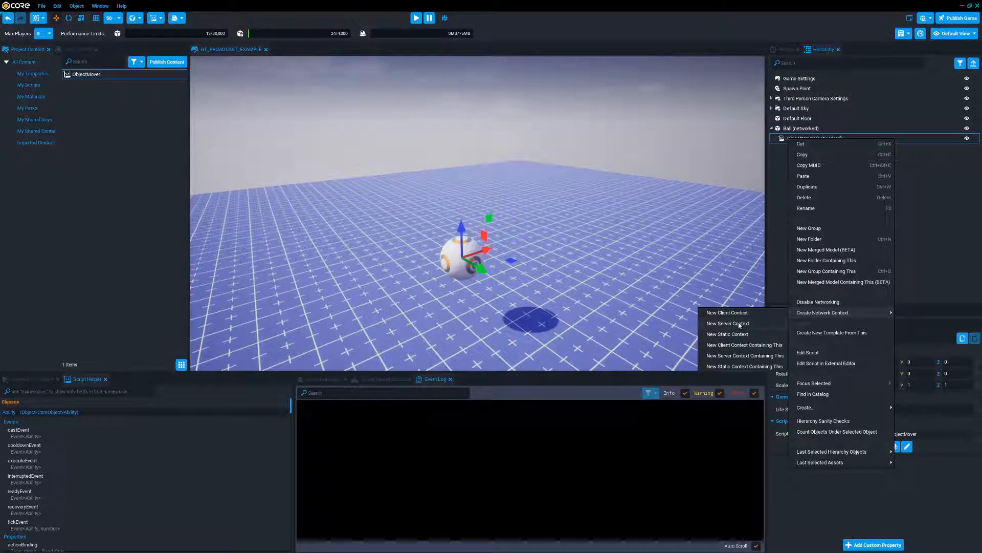
{"action": "left_click", "coordinate": [740, 323]}
{"action": "left_click_drag", "start_coordinate": [796, 150], "coordinate": [797, 132]}
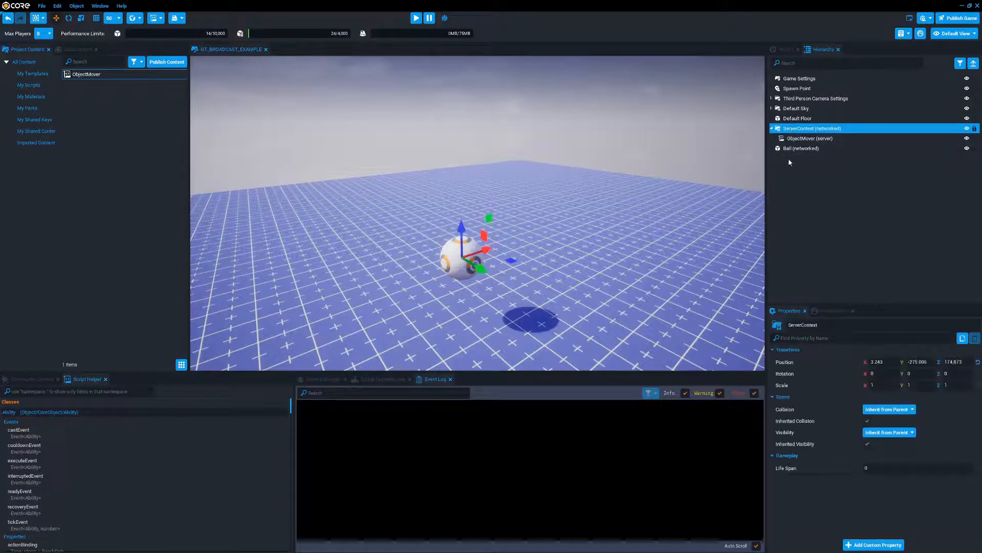
Disable networking on the ServerContext only, without applying it to its children
{"action": "left_click", "coordinate": [772, 129]}
{"action": "right_click", "coordinate": [789, 129]}
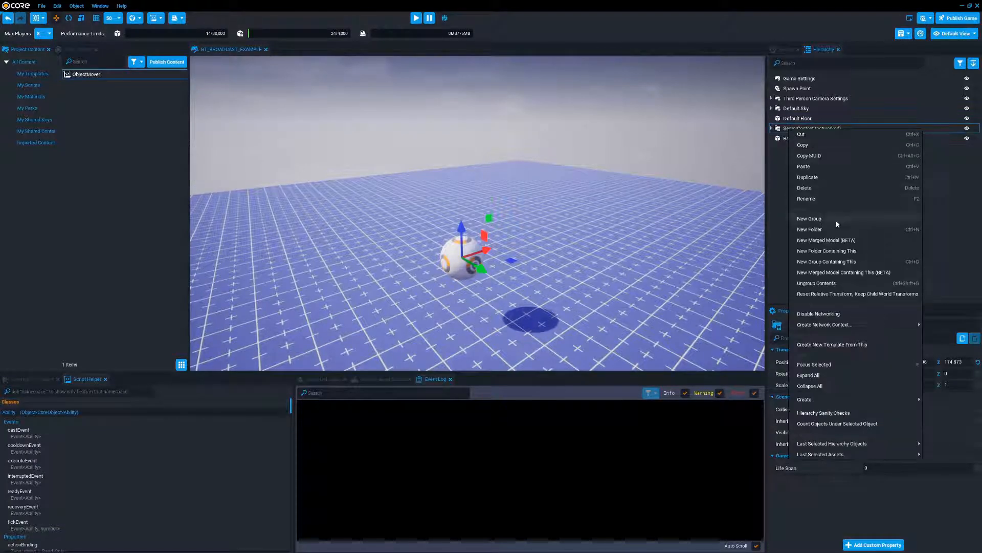
{"action": "left_click", "coordinate": [819, 314]}
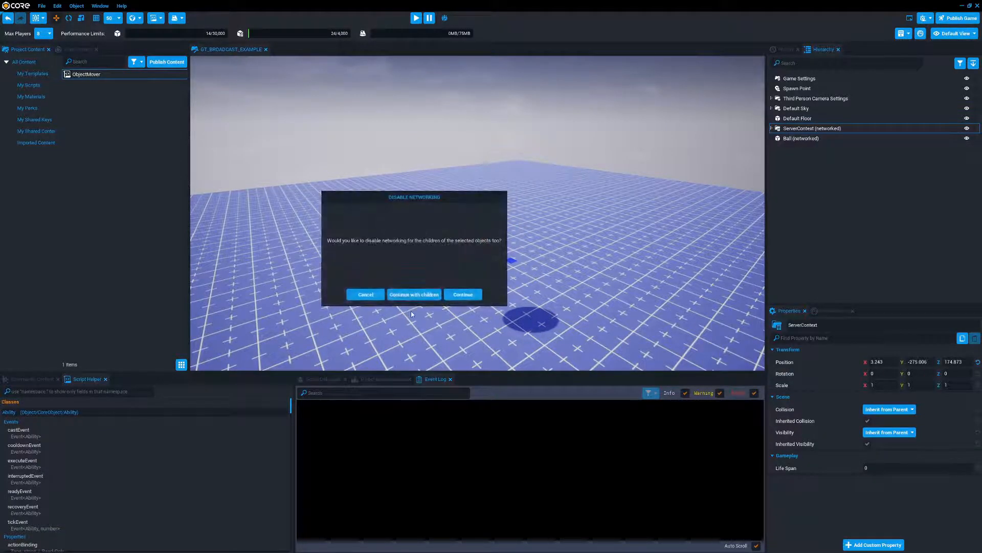
{"action": "left_click", "coordinate": [463, 294]}
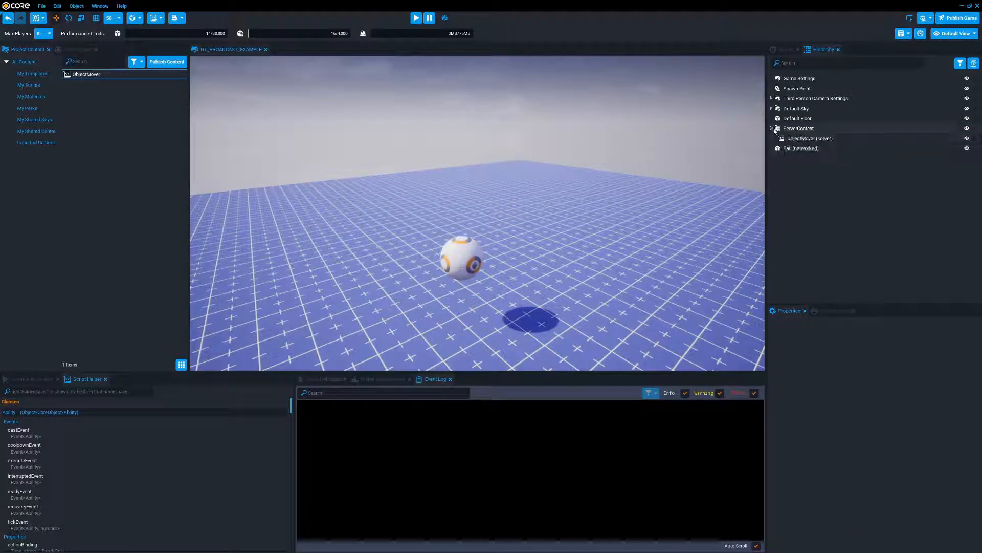
Add the Ball as a custom property of the ObjectMover script in the server context and copy the property's access code
{"action": "left_click", "coordinate": [806, 139]}
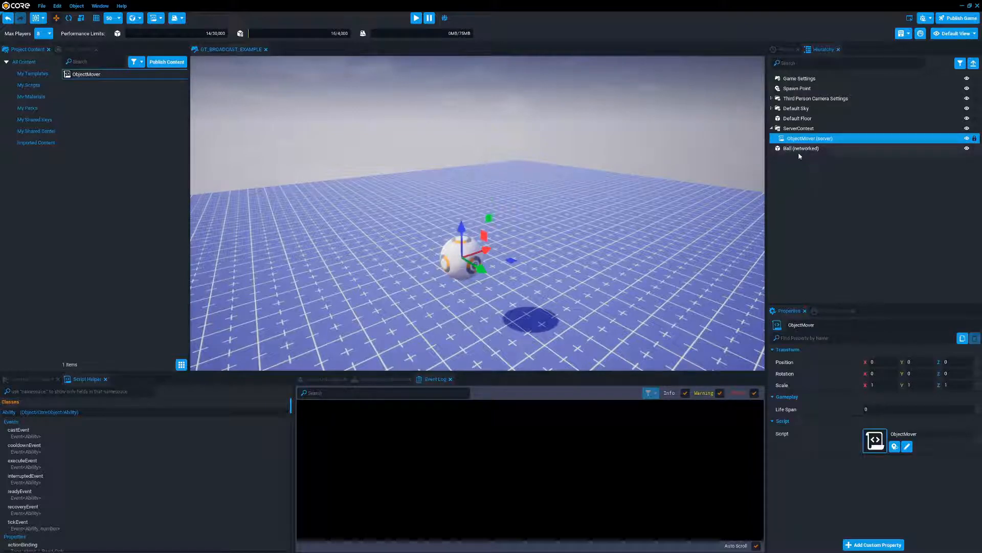
{"action": "left_click_drag", "start_coordinate": [801, 148], "coordinate": [882, 543]}
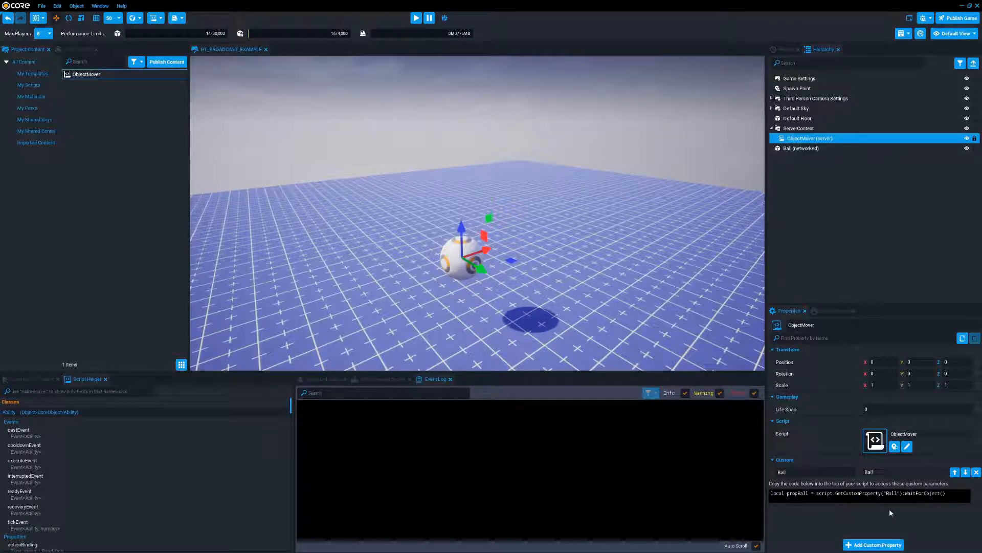
{"action": "left_click_drag", "start_coordinate": [771, 493], "coordinate": [947, 494]}
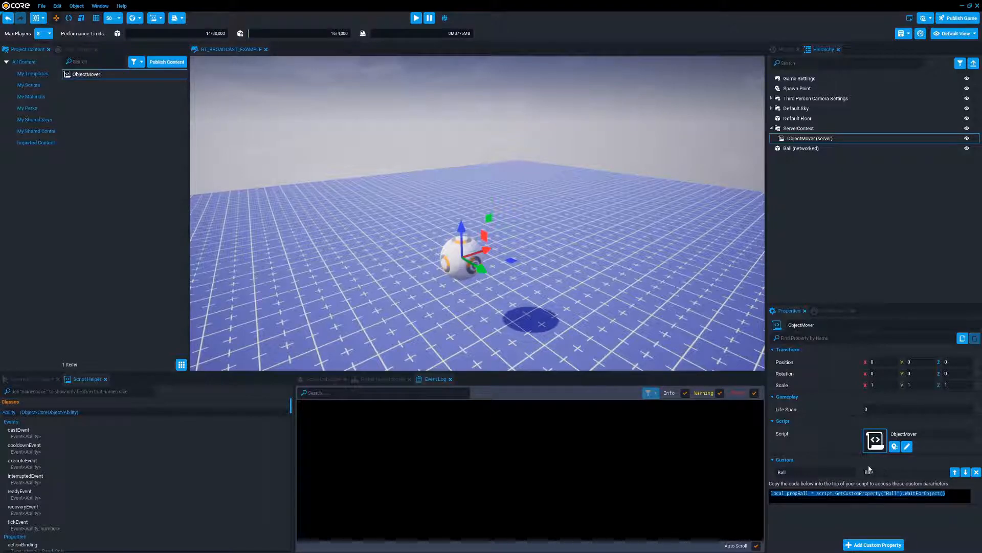
Open ObjectMover in Visual Studio Code and declare local Ball = script:GetCustomProperty("Ball"):WaitForObject(), without the prop prefix in the variable name
{"action": "left_click", "coordinate": [811, 138]}
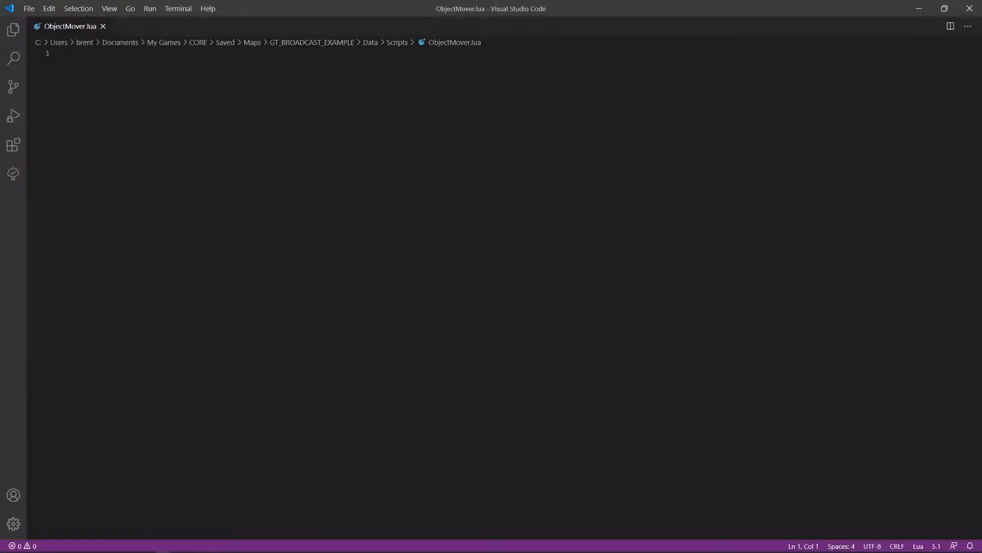
{"action": "type", "text": "local propBall = script:GetCustomProperty(\"Ball\"):WaitForObject()"}
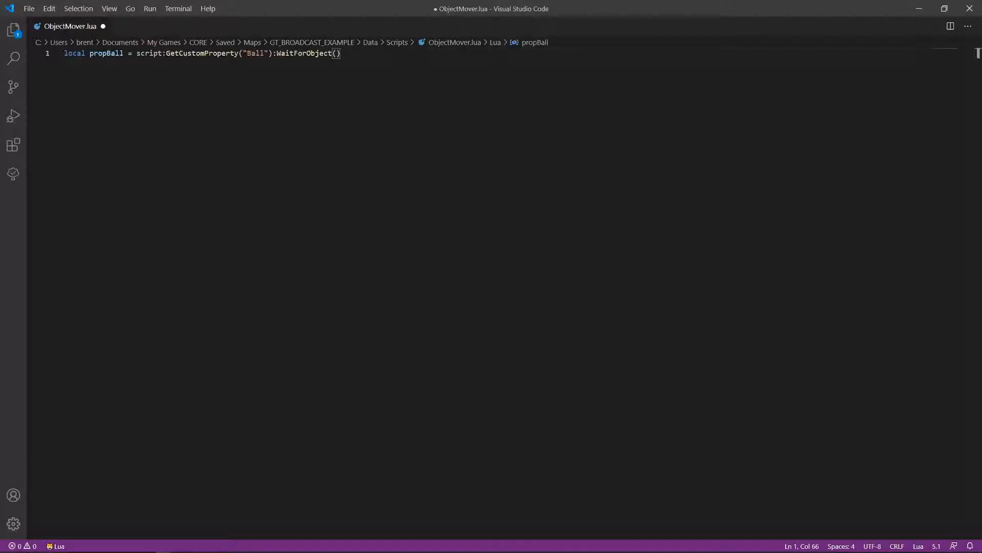
{"action": "left_click_drag", "start_coordinate": [106, 54], "coordinate": [89, 54]}
{"action": "key", "text": "BackSpace"}
{"action": "key", "text": "End"}
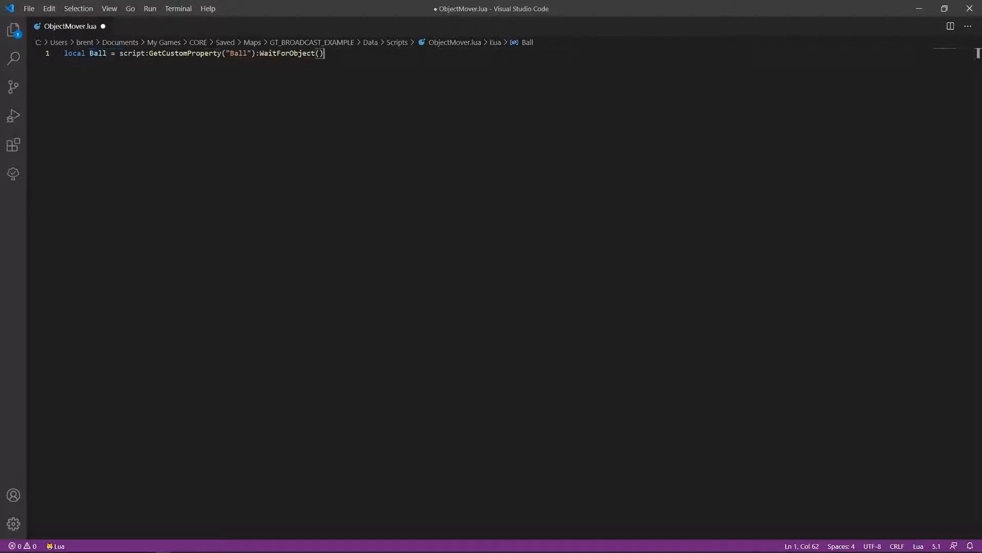
Start line 3 below the Ball declaration, save ObjectMover.lua and move its window down to uncover the Core editor
{"action": "key", "text": "Return"}
{"action": "key", "text": "Return"}
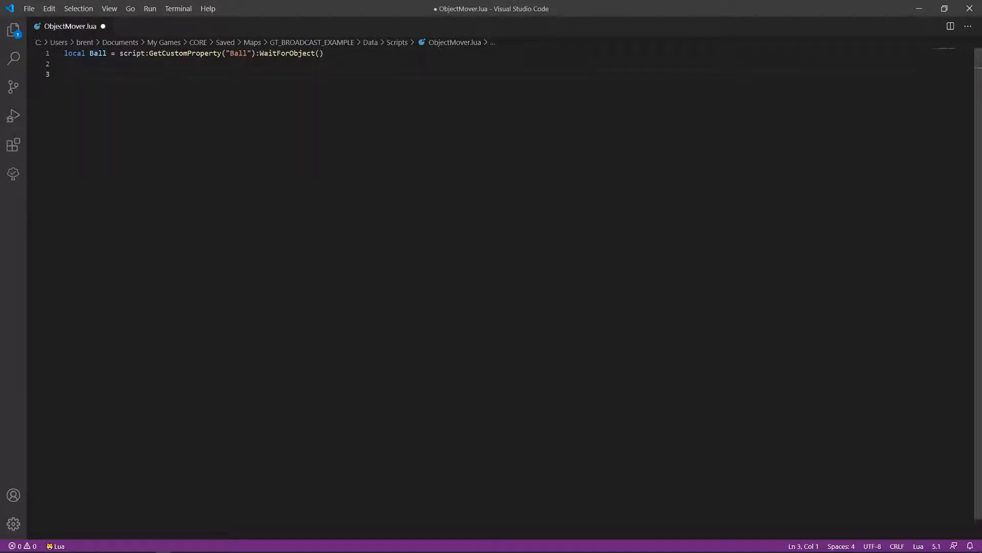
{"action": "key", "text": "ctrl+s"}
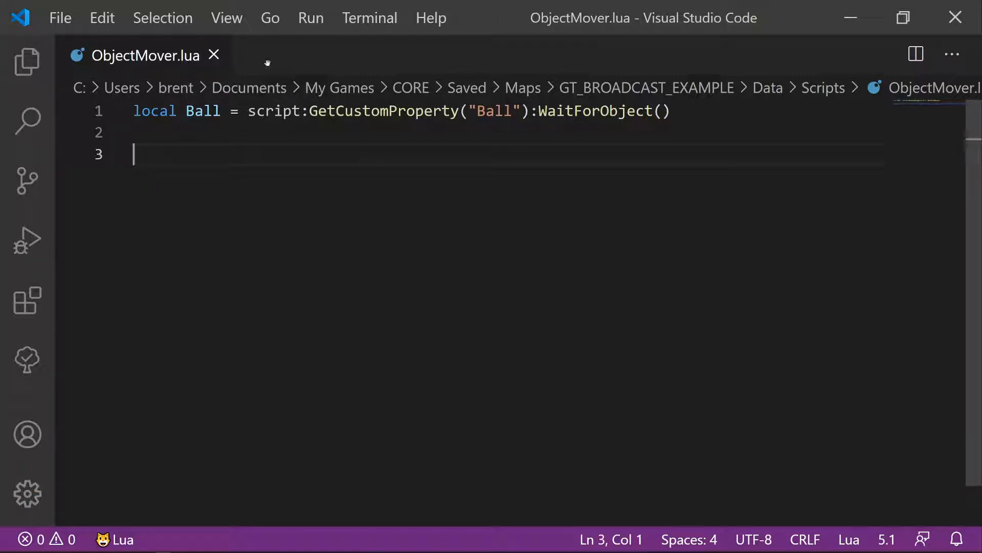
{"action": "left_click_drag", "start_coordinate": [504, 21], "coordinate": [635, 297]}
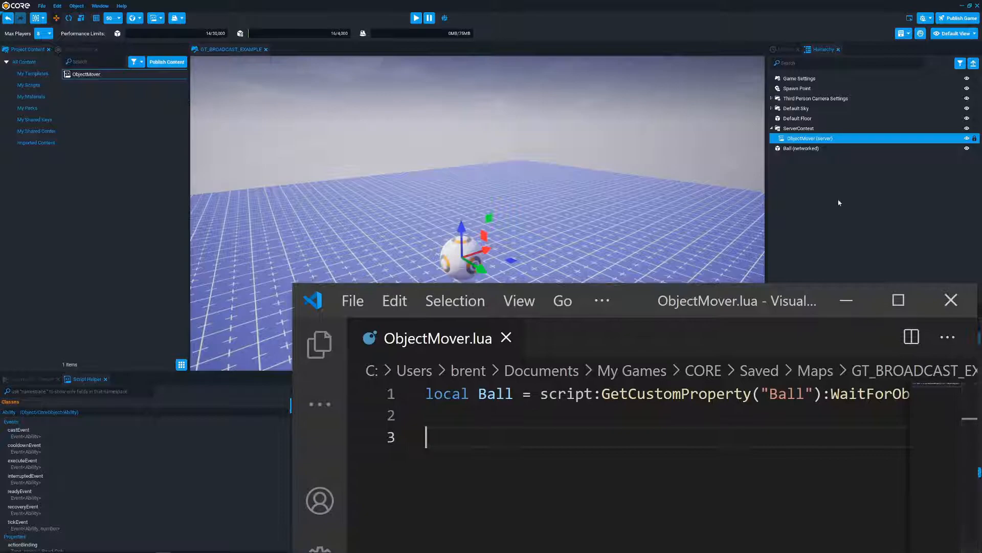
Search the Script Helper for "movecon" and copy the code of the MoveContinuous variant with worldVelocity and isLocalVelocity
{"action": "left_click", "coordinate": [54, 392]}
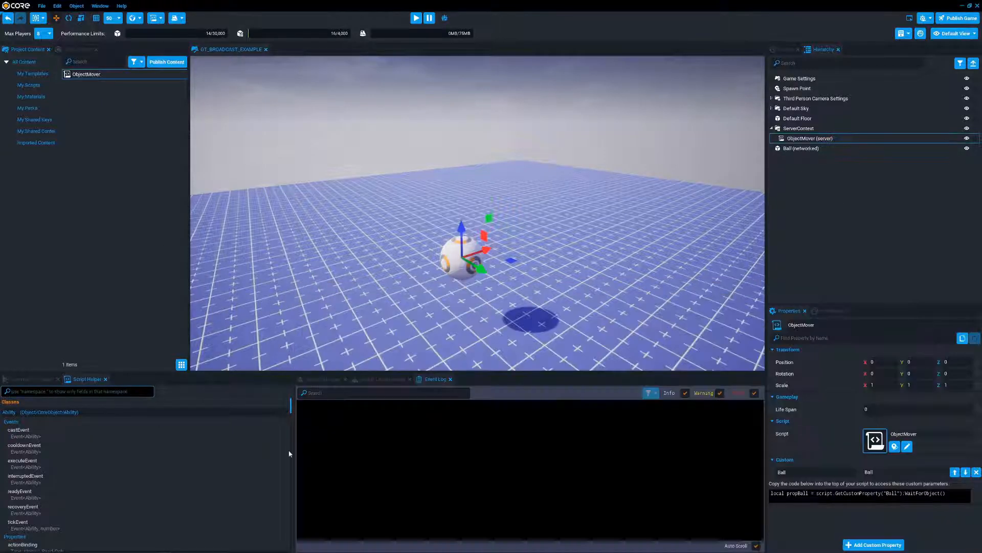
{"action": "type", "text": "moveto"}
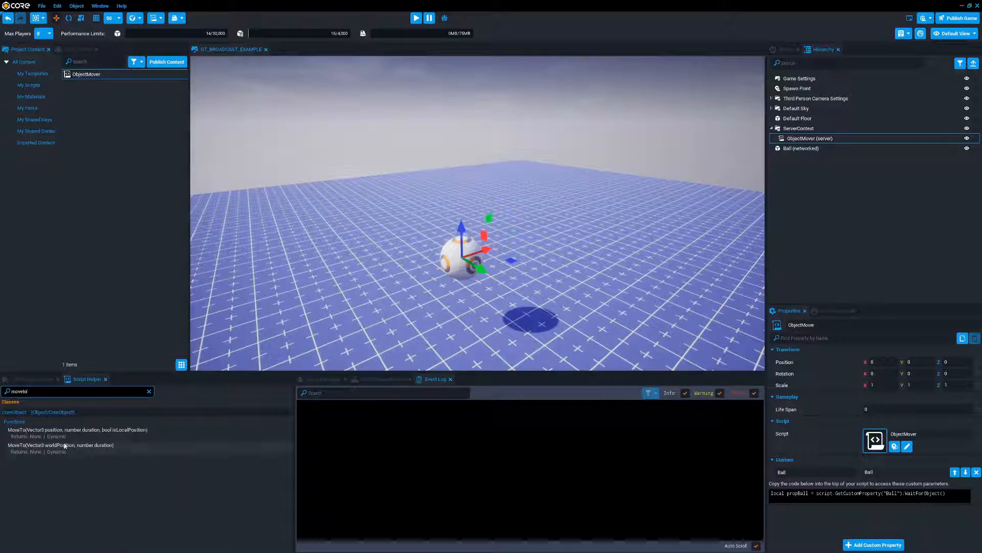
{"action": "key", "text": "BackSpace"}
{"action": "key", "text": "BackSpace"}
{"action": "type", "text": "con"}
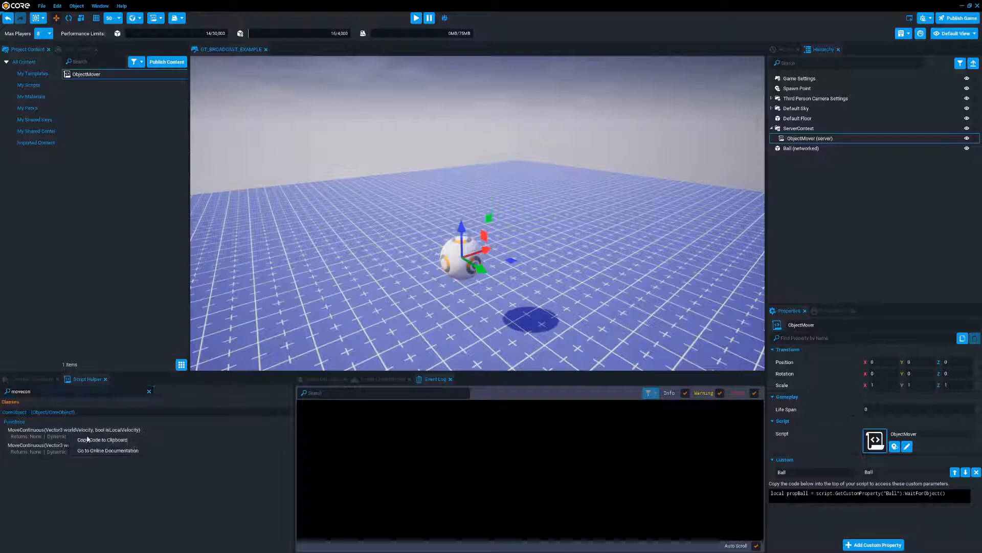
Switch to Visual Studio Code and start function MoveTo() on line 3, with the copied MoveContinuous call as its body
{"action": "key", "text": "super"}
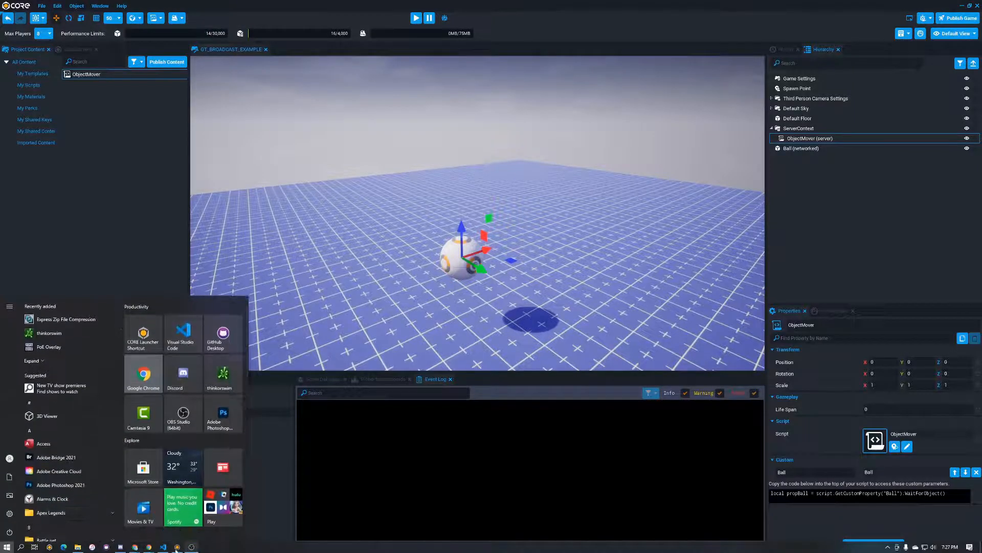
{"action": "left_click", "coordinate": [164, 548]}
{"action": "left_click_drag", "start_coordinate": [726, 339], "coordinate": [451, 69]}
{"action": "left_click_drag", "start_coordinate": [455, 33], "coordinate": [457, 0]}
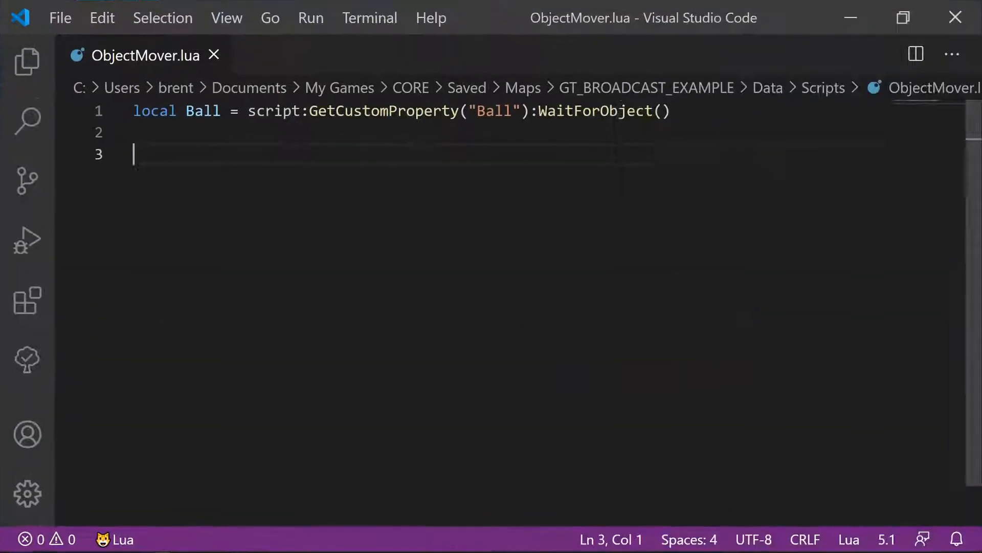
{"action": "type", "text": "function"}
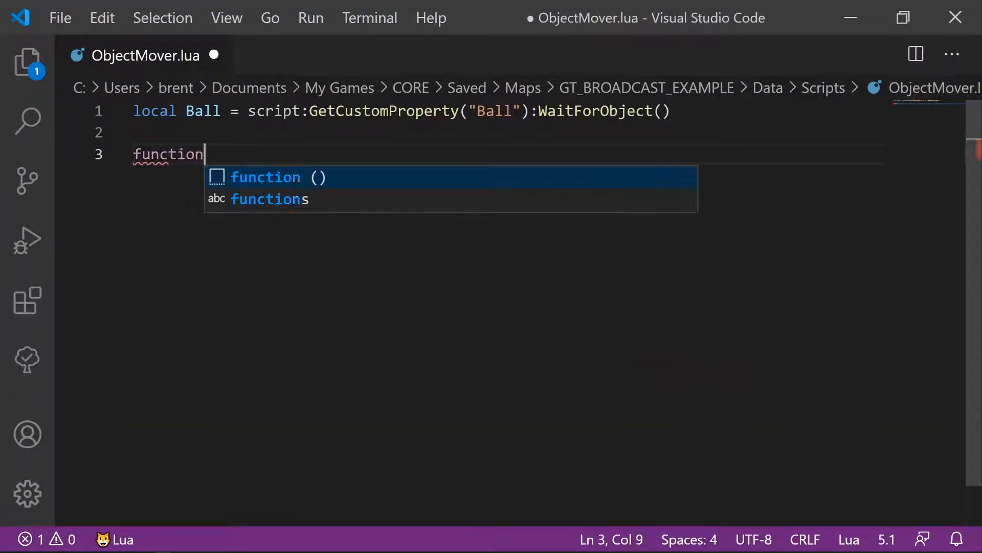
{"action": "type", "text": " MoveTo()"}
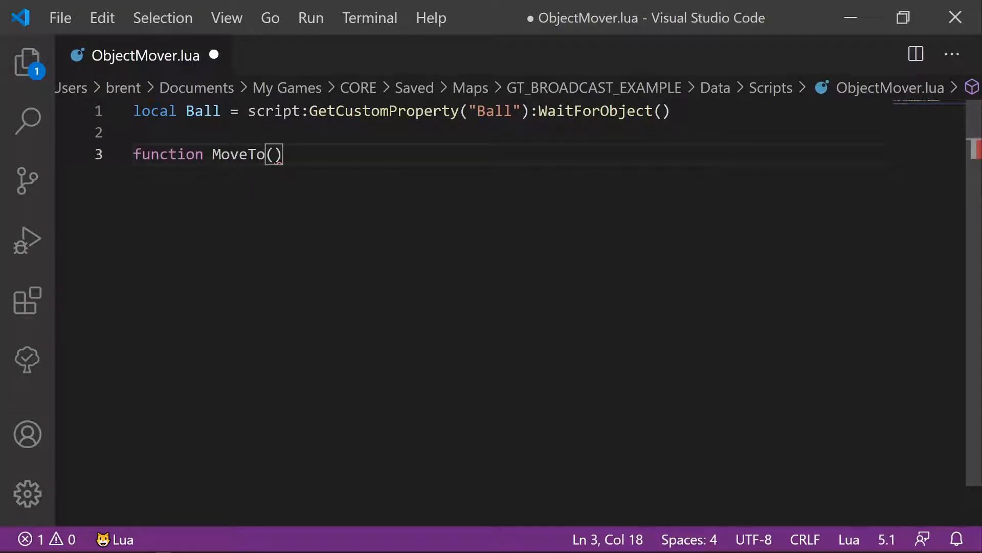
{"action": "key", "text": "Return"}
{"action": "type", "text": ":MoveContinuous(Vector3_worldVelocity, bool_isLocalVelocity)"}
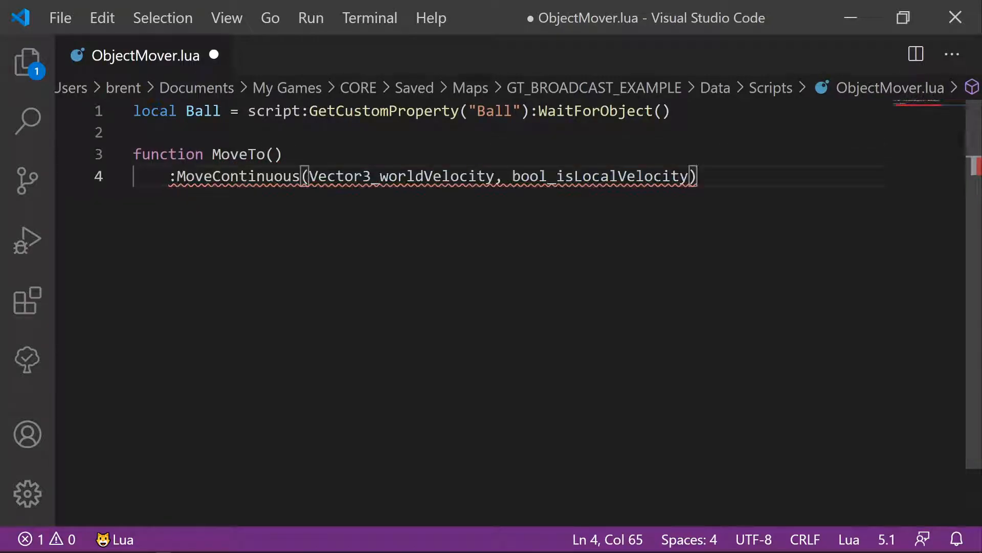
Copy the Ball variable name and place it before the colon so the line calls Ball:MoveContinuous
{"action": "left_click_drag", "start_coordinate": [221, 111], "coordinate": [186, 111]}
{"action": "key", "text": "ctrl+c"}
{"action": "left_click", "coordinate": [699, 176]}
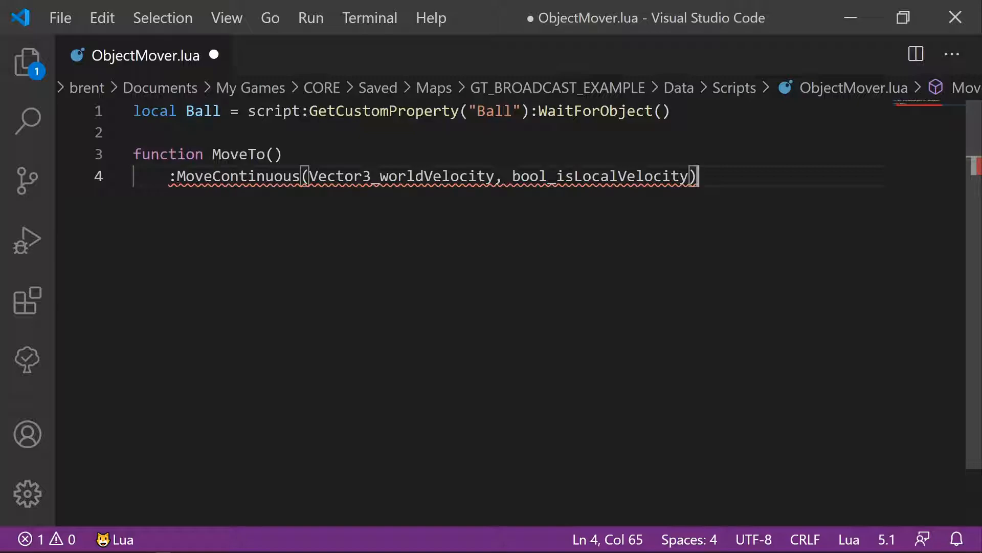
{"action": "key", "text": "Home"}
{"action": "key", "text": "ctrl+v"}
{"action": "key", "text": "End"}
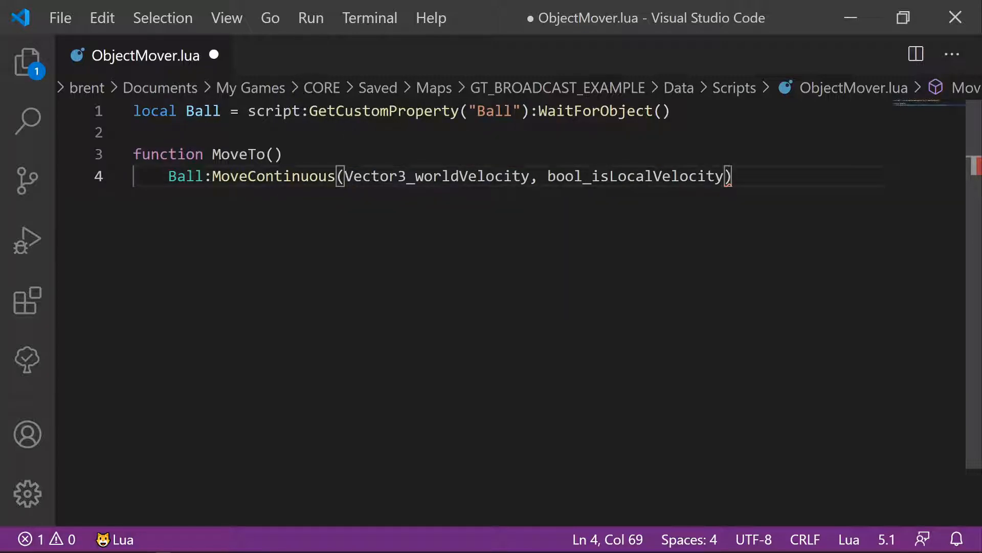
Replace the bool_isLocalVelocity argument of the MoveContinuous call with false
{"action": "double_click", "coordinate": [636, 176]}
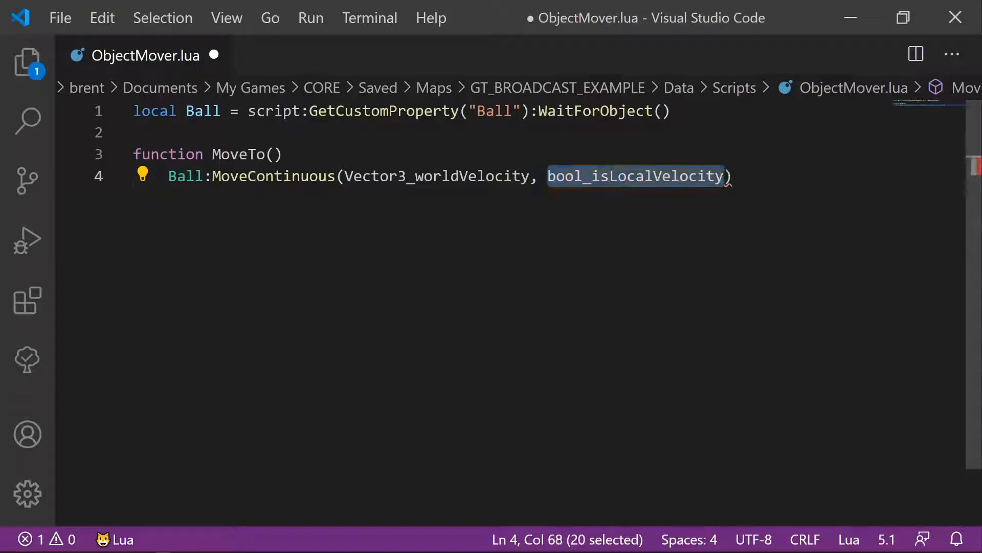
{"action": "key", "text": "BackSpace"}
{"action": "type", "text": "false"}
{"action": "key", "text": "Escape"}
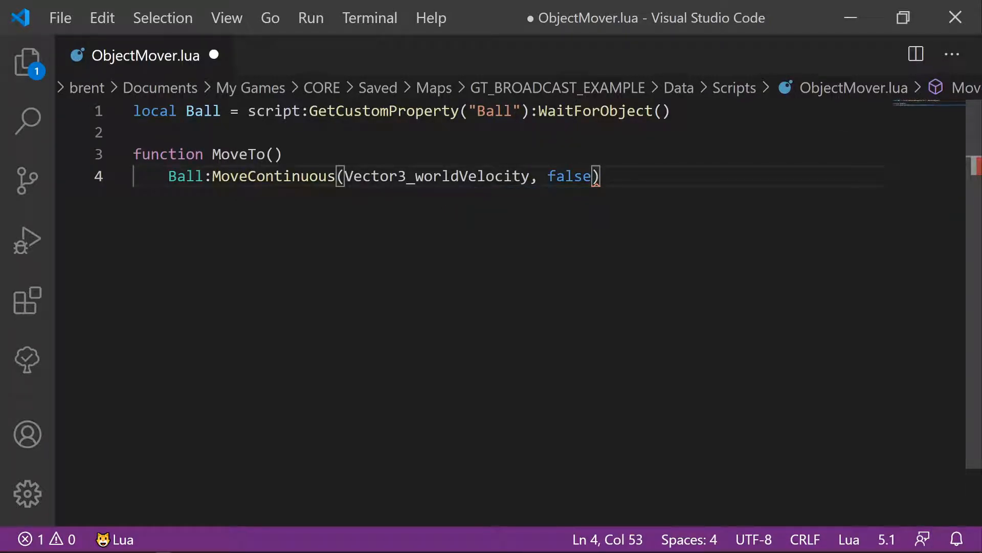
Replace the Vector3_worldVelocity argument with Vector3.New(0,0,50), leaving no spaces between the three values
{"action": "left_click_drag", "start_coordinate": [344, 176], "coordinate": [528, 175]}
{"action": "type", "text": "Vec"}
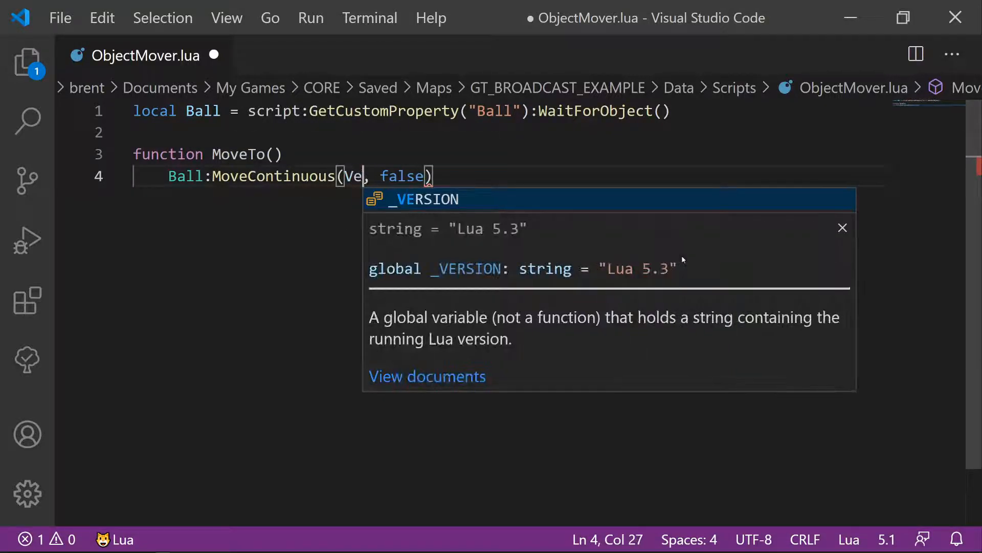
{"action": "type", "text": "tor"}
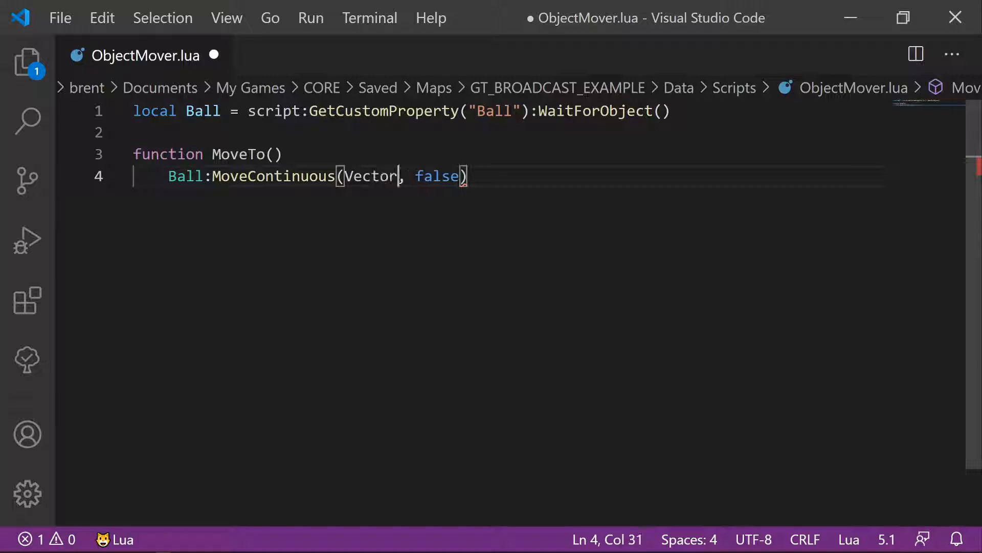
{"action": "type", "text": "3.New(0"}
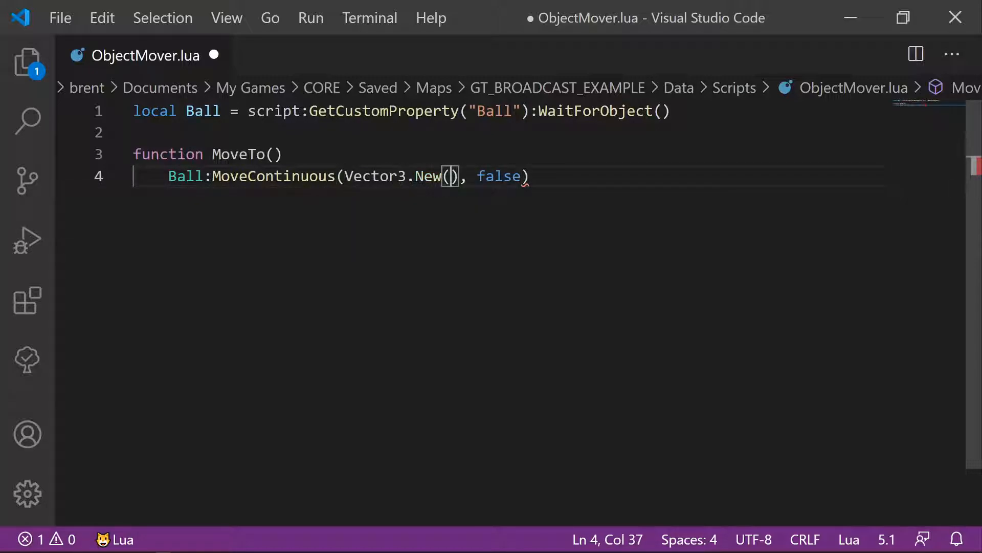
{"action": "type", "text": ",0,"}
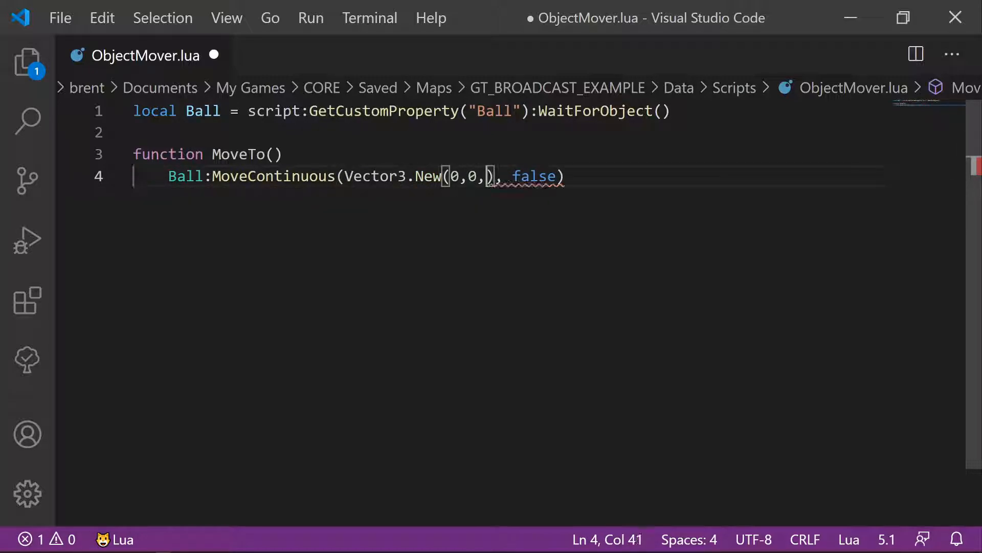
{"action": "type", "text": " 50"}
{"action": "key", "text": "BackSpace"}
{"action": "key", "text": "BackSpace"}
{"action": "type", "text": "50"}
{"action": "key", "text": "End"}
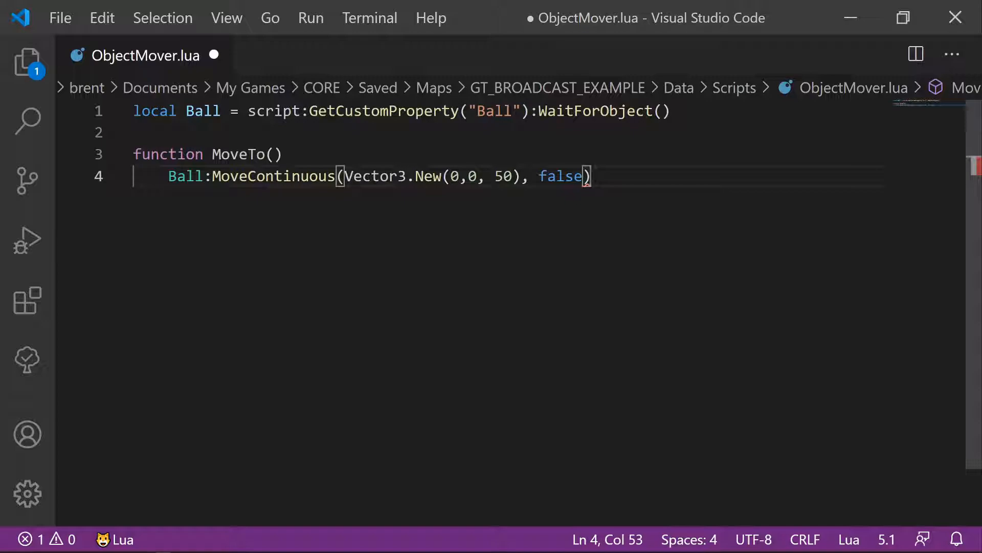
{"action": "left_click", "coordinate": [495, 176]}
{"action": "key", "text": "BackSpace"}
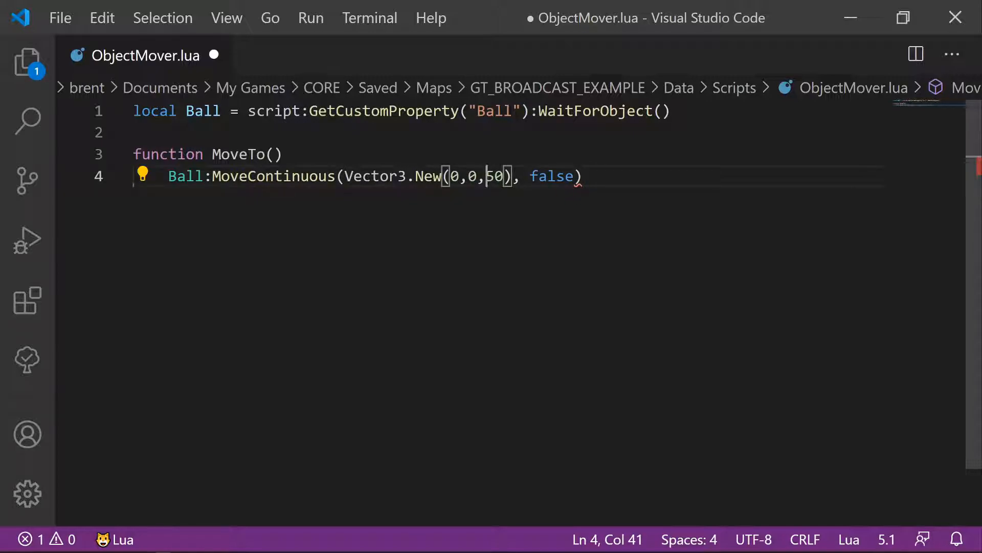
Remove the second argument from the MoveContinuous call, keep its closing parenthesis and finish the MoveTo function with end
{"action": "left_click", "coordinate": [522, 176]}
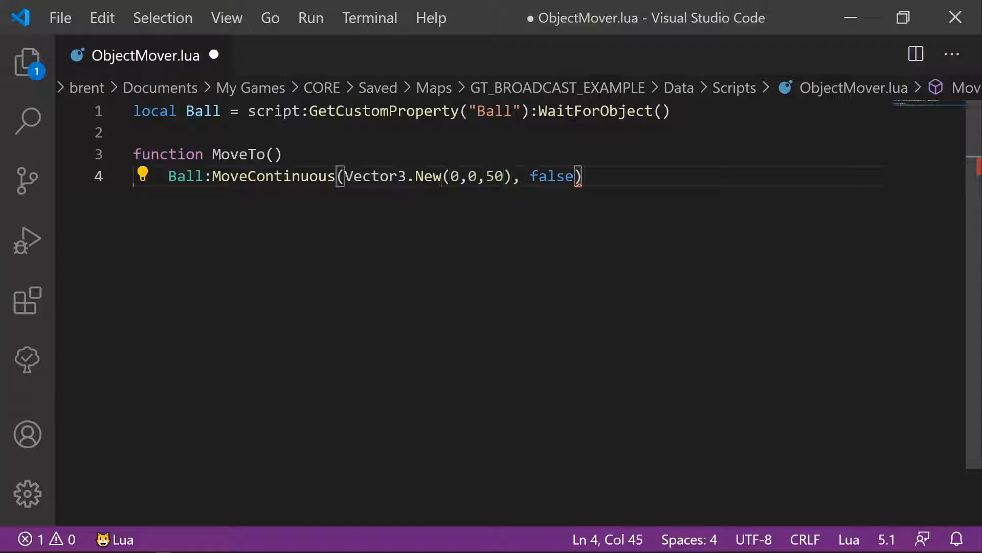
{"action": "key", "text": "BackSpace"}
{"action": "key", "text": "Delete"}
{"action": "key", "text": "Delete"}
{"action": "key", "text": "Delete"}
{"action": "key", "text": "Delete"}
{"action": "key", "text": "Delete"}
{"action": "key", "text": "Delete"}
{"action": "key", "text": "Delete"}
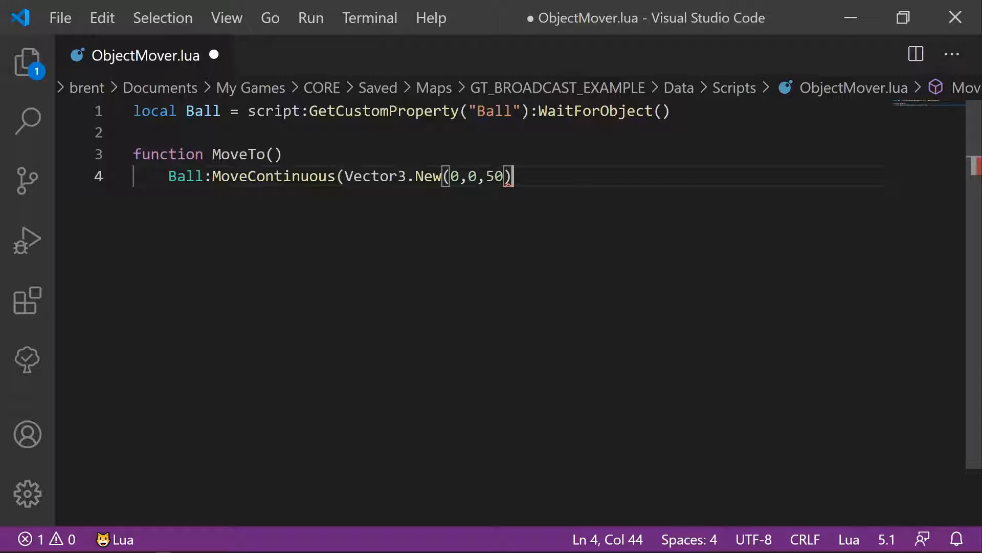
{"action": "type", "text": ")"}
{"action": "key", "text": "Return"}
{"action": "type", "text": "end"}
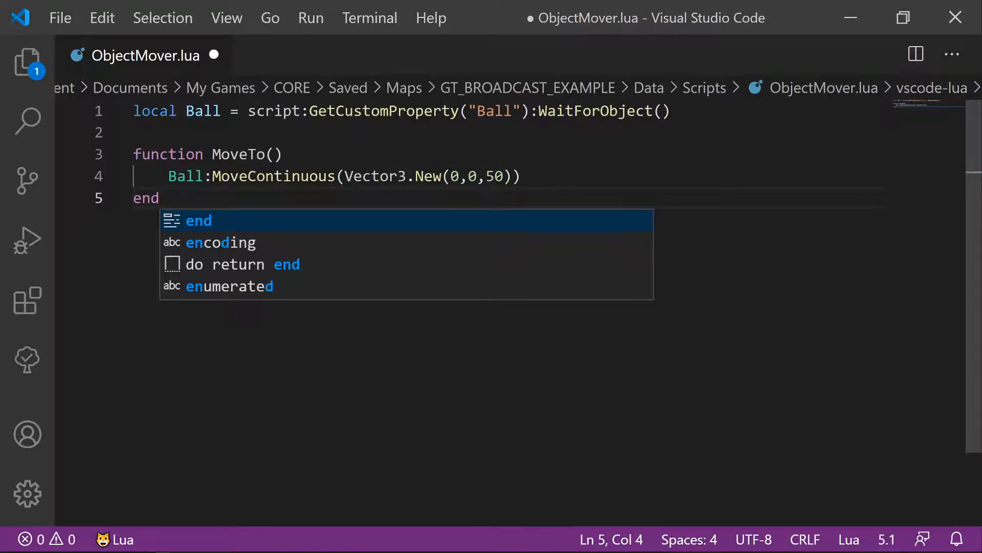
Below the function, leave a blank line, add Task.Wait(1) followed by a MoveTo() call, and save ObjectMover.lua
{"action": "left_click", "coordinate": [535, 178]}
{"action": "left_click", "coordinate": [389, 199]}
{"action": "left_click_drag", "start_coordinate": [288, 156], "coordinate": [211, 153]}
{"action": "left_click", "coordinate": [161, 198]}
{"action": "key", "text": "Return"}
{"action": "key", "text": "Return"}
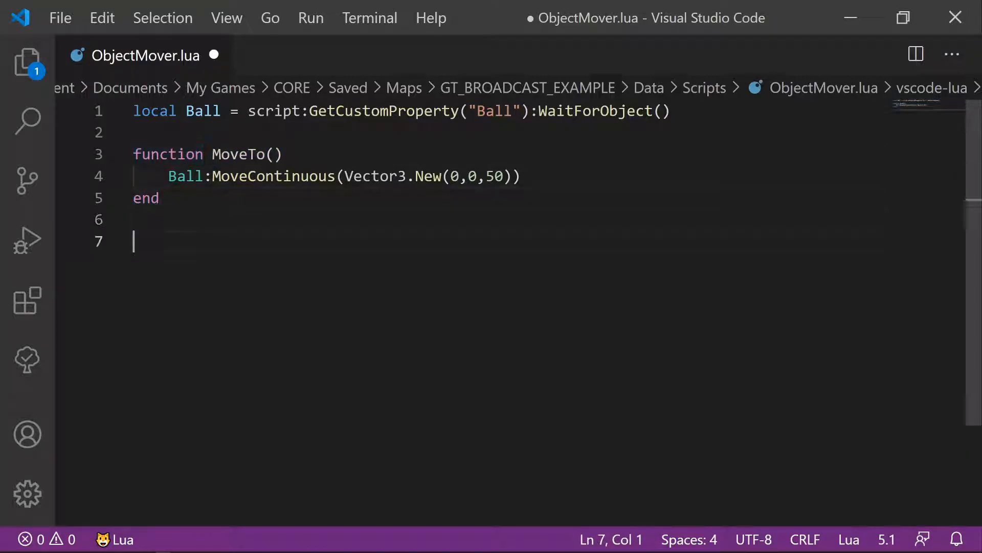
{"action": "type", "text": "Task.Wait"}
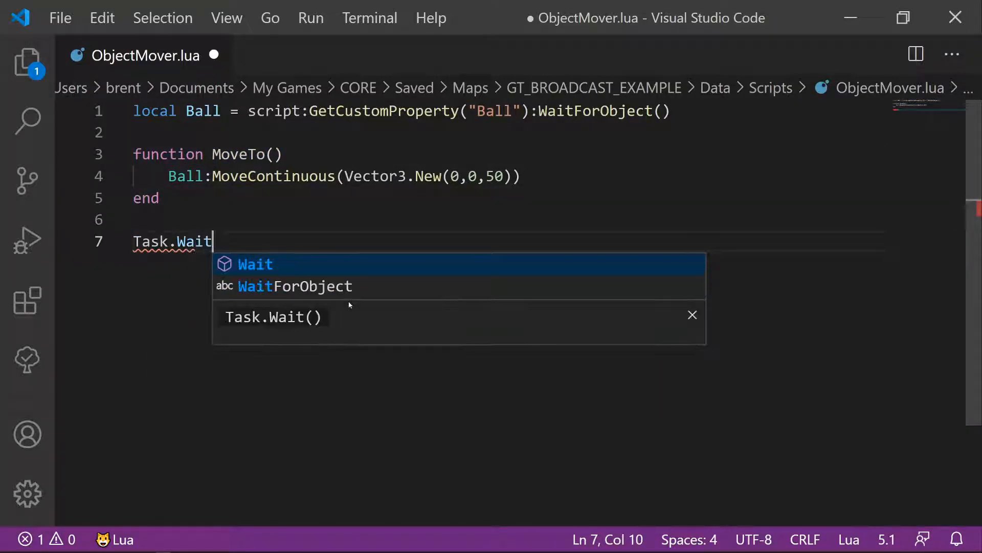
{"action": "type", "text": "(1)"}
{"action": "key", "text": "Return"}
{"action": "type", "text": "MoveTo()"}
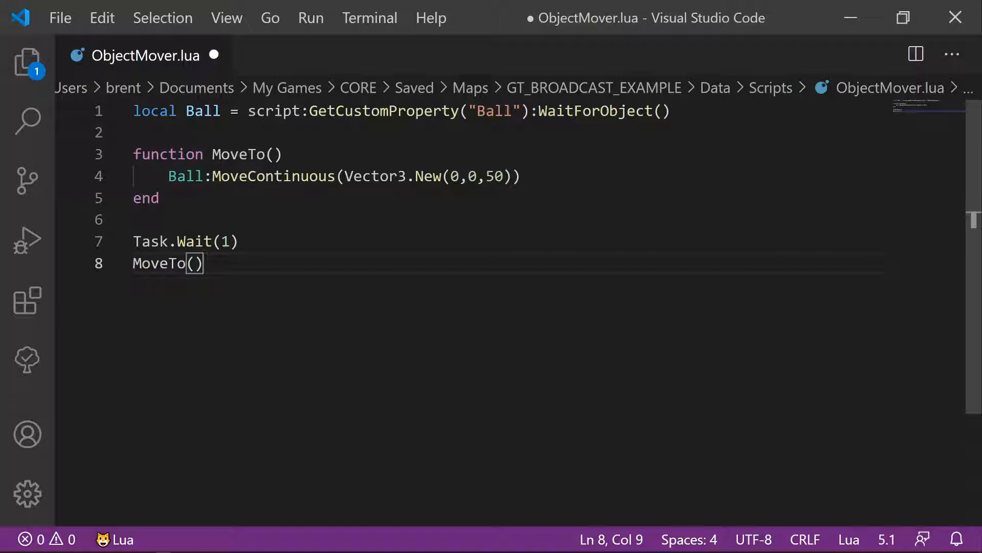
{"action": "key", "text": "ctrl+s"}
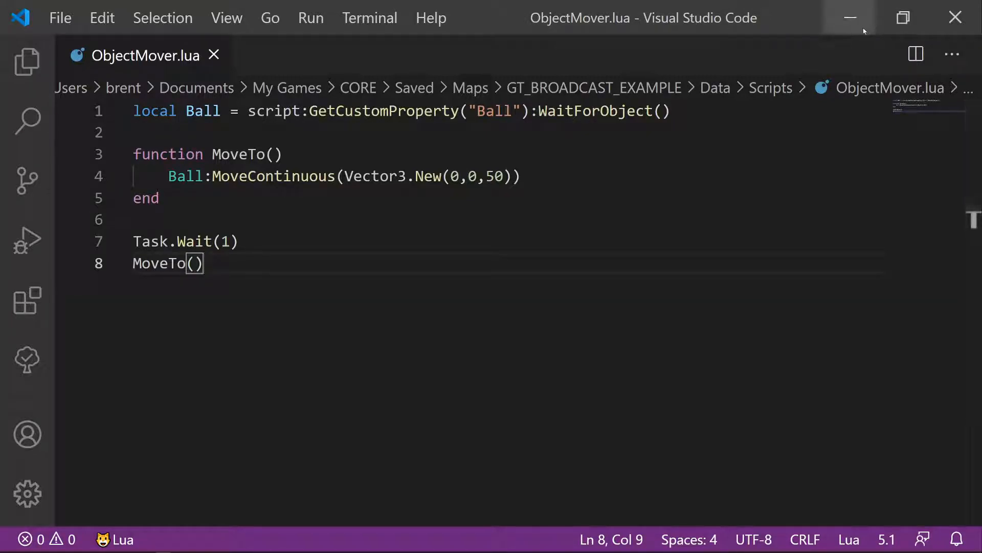
Switch to the Core editor and run the game preview to examine how the Ball moves
{"action": "left_click", "coordinate": [863, 28]}
{"action": "left_click", "coordinate": [416, 18]}
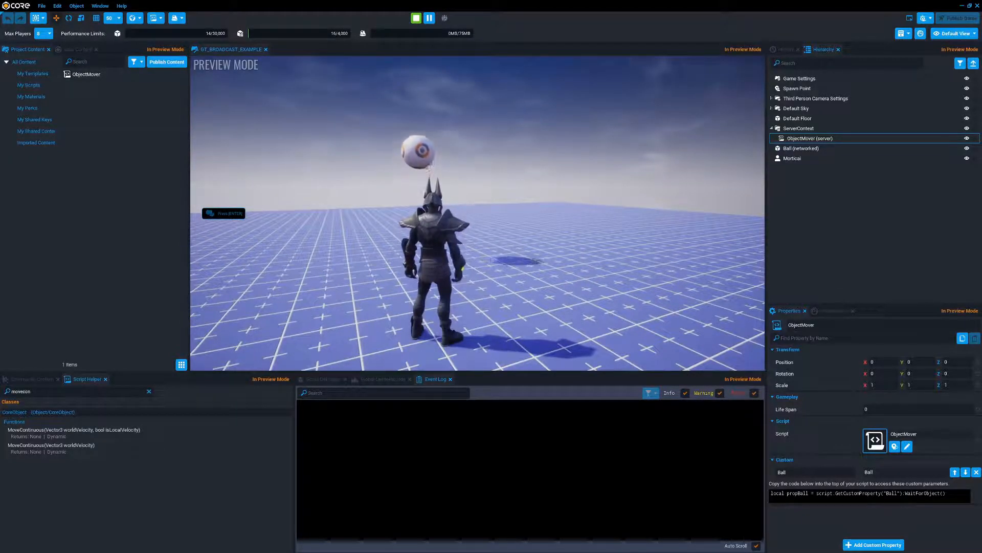
{"action": "key", "text": "w"}
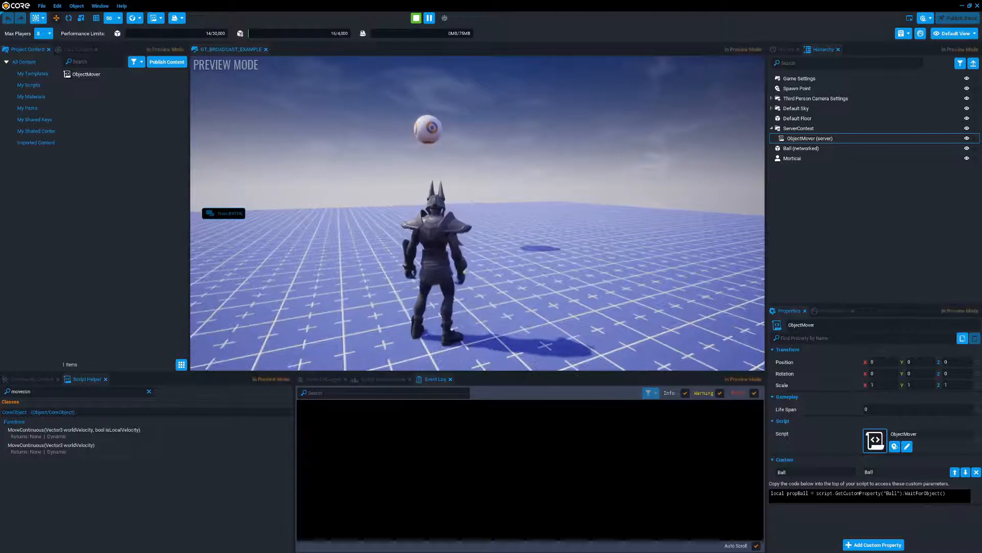
{"action": "key", "text": "w"}
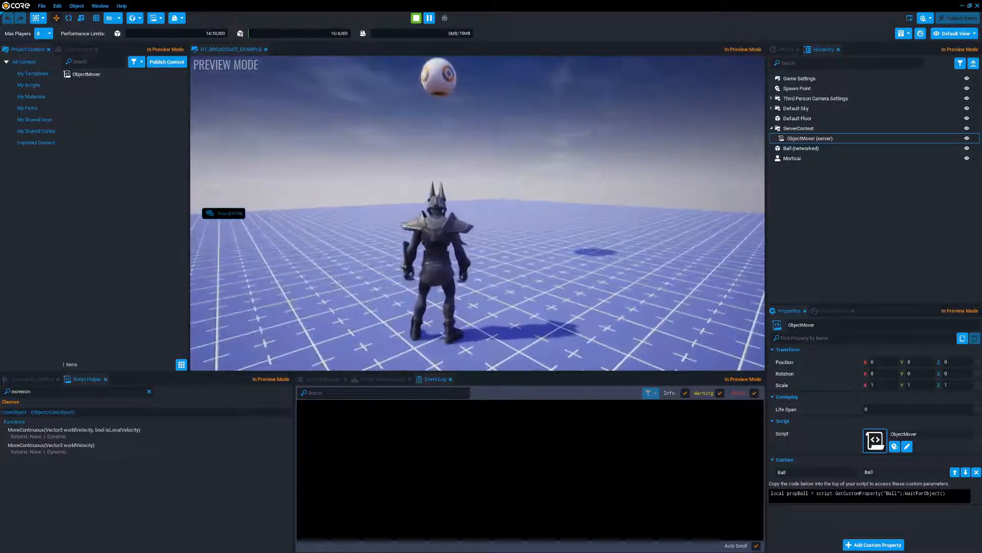
{"action": "key", "text": "equal"}
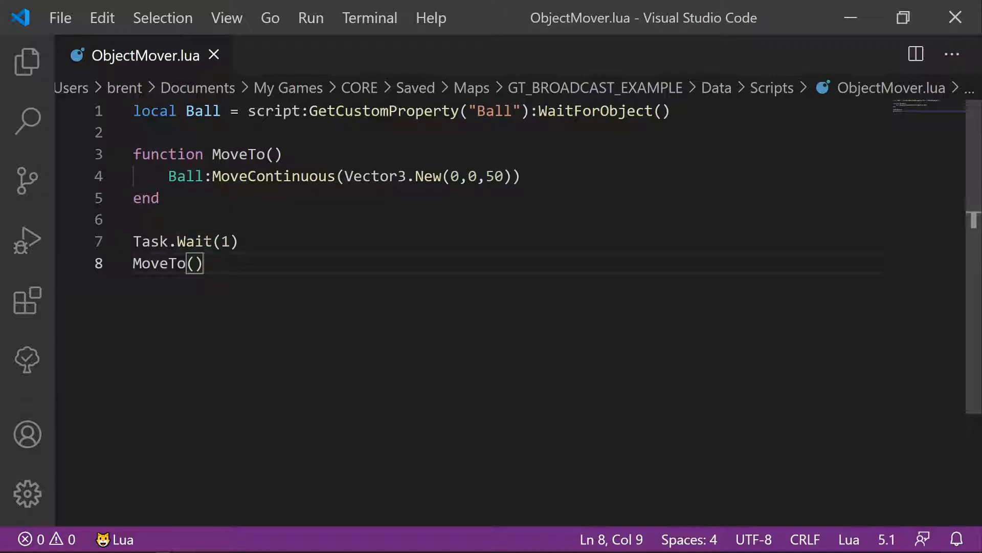
Return to Visual Studio Code, delete the Task.Wait(1) and MoveTo() lines below the function and save ObjectMover.lua
{"action": "key", "text": "shift+Up"}
{"action": "key", "text": "shift+Home"}
{"action": "key", "text": "BackSpace"}
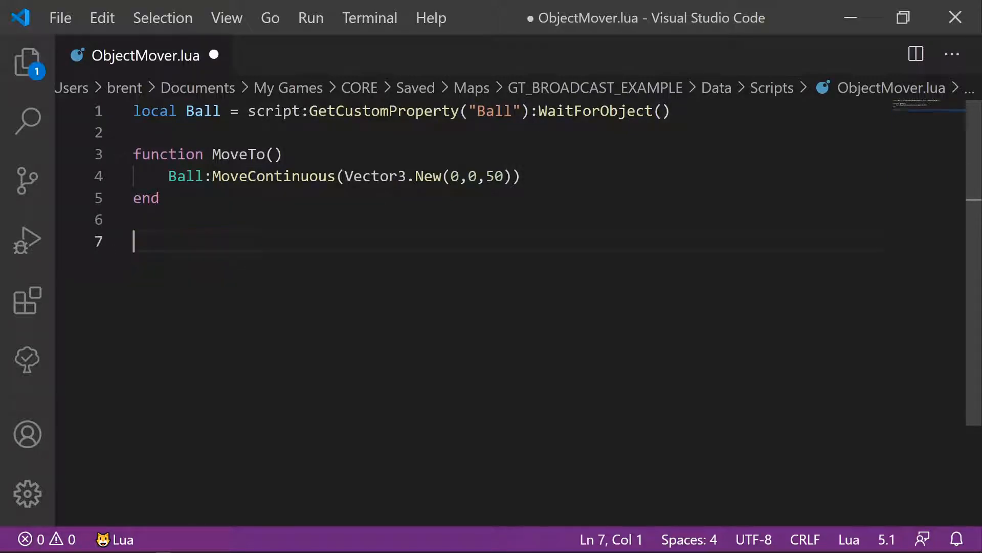
{"action": "key", "text": "ctrl+s"}
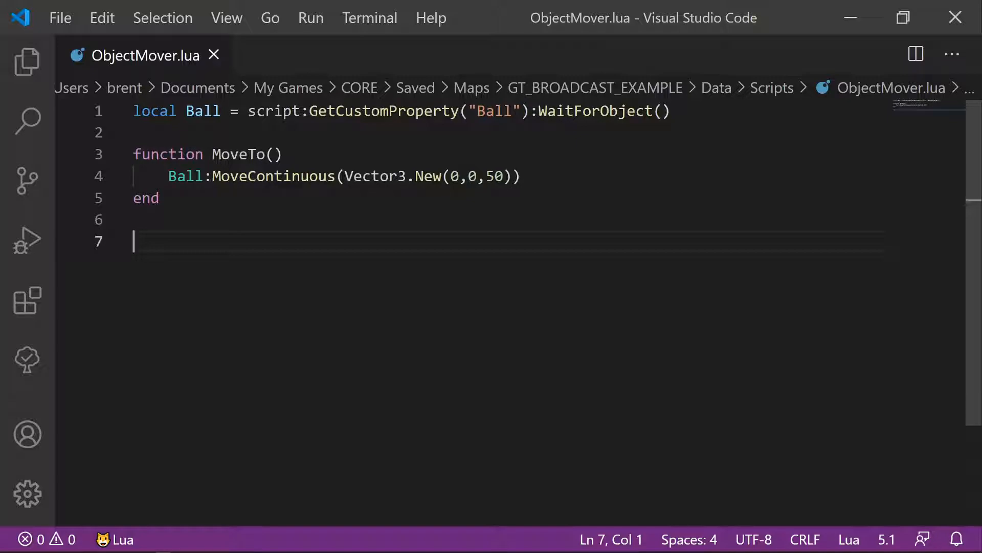
Below the MoveTo function, add an Events.Connect call that takes the event name "MoveBall"
{"action": "type", "text": "Events.Connec"}
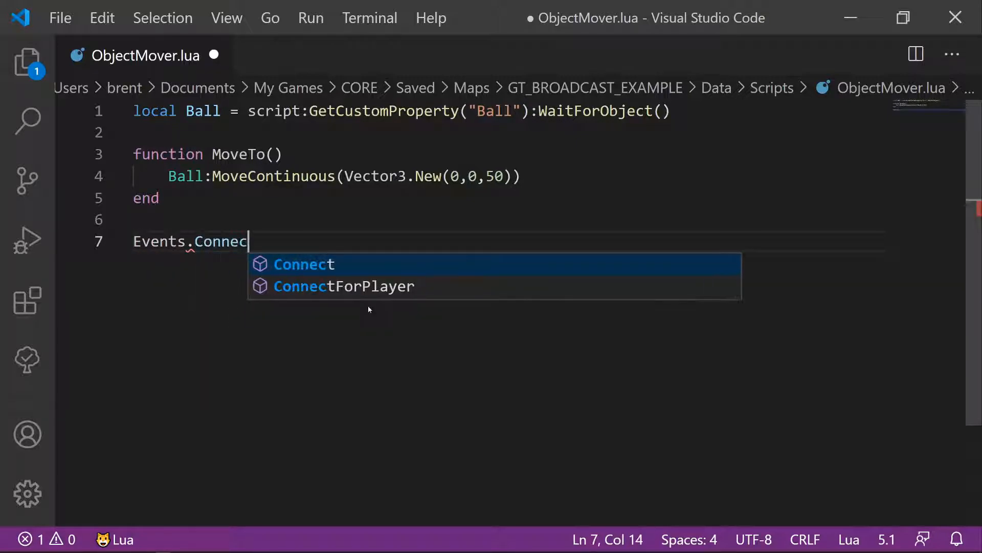
{"action": "type", "text": "t("}
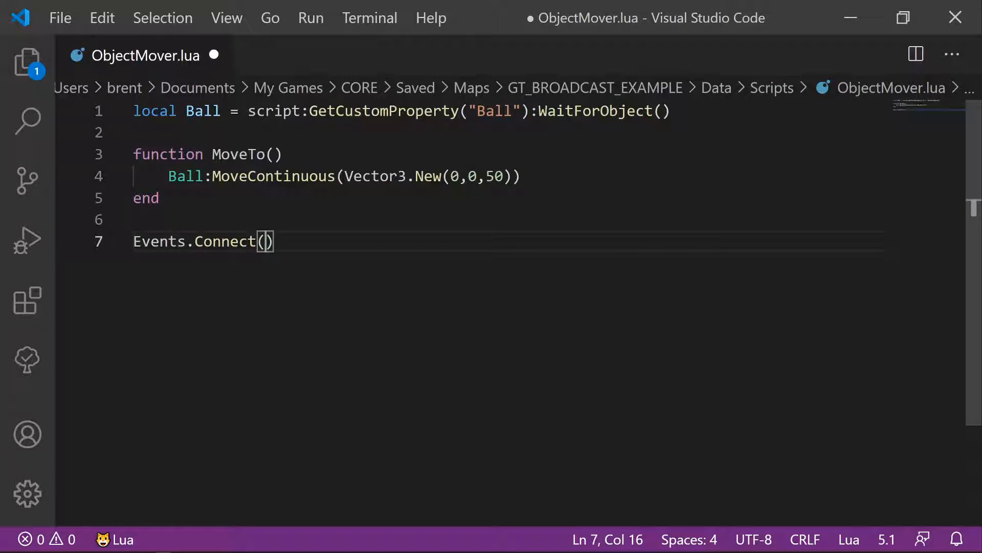
{"action": "type", "text": "\""}
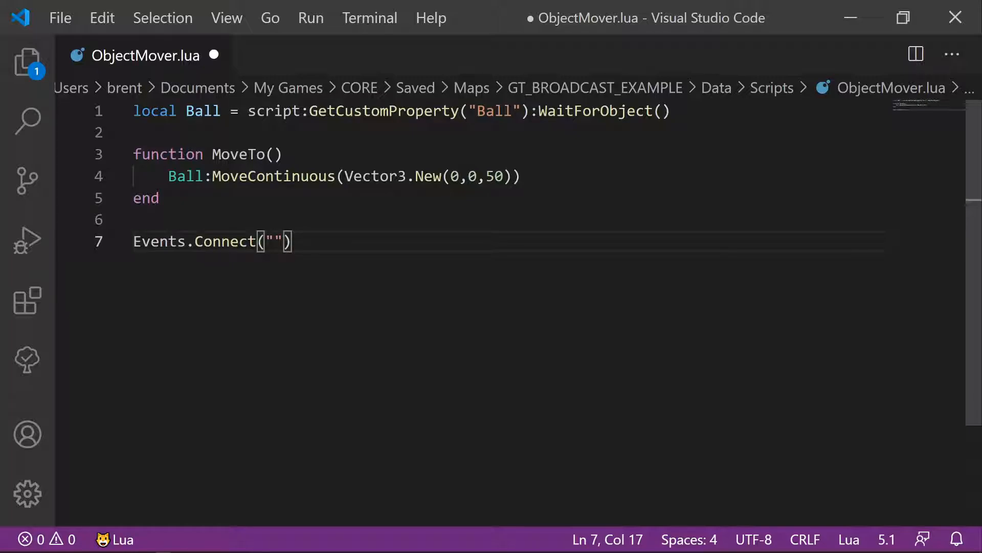
{"action": "type", "text": "MoveBall"}
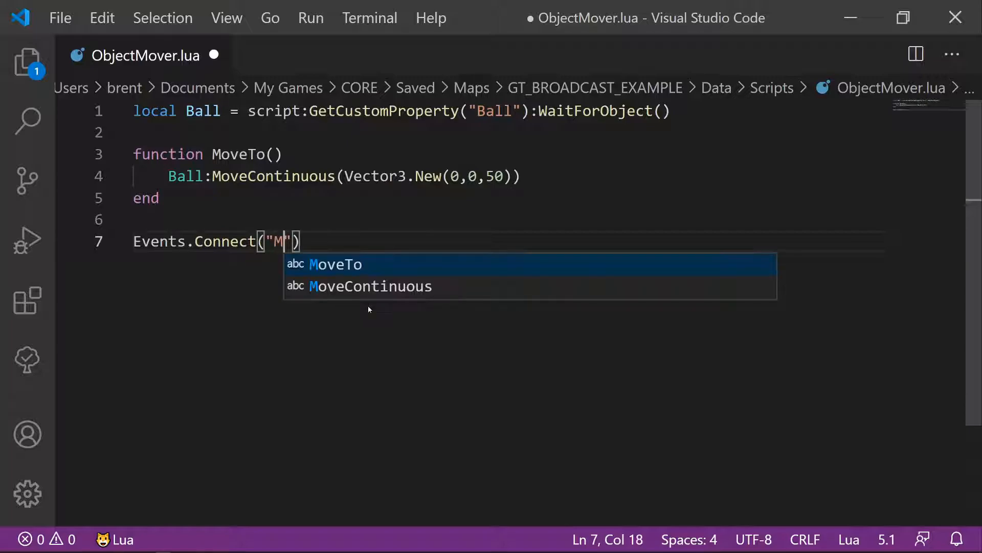
{"action": "key", "text": "End"}
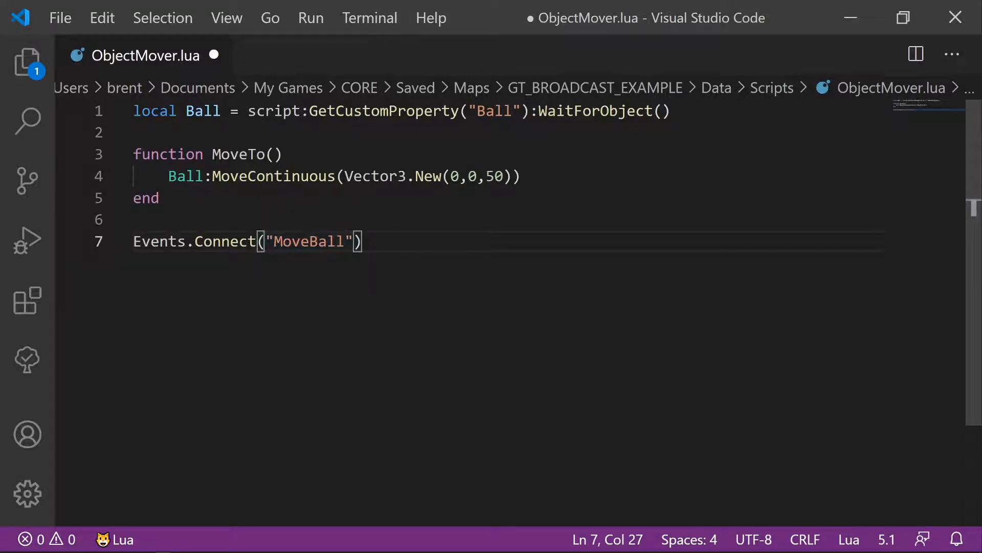
{"action": "left_click_drag", "start_coordinate": [274, 241], "coordinate": [345, 242]}
{"action": "left_click", "coordinate": [363, 242]}
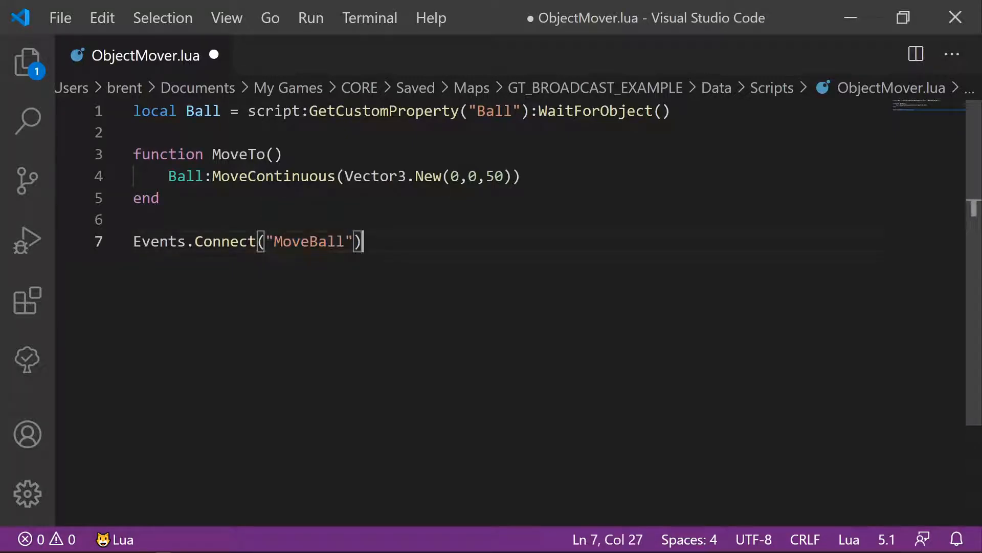
Add MoveTo as the second argument of the Events.Connect call and save ObjectMover.lua
{"action": "key", "text": "Left"}
{"action": "type", "text": ","}
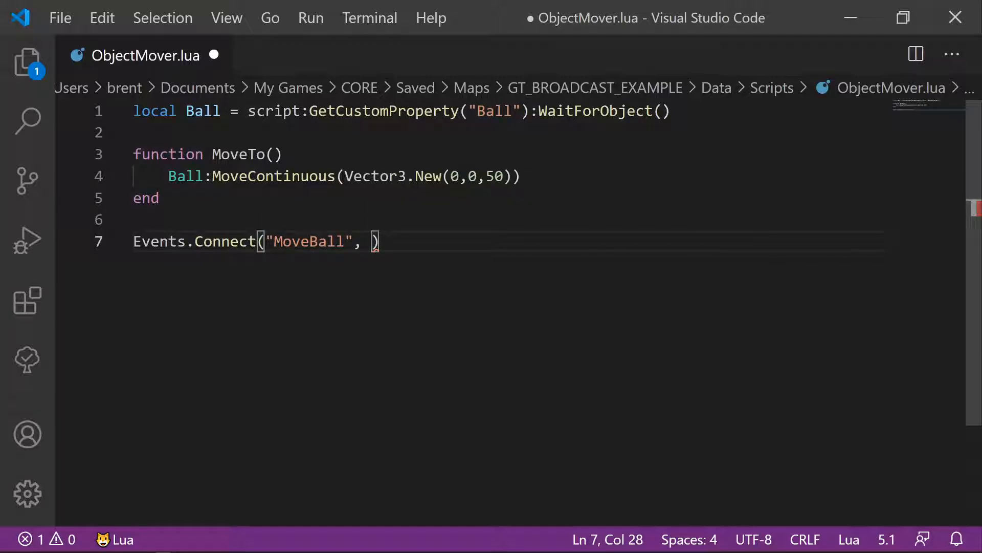
{"action": "type", "text": "MoveTo"}
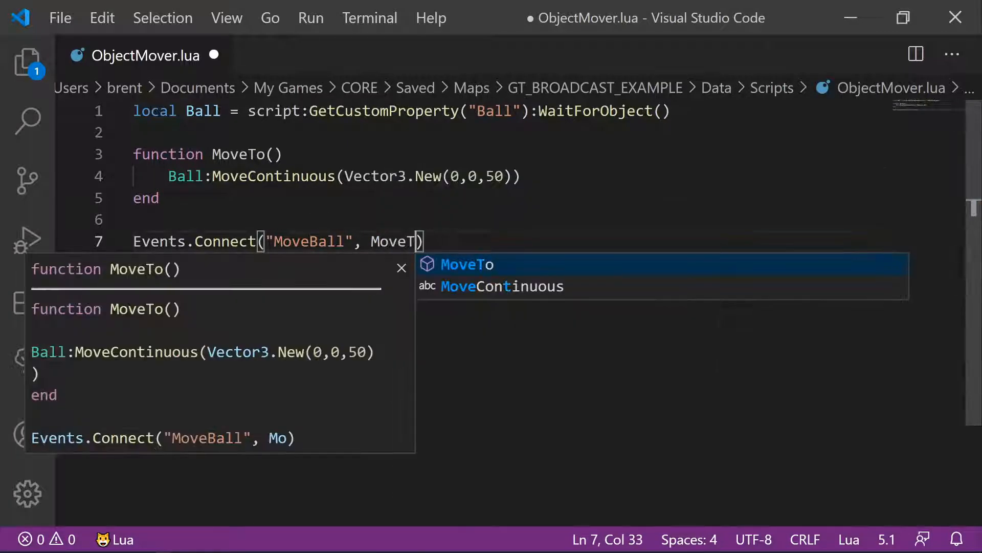
{"action": "key", "text": "Right"}
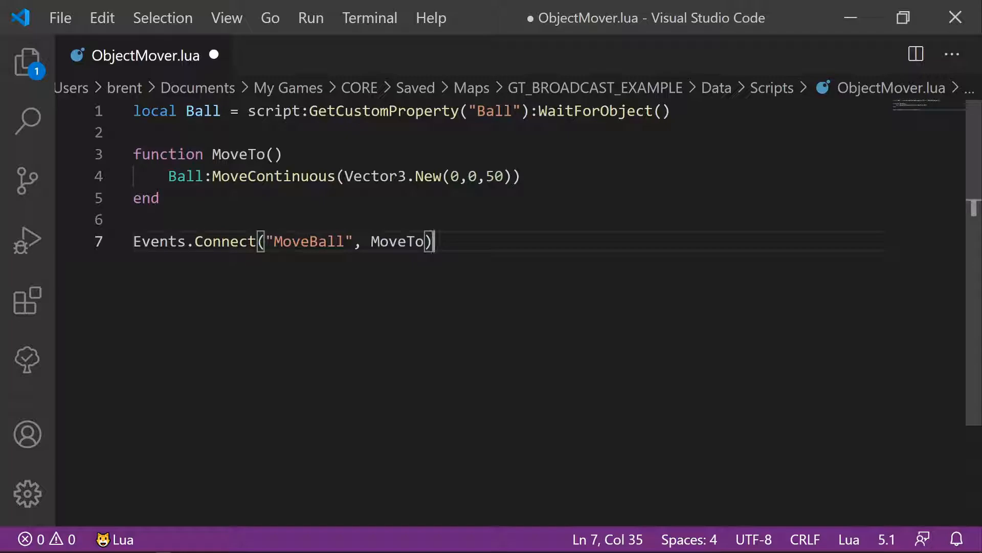
{"action": "key", "text": "ctrl+s"}
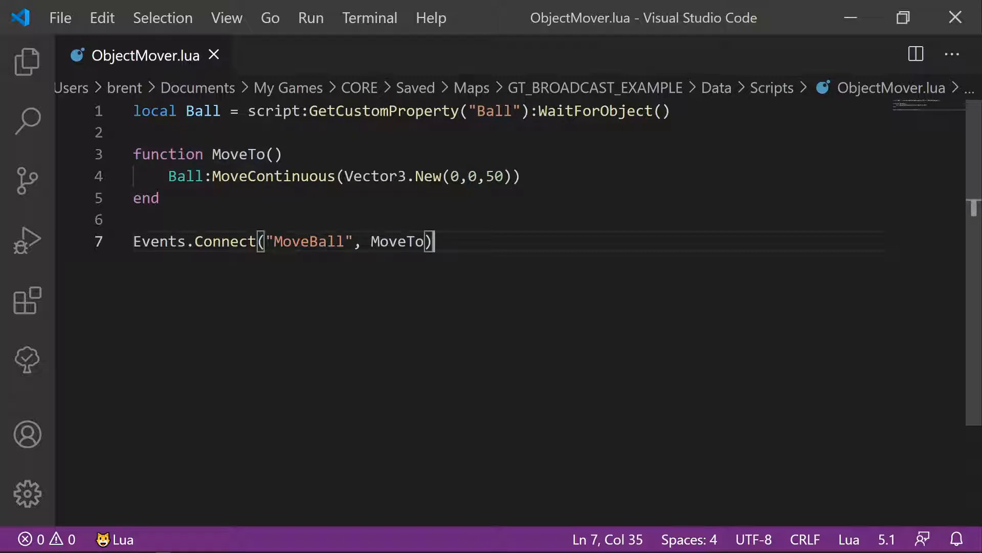
Switch to the Core editor, run the game preview to examine the Ball's behaviour, and stop the preview
{"action": "left_click", "coordinate": [851, 18]}
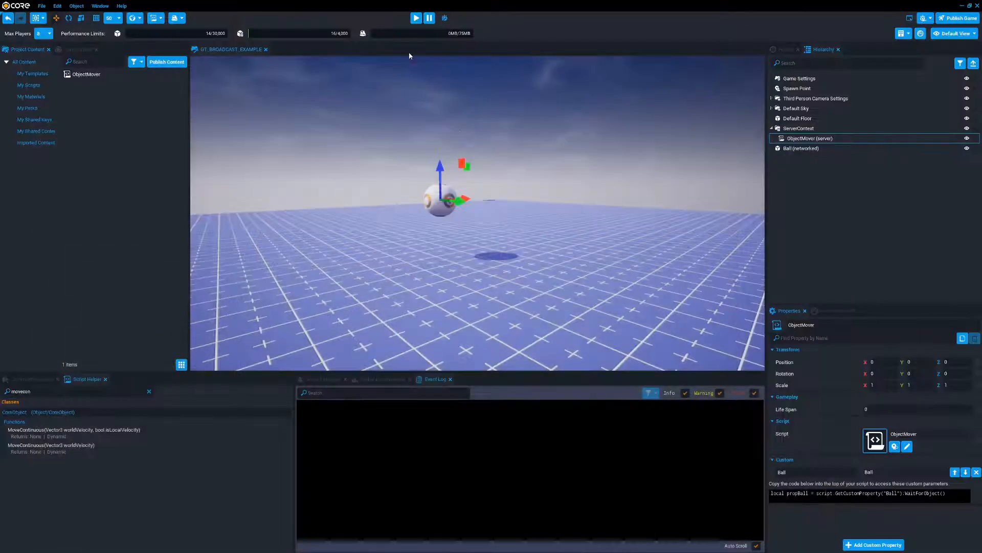
{"action": "left_click", "coordinate": [416, 18]}
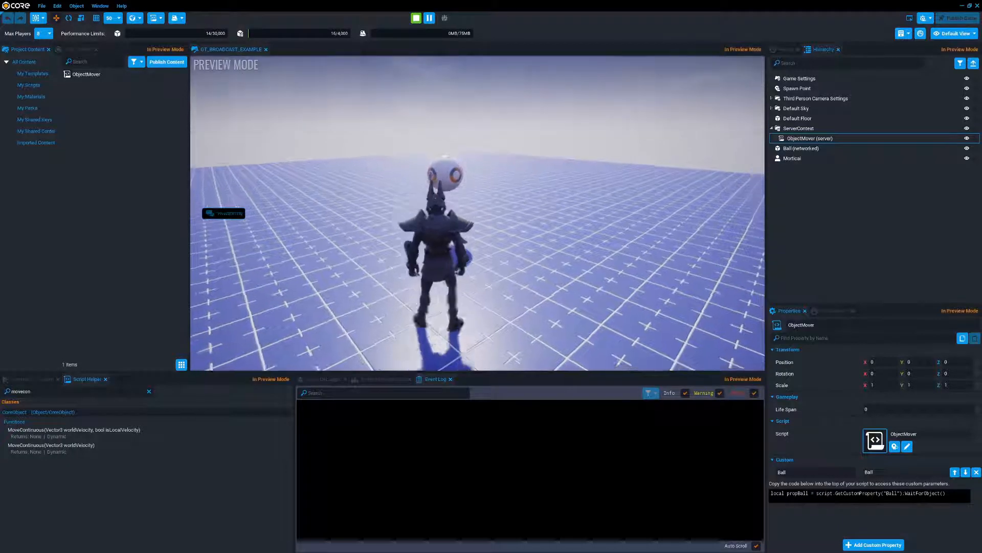
{"action": "key", "text": "="}
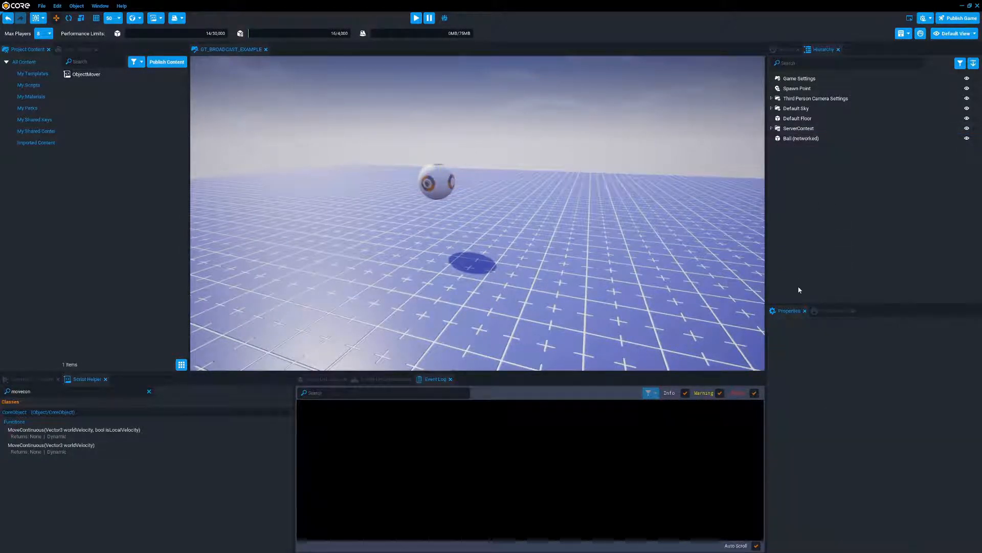
Create a new client context in the project hierarchy
{"action": "right_click", "coordinate": [789, 159]}
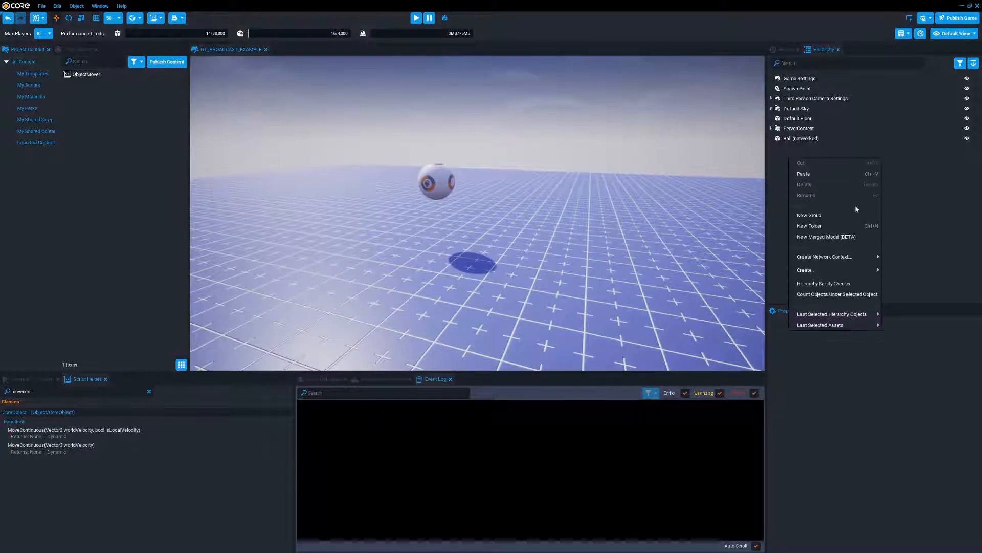
{"action": "mouse_move", "coordinate": [831, 260]}
{"action": "left_click", "coordinate": [900, 257]}
{"action": "left_click", "coordinate": [802, 214]}
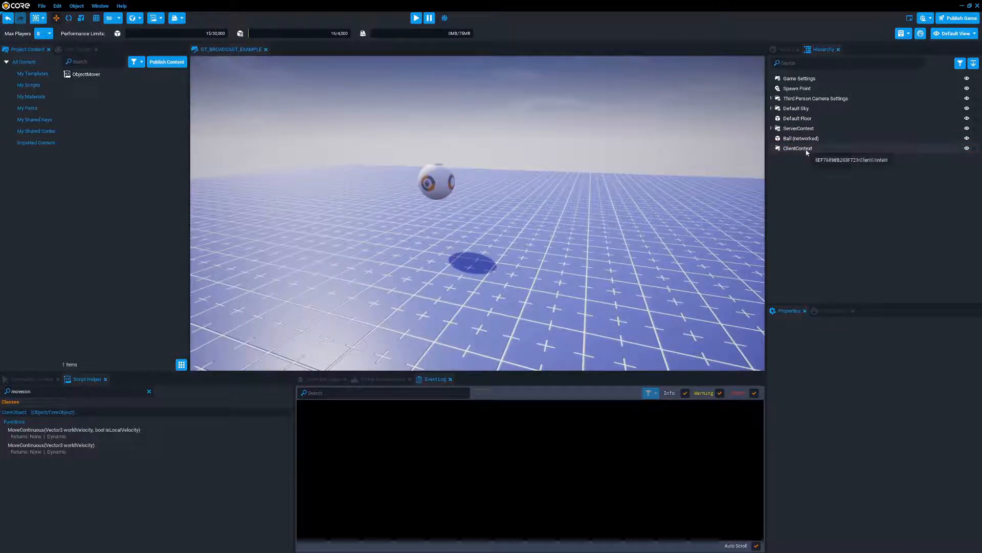
Create a new script named ObjectMover_Client
{"action": "left_click", "coordinate": [157, 18]}
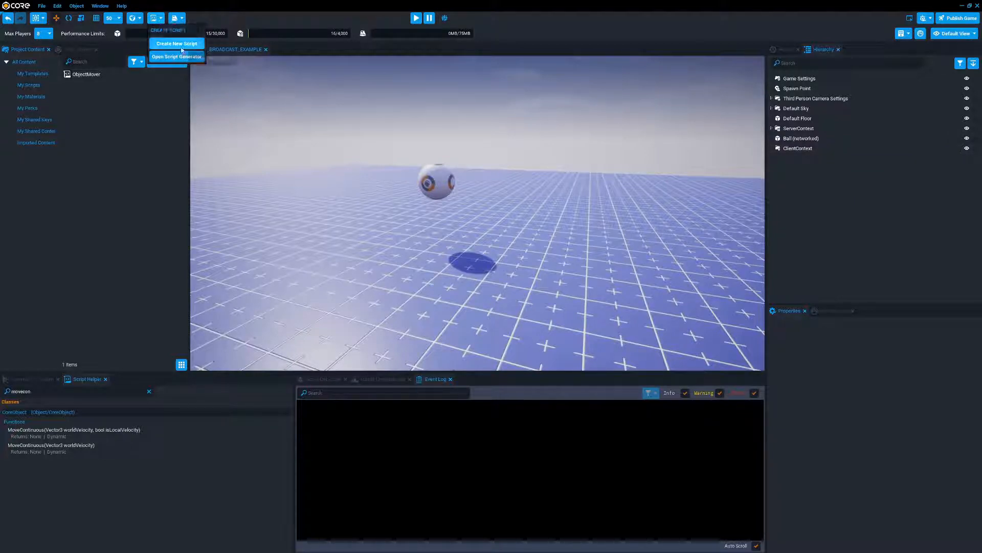
{"action": "left_click", "coordinate": [180, 45]}
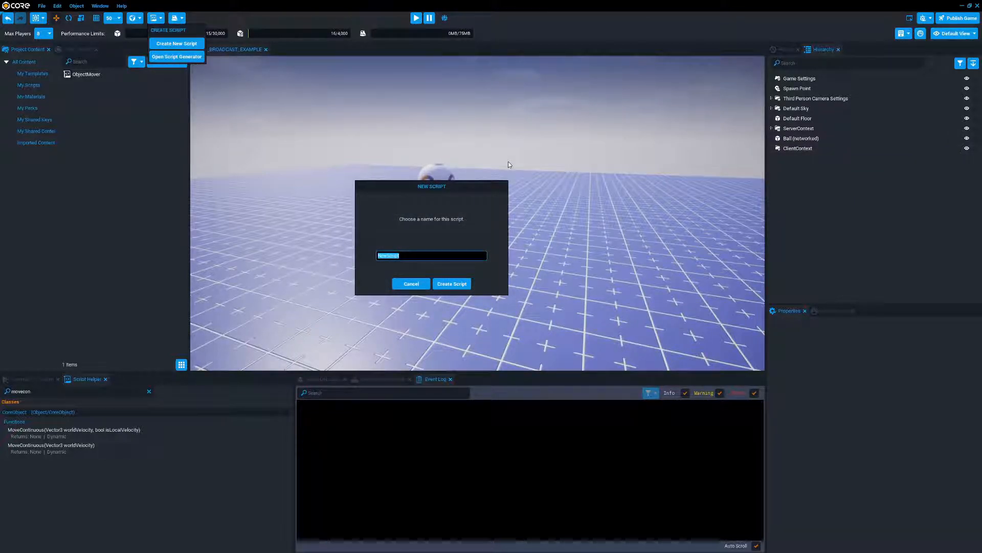
{"action": "type", "text": "ObjectMover_Client"}
{"action": "key", "text": "Return"}
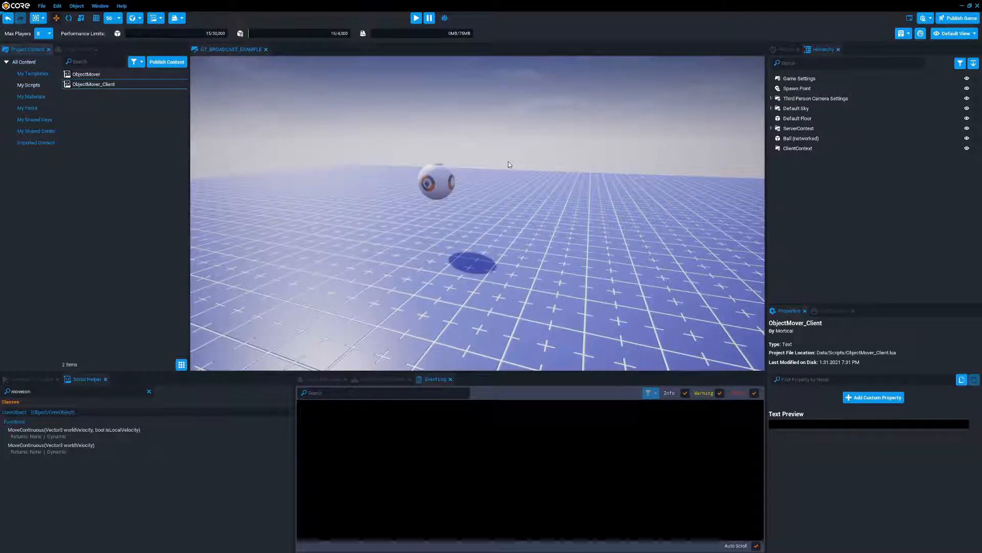
Rename the ObjectMover script as ObjectMover_Sever
{"action": "right_click", "coordinate": [97, 76]}
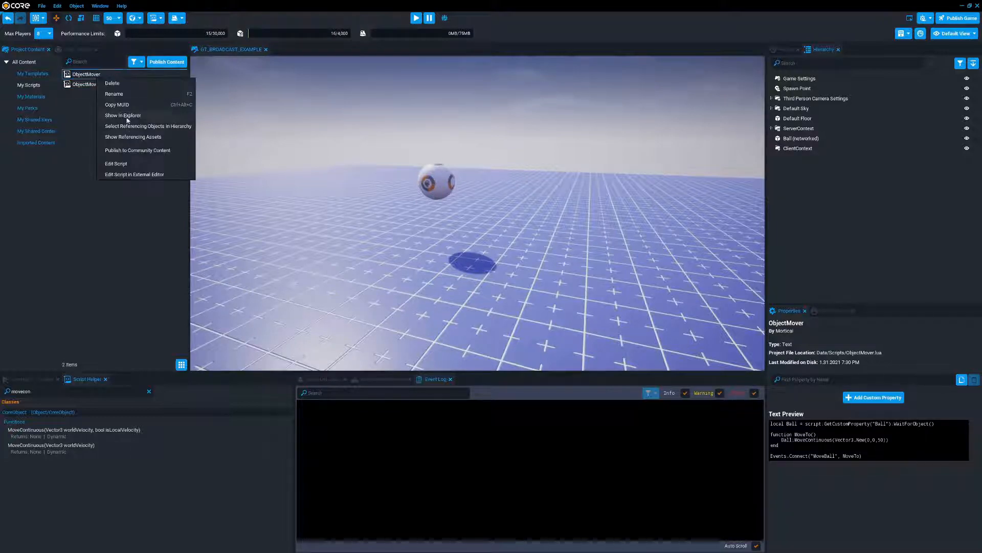
{"action": "left_click", "coordinate": [113, 93]}
{"action": "key", "text": "End"}
{"action": "type", "text": "_Sever"}
{"action": "key", "text": "Return"}
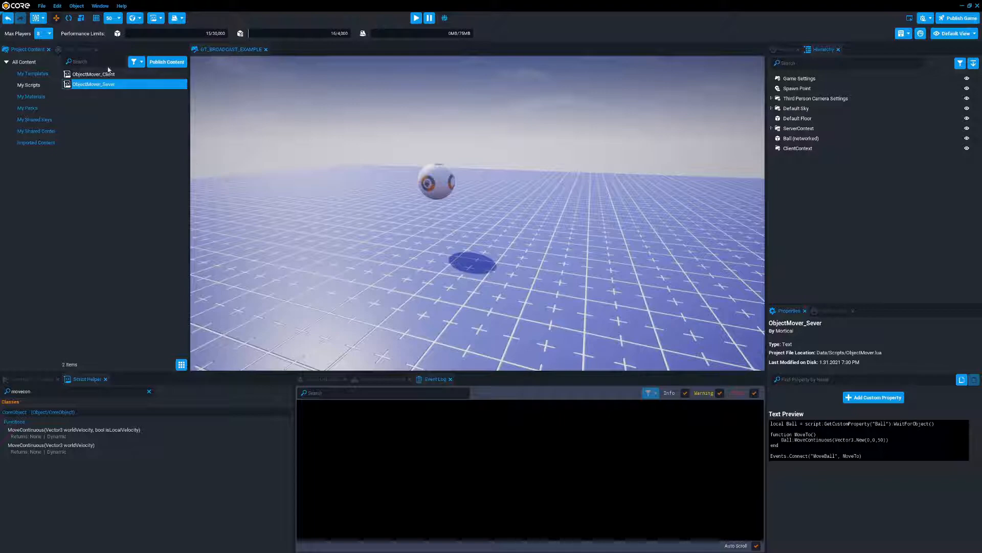
Place the ObjectMover_Client script inside ClientContext in the hierarchy and open it in Visual Studio Code
{"action": "left_click", "coordinate": [95, 75]}
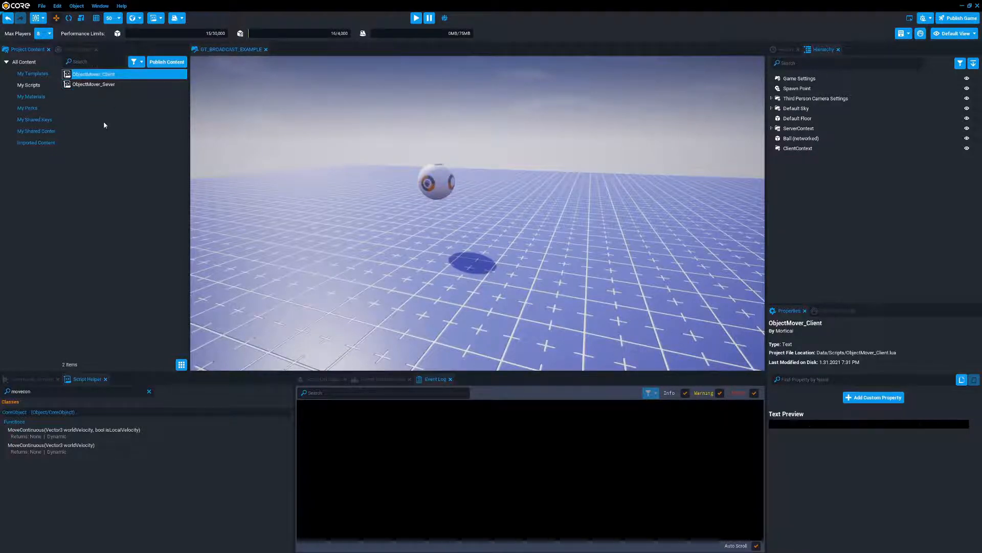
{"action": "left_click_drag", "start_coordinate": [95, 75], "coordinate": [797, 150]}
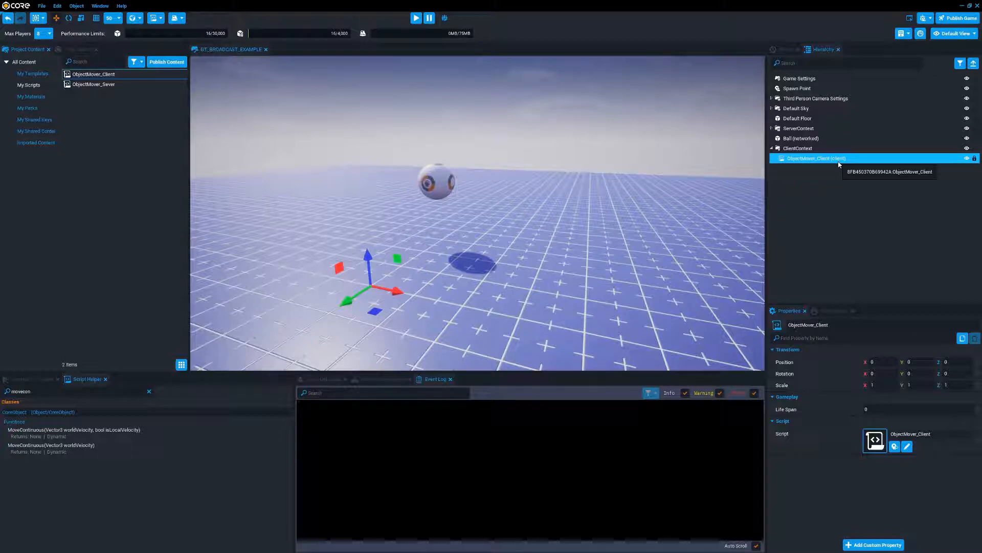
{"action": "double_click", "coordinate": [838, 162]}
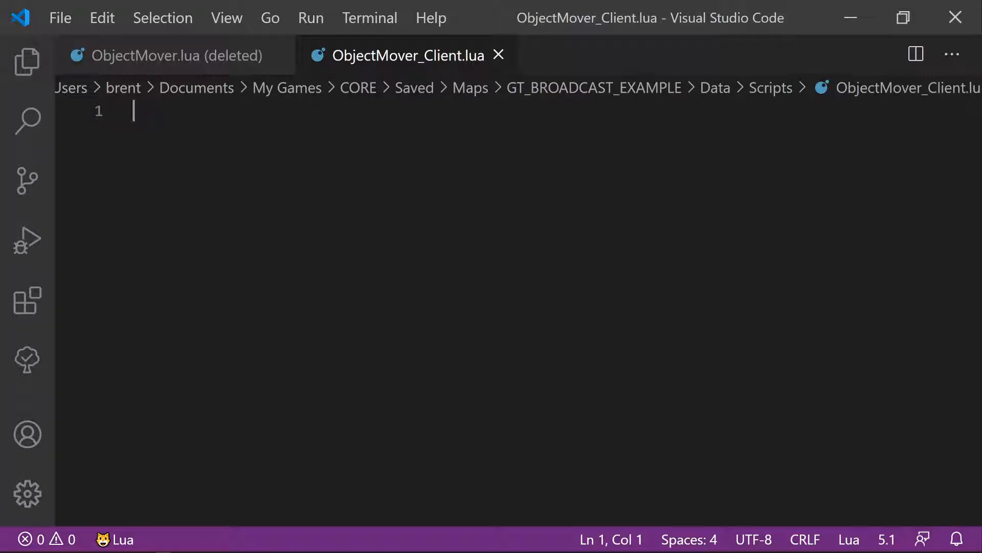
Write local LOCAL_PLAYER = Game.GetLocalPlayer() on the first line and save ObjectMover_Client.lua
{"action": "type", "text": "local "}
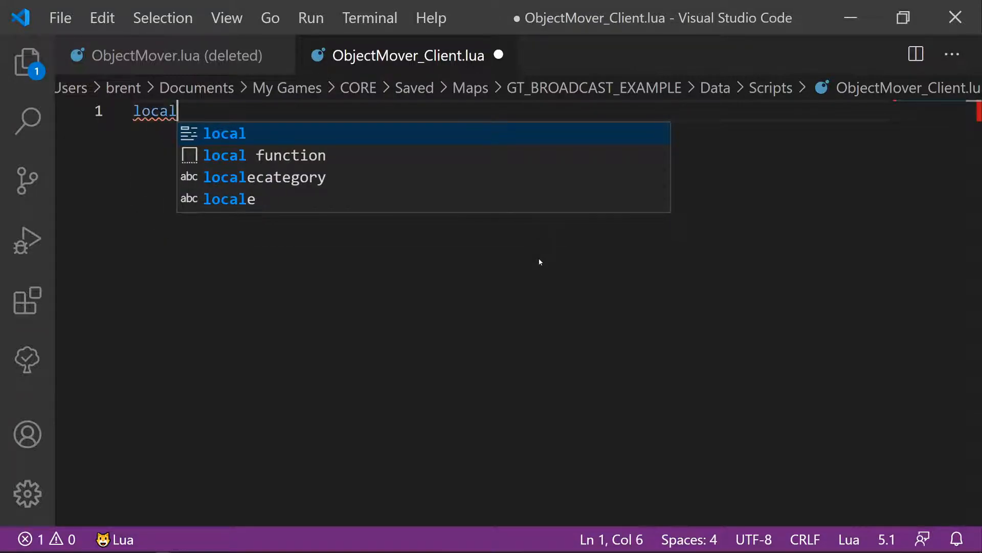
{"action": "type", "text": "LOCAL_P"}
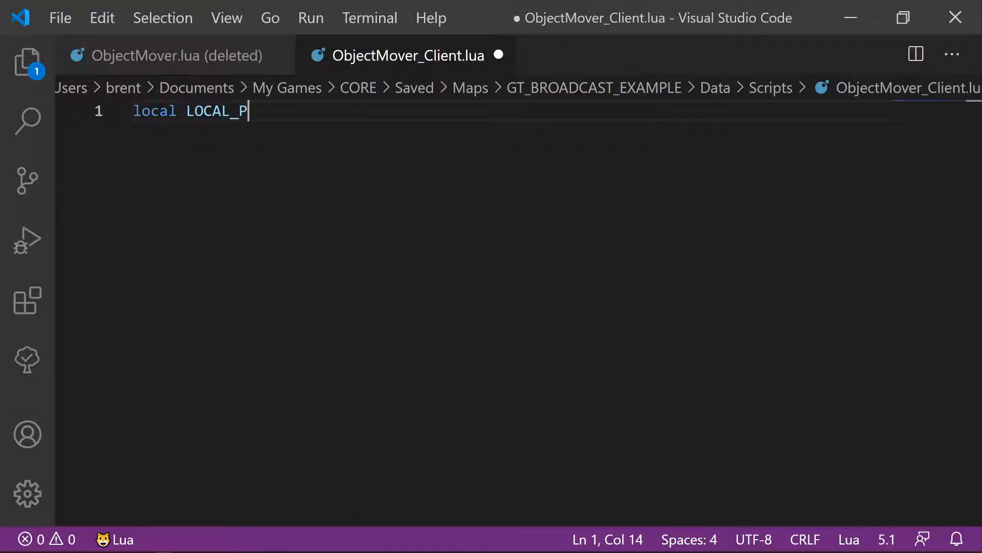
{"action": "type", "text": "LAYER = G"}
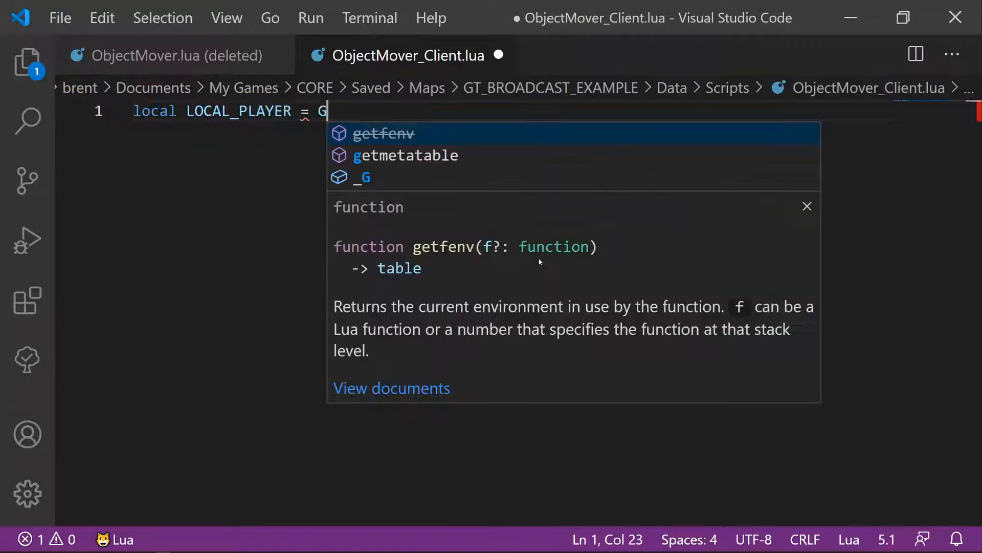
{"action": "type", "text": "ame.Get"}
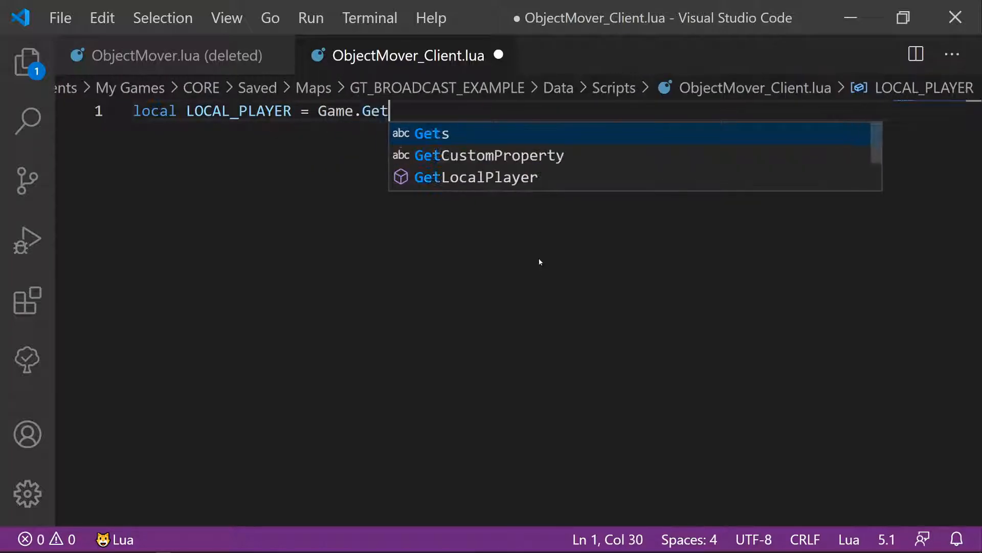
{"action": "type", "text": "LocalPlayer()"}
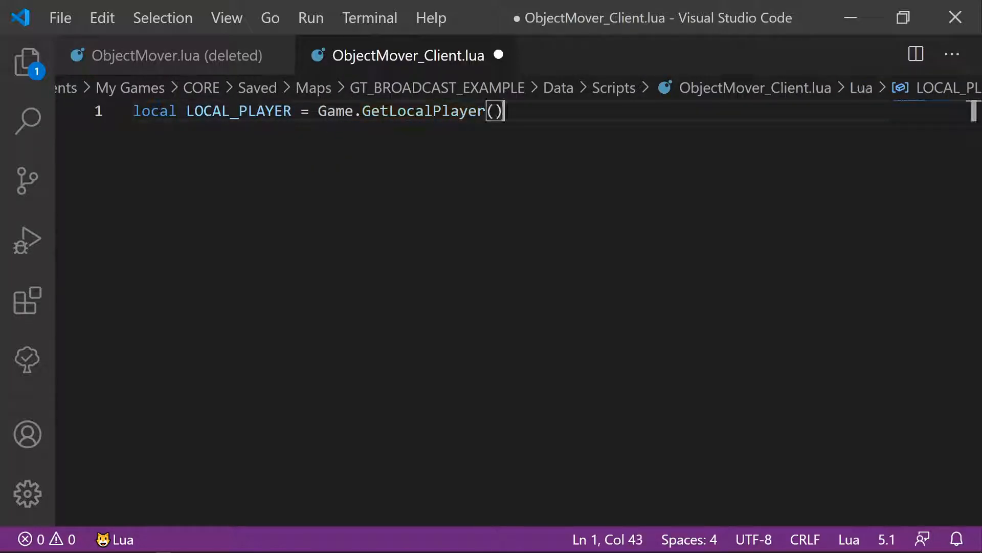
{"action": "key", "text": "ctrl+s"}
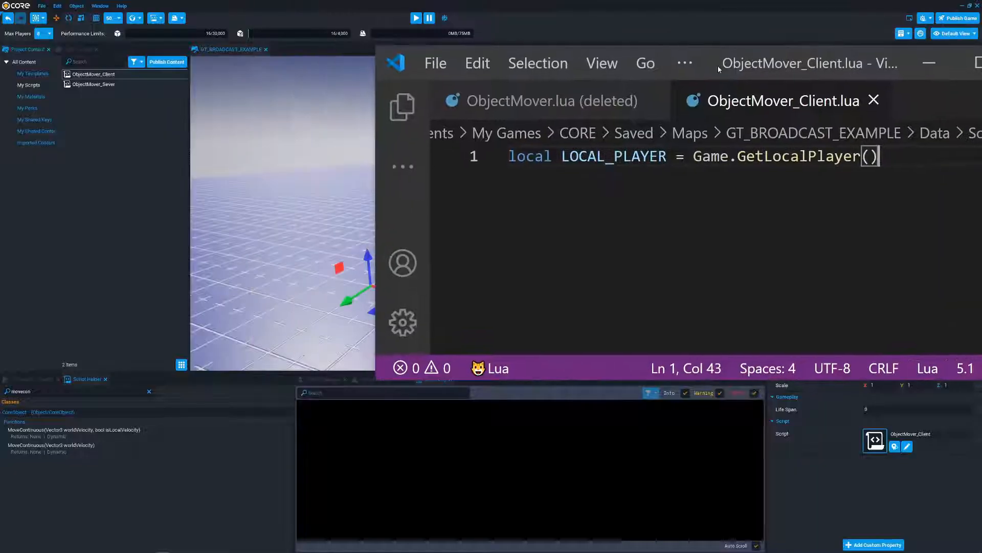
Go back to the Core editor and search the Script Helper for bind
{"action": "left_click", "coordinate": [20, 390]}
{"action": "key", "text": "ctrl+a"}
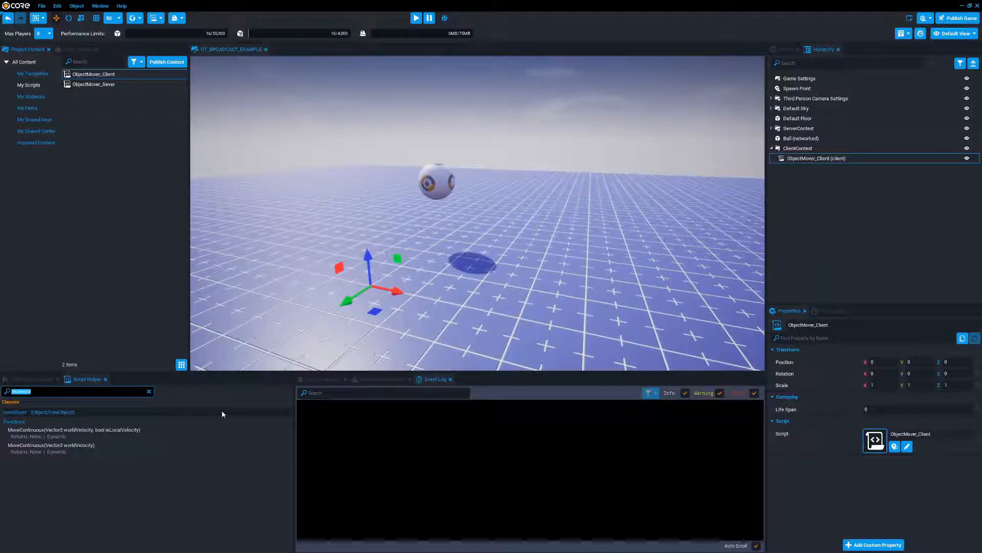
{"action": "type", "text": "bind"}
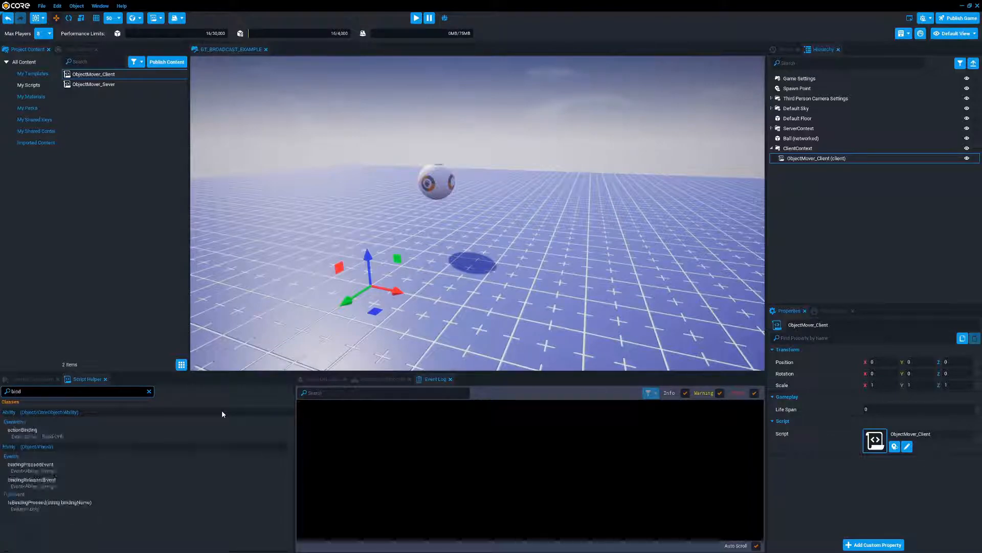
In Visual Studio Code, leave two blank lines and add LOCAL_PLAYER followed by the Script Helper's bindingPressedEvent:Connect snippet to ObjectMover_Client.lua
{"action": "key", "text": "super"}
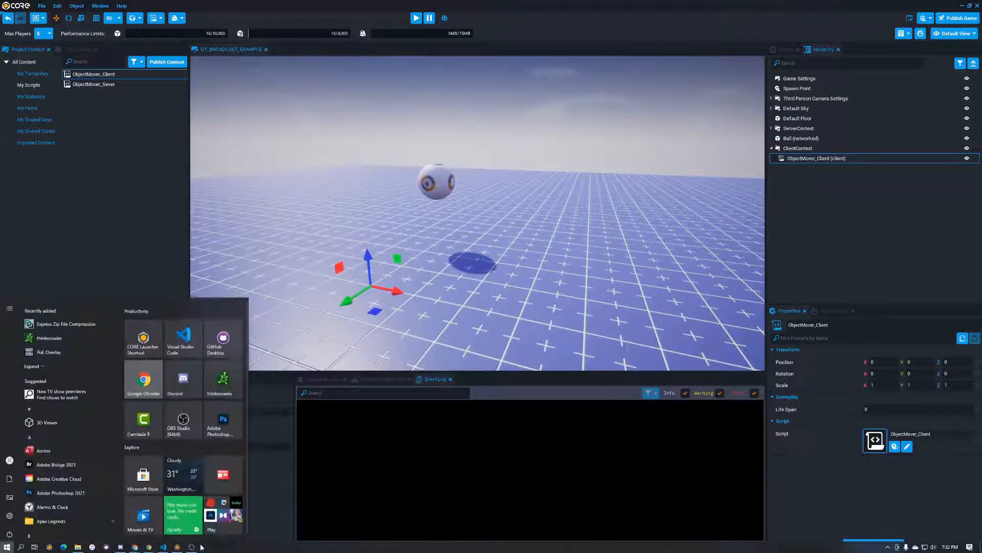
{"action": "left_click", "coordinate": [163, 547]}
{"action": "left_click_drag", "start_coordinate": [677, 63], "coordinate": [534, 3]}
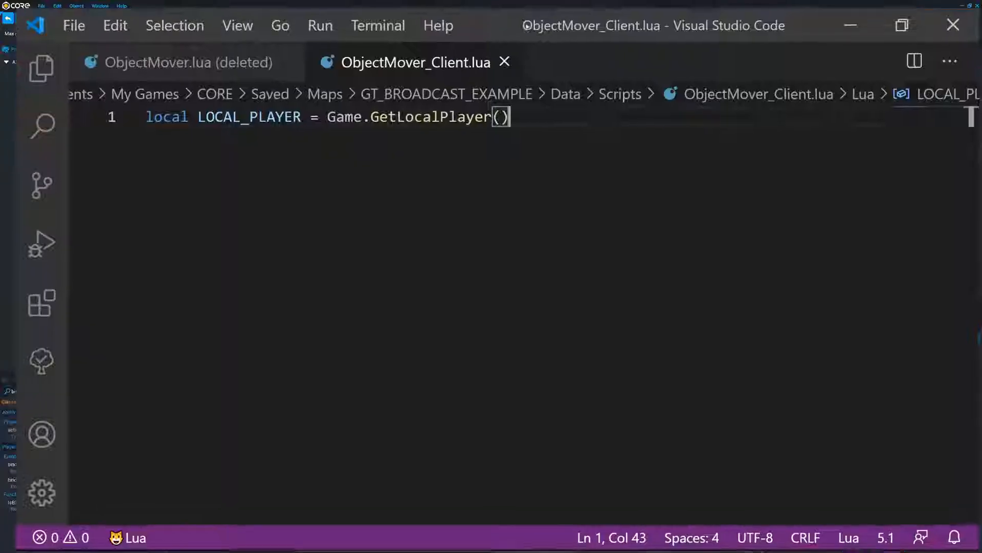
{"action": "key", "text": "Return"}
{"action": "key", "text": "Return"}
{"action": "key", "text": "Return"}
{"action": "type", "text": "LOCAL_PLAYER"}
{"action": "type", "text": "-- handler params: Player_, string_ .bindingPressedEvent:Connect( REPLACE_ME_WITH_HANDLER )"}
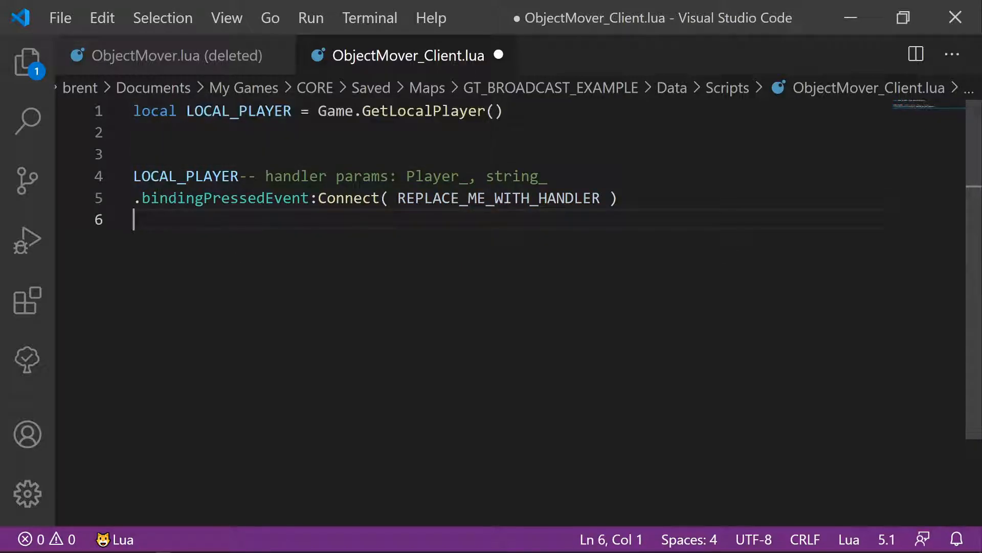
Delete the handler params comment that follows LOCAL_PLAYER on line 4
{"action": "left_click", "coordinate": [239, 176]}
{"action": "key", "text": "shift+End"}
{"action": "key", "text": "BackSpace"}
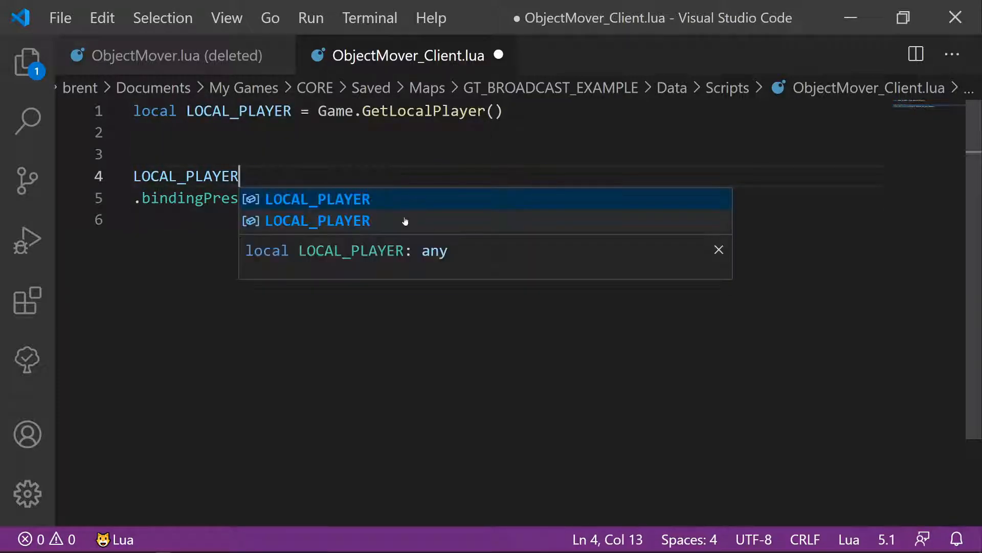
Join bindingPressedEvent:Connect directly to LOCAL_PLAYER on line 4, remove the leftover handler text, and pass OnBindPressed as the handler
{"action": "key", "text": "Delete"}
{"action": "left_click", "coordinate": [134, 198]}
{"action": "left_click_drag", "start_coordinate": [504, 176], "coordinate": [714, 176]}
{"action": "key", "text": "BackSpace"}
{"action": "key", "text": "BackSpace"}
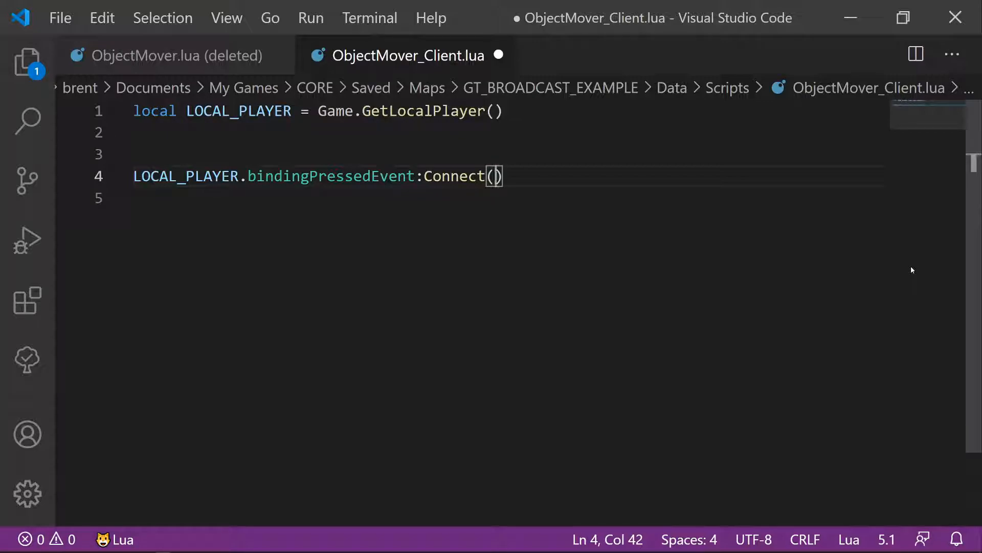
{"action": "type", "text": "OnBindPressed"}
Add a blank line above the event connection, start a function declaration on line 3, and maximize the code editor window
{"action": "key", "text": "Up"}
{"action": "key", "text": "Return"}
{"action": "key", "text": "Up"}
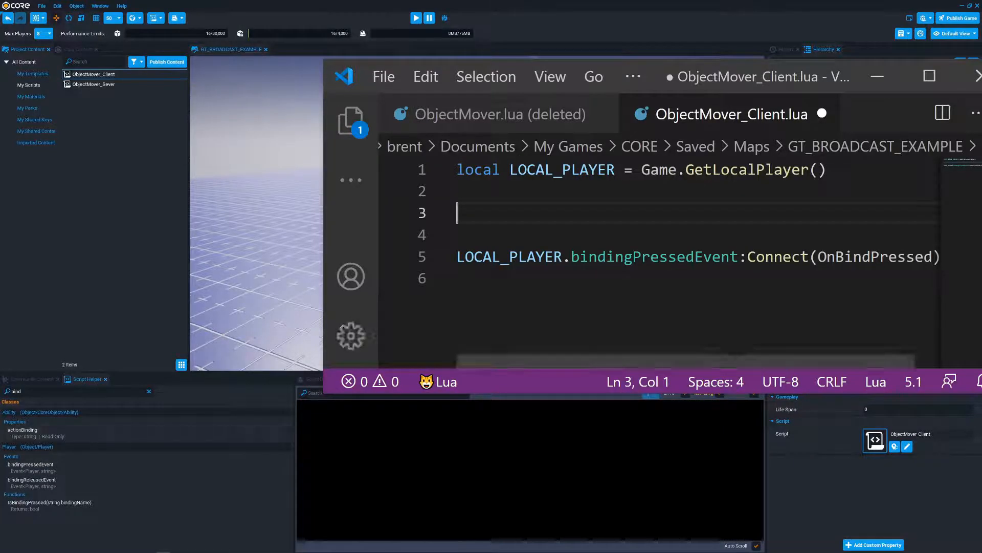
{"action": "type", "text": "function"}
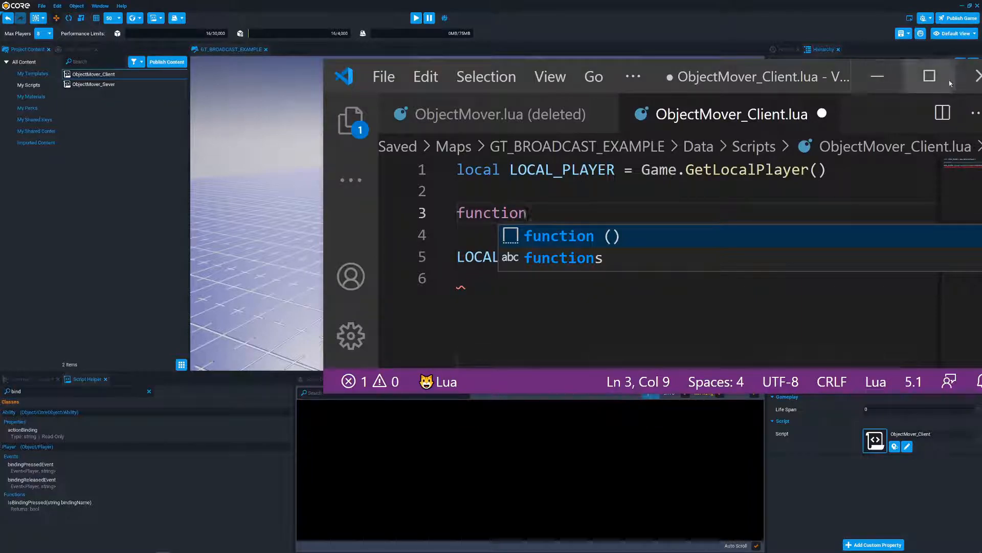
{"action": "left_click", "coordinate": [929, 75]}
{"action": "type", "text": "function"}
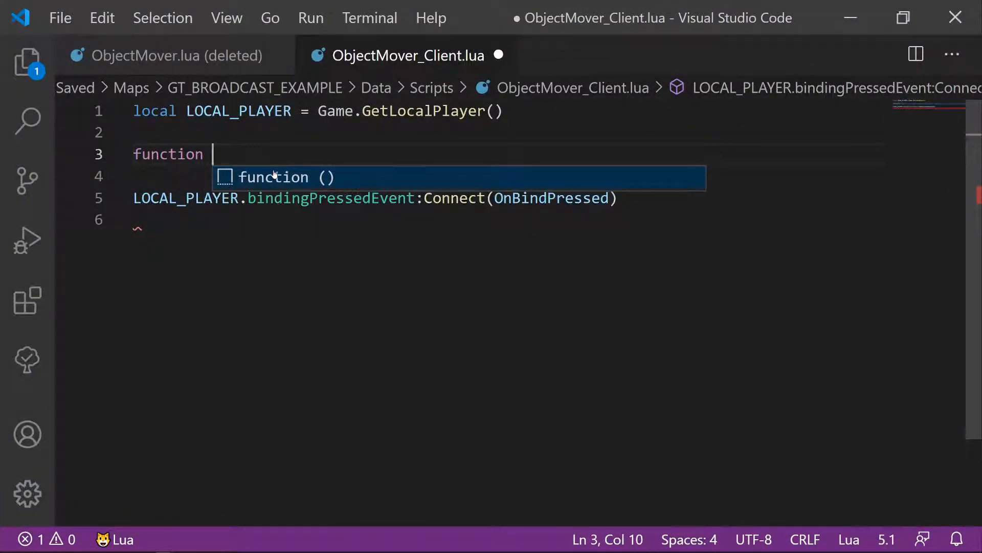
{"action": "key", "text": "BackSpace"}
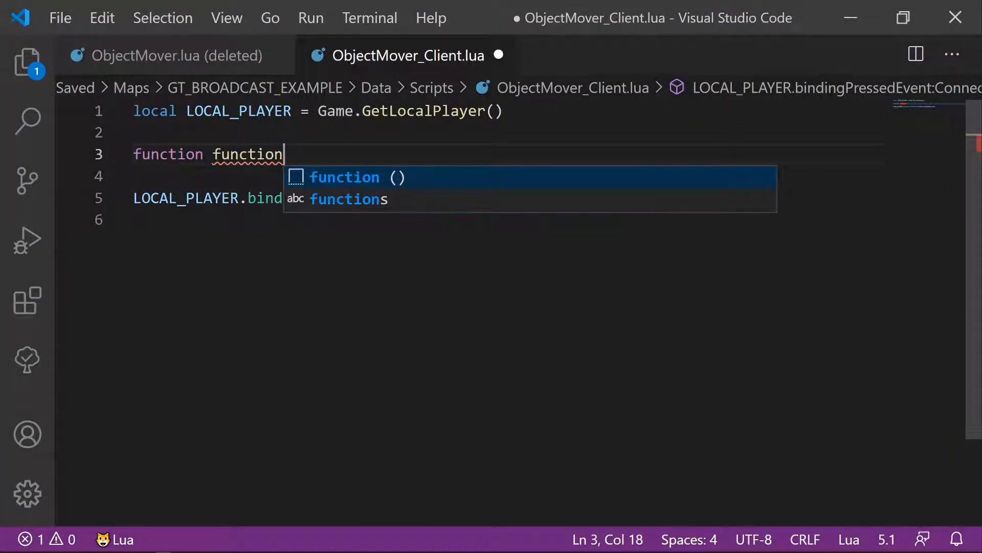
{"action": "key", "text": "BackSpace"}
{"action": "key", "text": "BackSpace"}
{"action": "key", "text": "BackSpace"}
{"action": "key", "text": "BackSpace"}
{"action": "key", "text": "BackSpace"}
{"action": "key", "text": "BackSpace"}
{"action": "key", "text": "BackSpace"}
{"action": "key", "text": "BackSpace"}
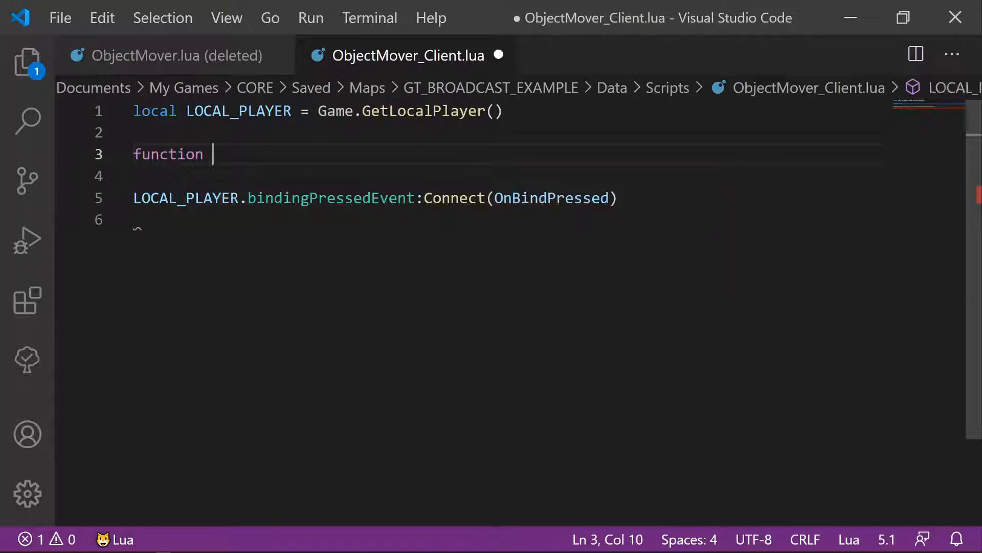
Complete the line 3 declaration as OnBindPressed(player, keybind) and close the function with end
{"action": "type", "text": "OnBindPres"}
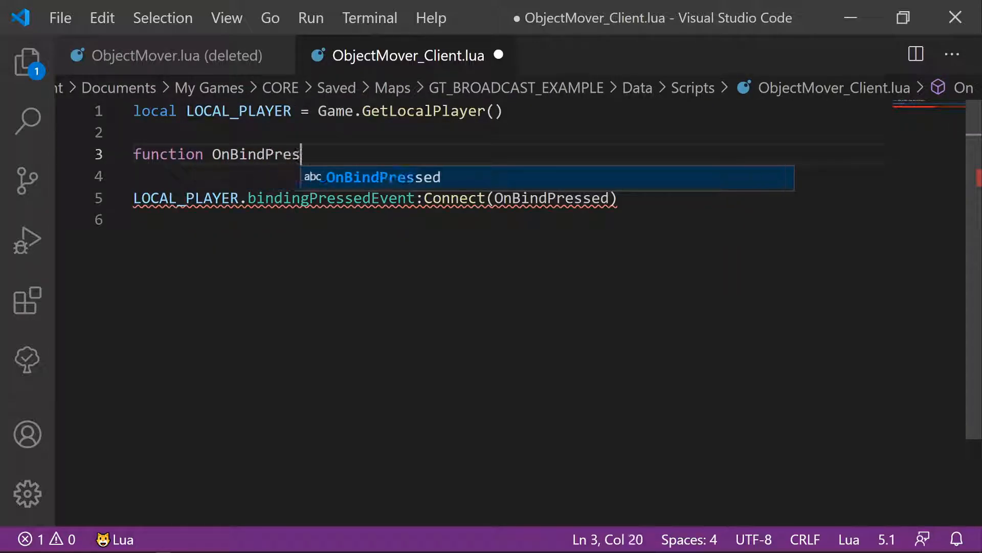
{"action": "type", "text": "sed("}
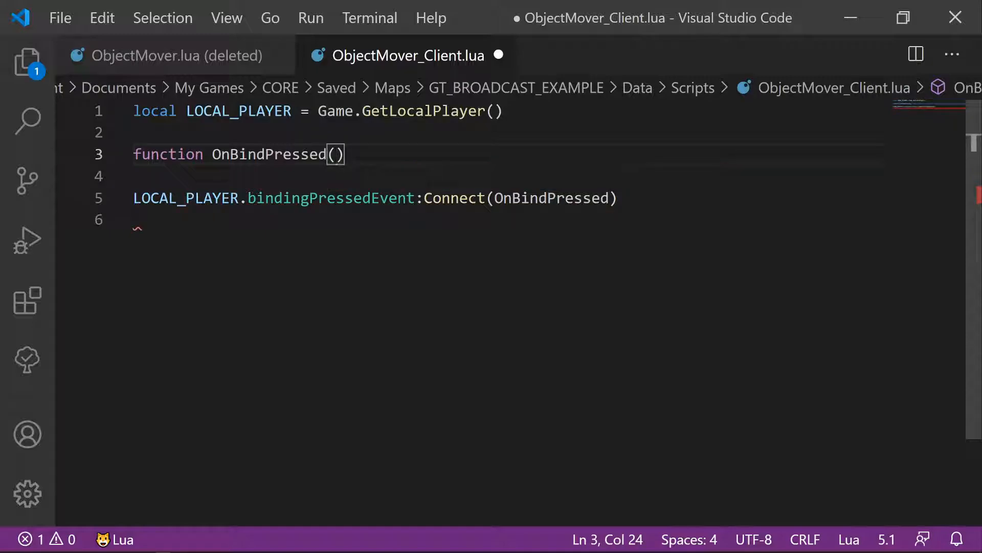
{"action": "type", "text": "player, ke"}
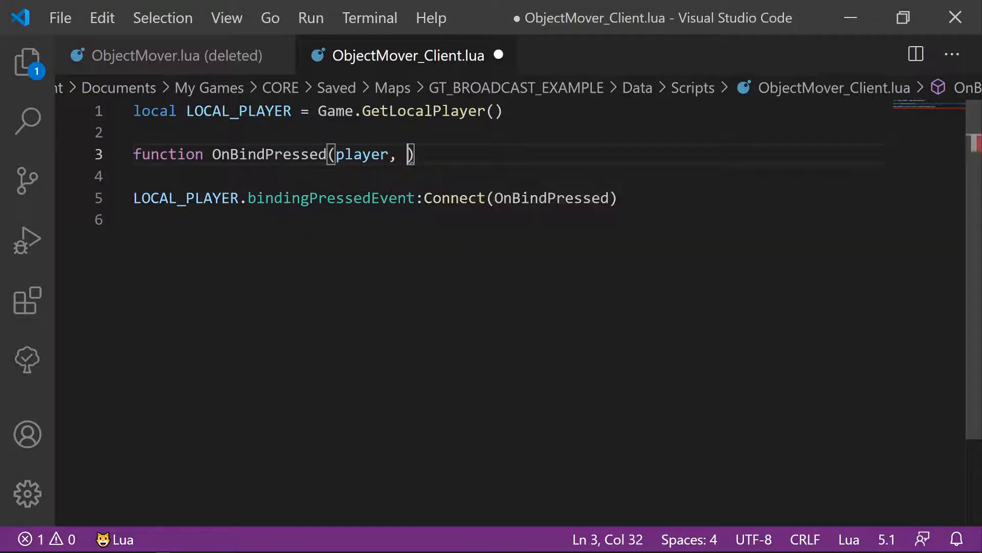
{"action": "type", "text": "ybind"}
{"action": "key", "text": "End"}
{"action": "key", "text": "Return"}
{"action": "key", "text": "Return"}
{"action": "type", "text": "end"}
Inside OnBindPressed, add an if player == LOCAL_PLAYER then block closed with its own end
{"action": "left_click", "coordinate": [134, 176]}
{"action": "type", "text": "if player"}
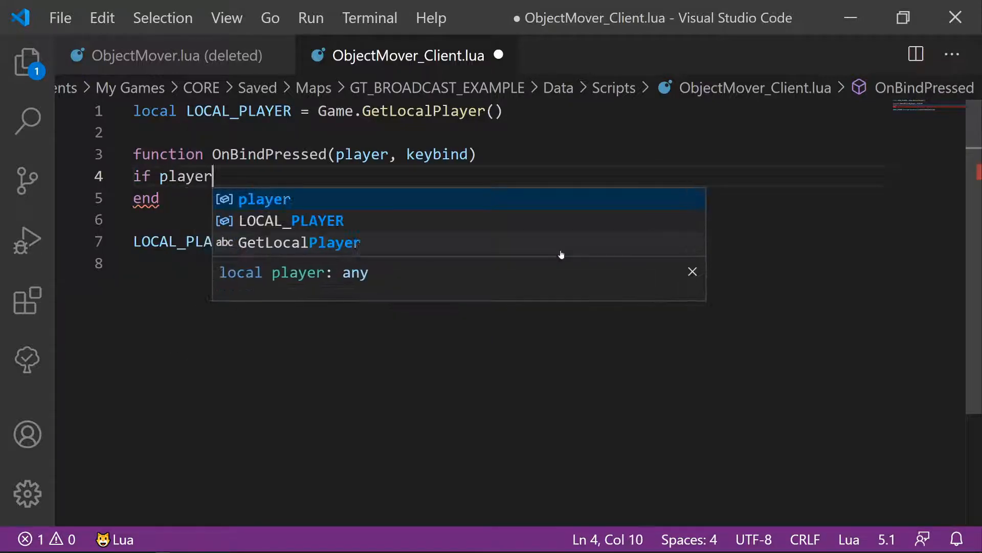
{"action": "type", "text": " == LOCAL"}
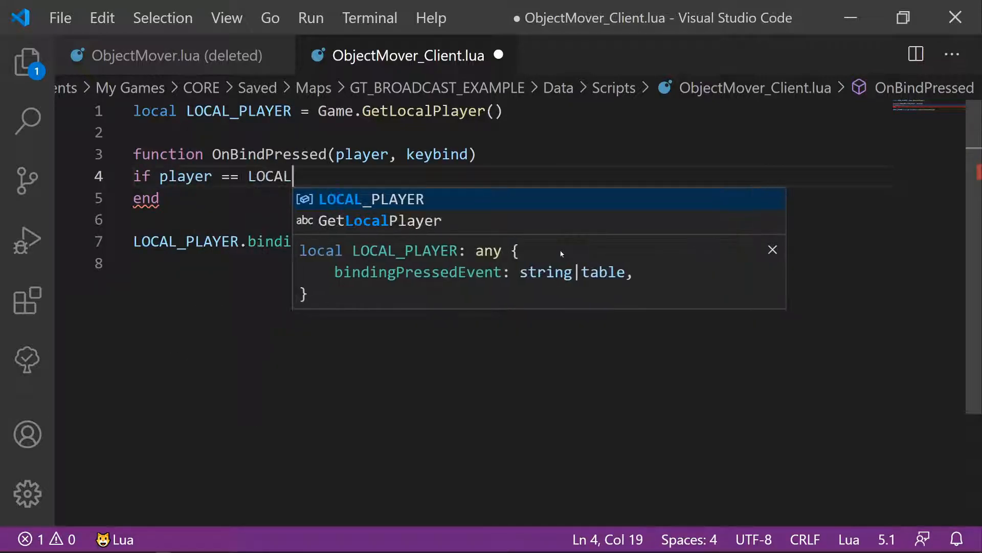
{"action": "type", "text": "_PLa"}
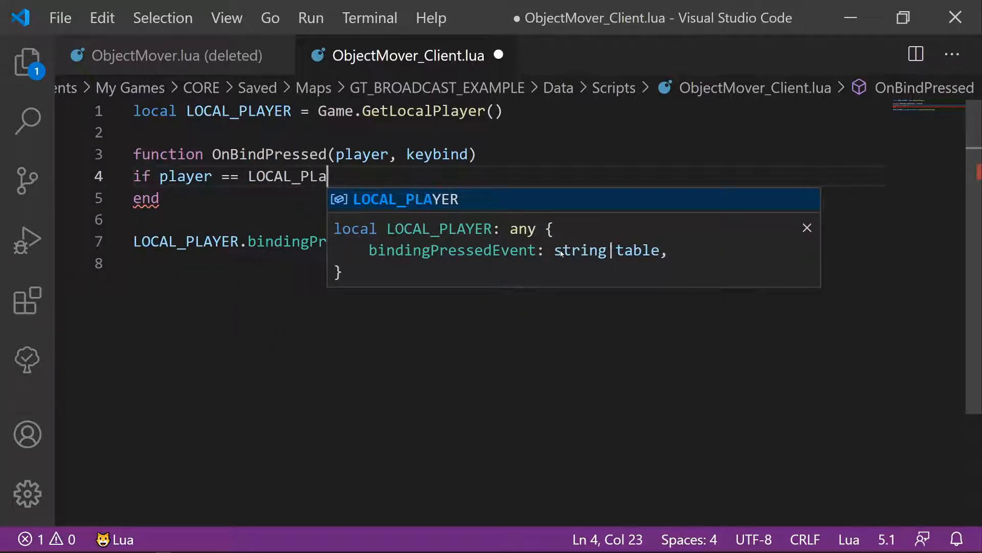
{"action": "type", "text": "YER"}
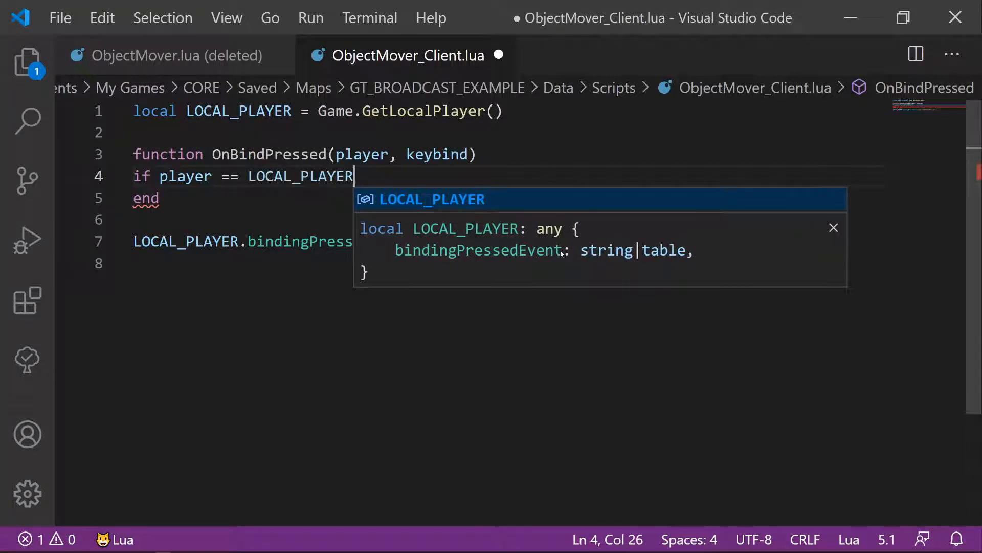
{"action": "type", "text": " then"}
{"action": "key", "text": "Return"}
{"action": "key", "text": "Return"}
{"action": "type", "text": "end"}
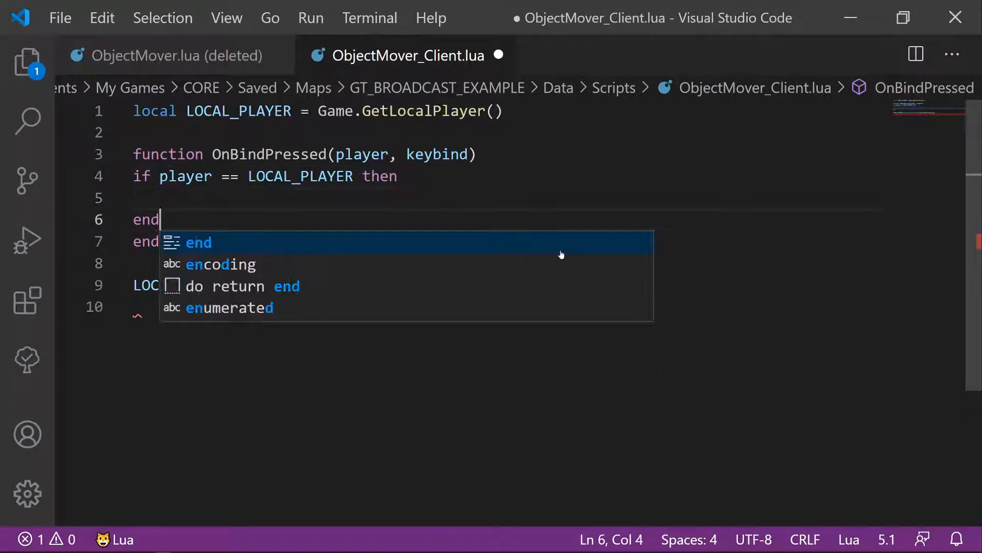
{"action": "key", "text": "Escape"}
{"action": "key", "text": "Up"}
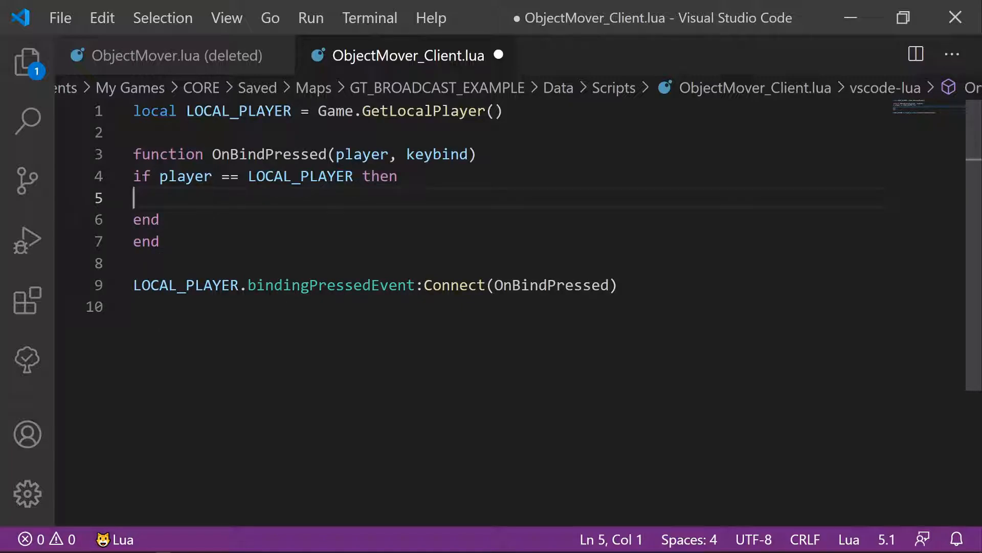
Format the script so its blocks are indented, and open an empty line inside the if player == LOCAL_PLAYER block
{"action": "right_click", "coordinate": [385, 191]}
{"action": "left_click", "coordinate": [459, 349]}
{"action": "key", "text": "Up"}
{"action": "key", "text": "Up"}
{"action": "key", "text": "End"}
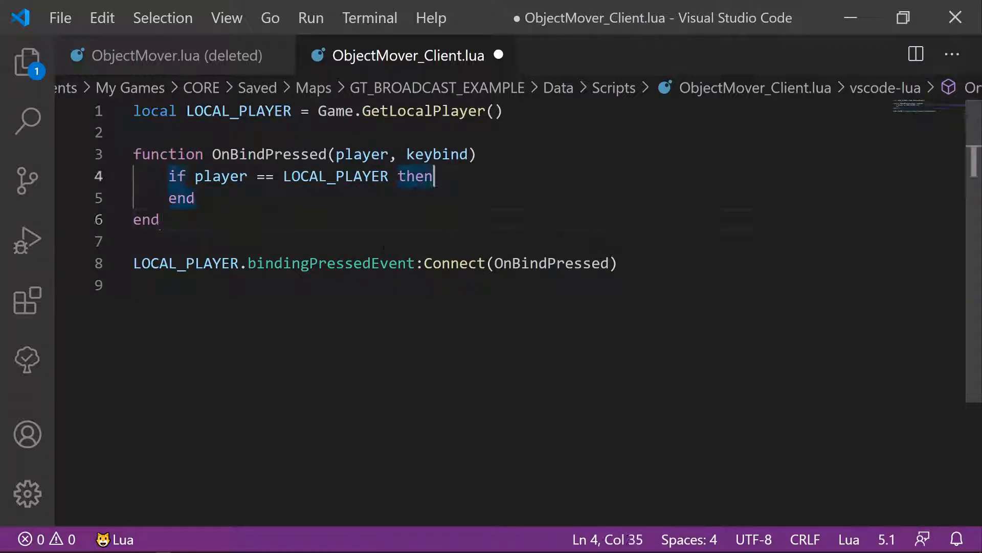
{"action": "key", "text": "Return"}
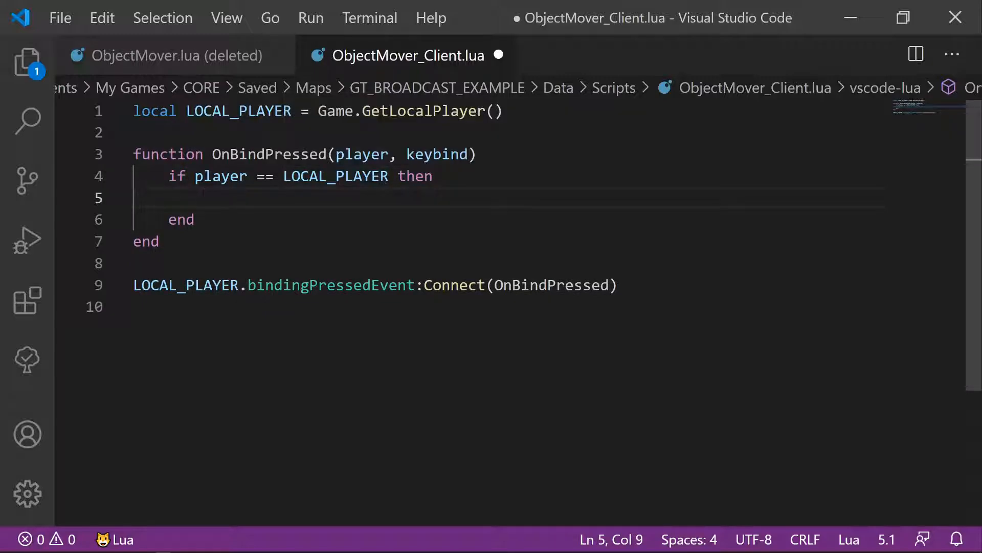
{"action": "left_click_drag", "start_coordinate": [407, 155], "coordinate": [469, 154]}
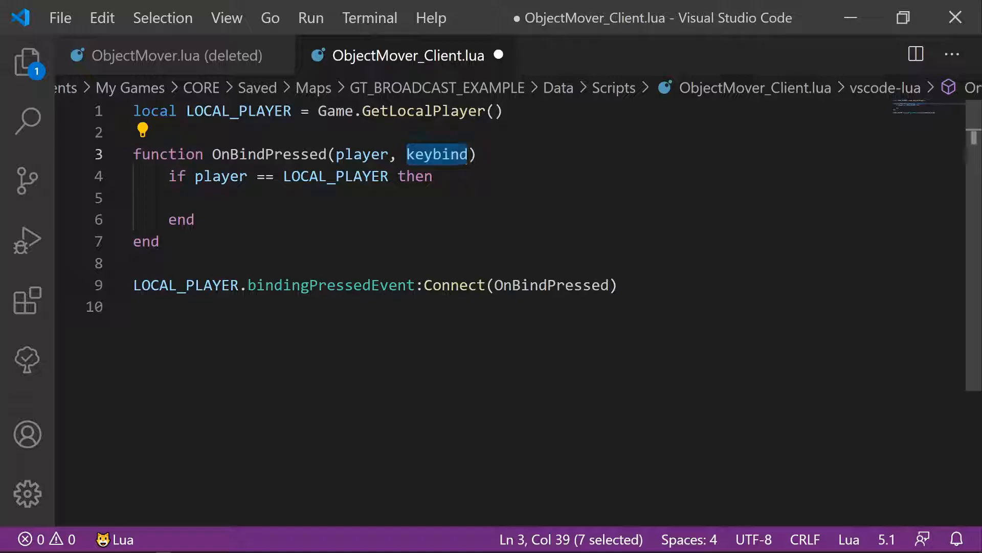
{"action": "left_click", "coordinate": [205, 198]}
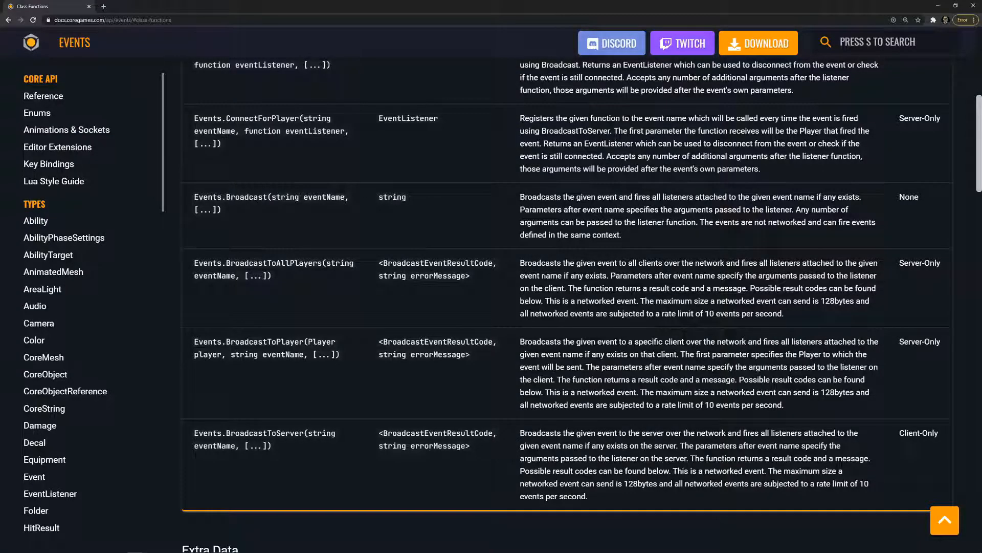
Switch to the Core documentation in the browser and look up the 9 key's action binding in the Key Bindings list
{"action": "scroll", "coordinate": [156, 143], "scroll_direction": "down", "scroll_amount": 3}
{"action": "scroll", "coordinate": [131, 169], "scroll_direction": "up", "scroll_amount": 3}
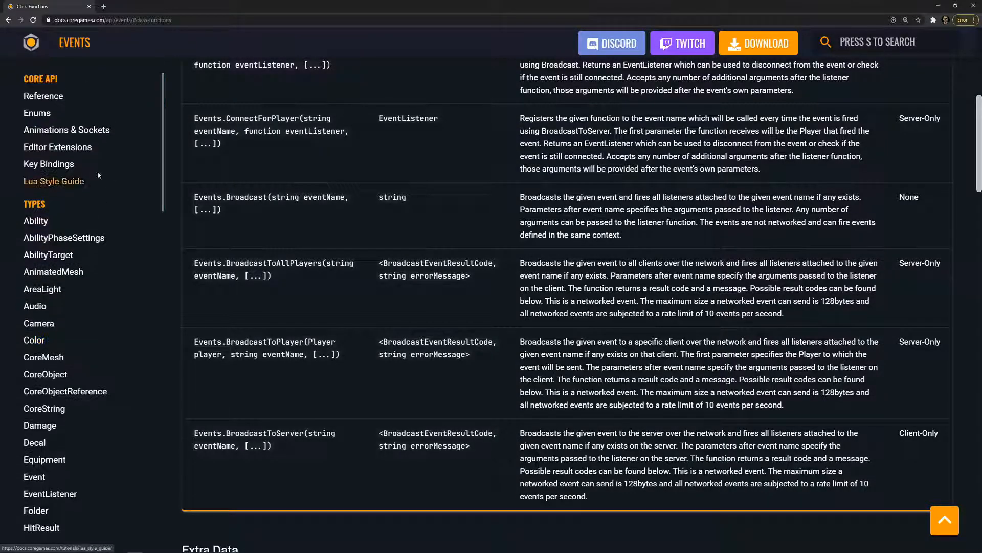
{"action": "left_click", "coordinate": [49, 167]}
{"action": "scroll", "coordinate": [403, 294], "scroll_direction": "down", "scroll_amount": 3}
{"action": "scroll", "coordinate": [403, 298], "scroll_direction": "down", "scroll_amount": 2}
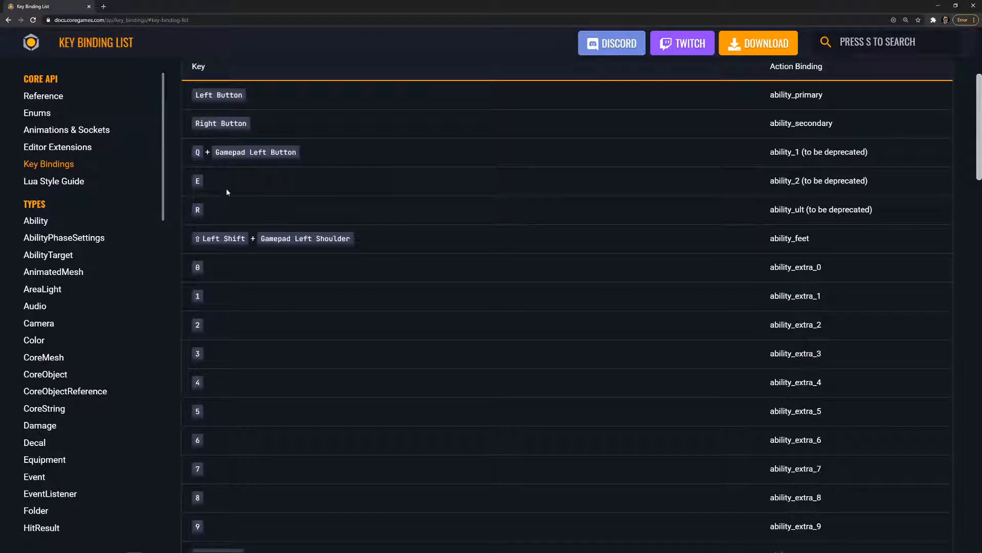
{"action": "scroll", "coordinate": [281, 325], "scroll_direction": "down", "scroll_amount": 2}
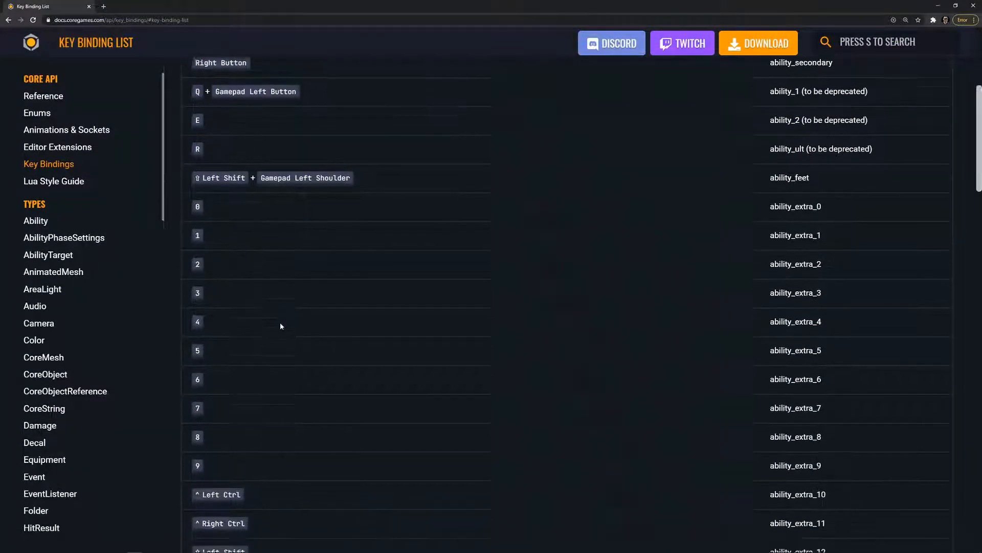
{"action": "scroll", "coordinate": [847, 250], "scroll_direction": "up", "scroll_amount": 4}
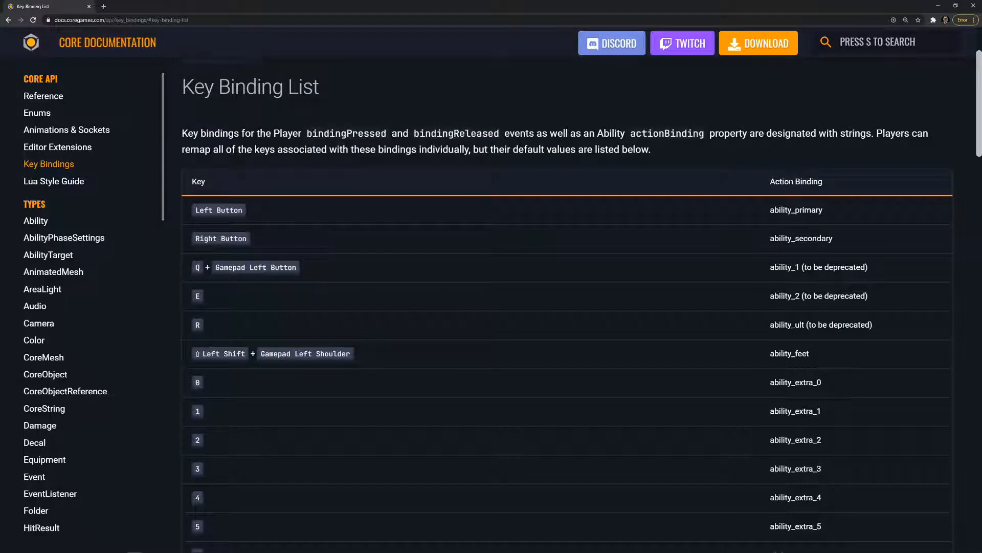
{"action": "scroll", "coordinate": [763, 208], "scroll_direction": "down", "scroll_amount": 5}
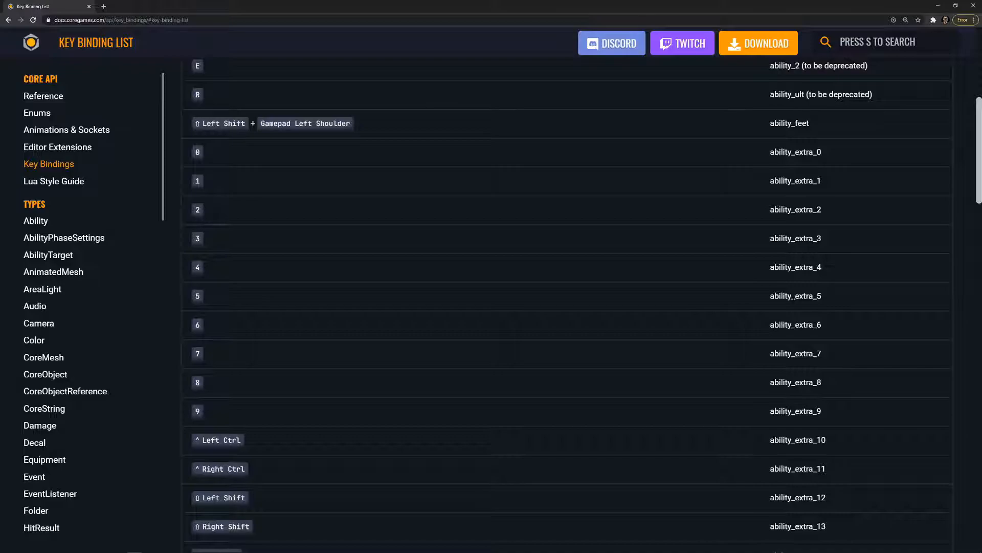
{"action": "scroll", "coordinate": [323, 310], "scroll_direction": "down", "scroll_amount": 1}
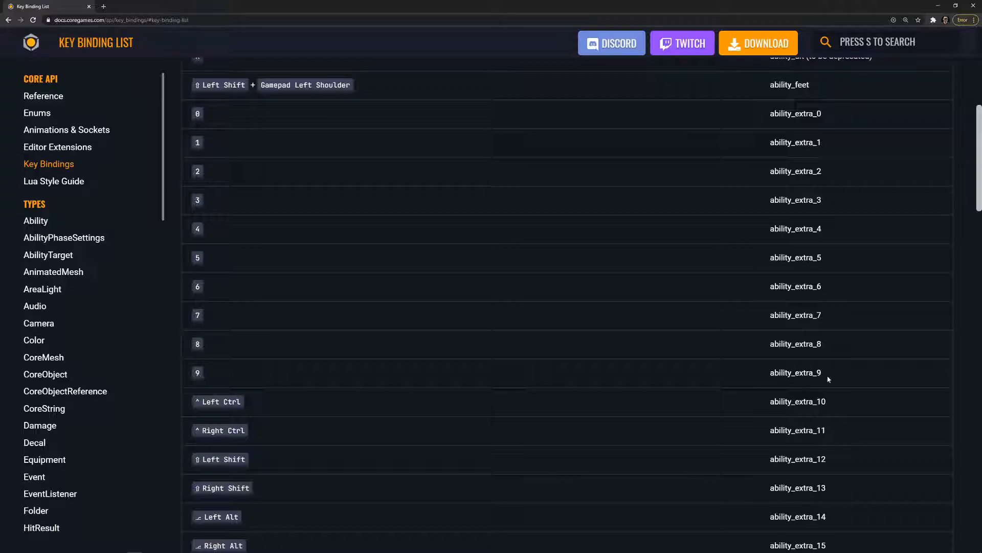
{"action": "left_click_drag", "start_coordinate": [830, 372], "coordinate": [730, 373]}
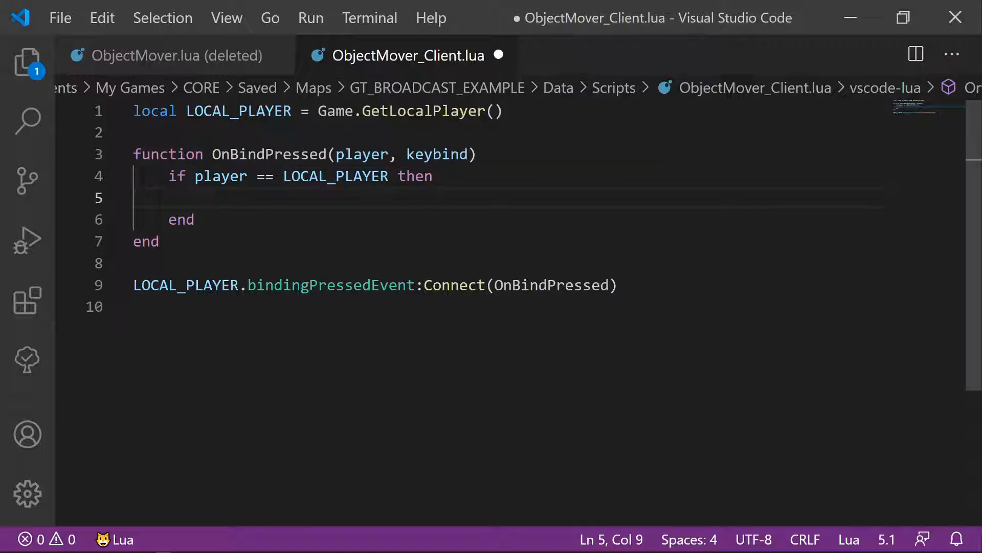
Back in Visual Studio Code, nest an if keybind == "ability_extra_9" then block with its end inside the player check
{"action": "type", "text": "if k"}
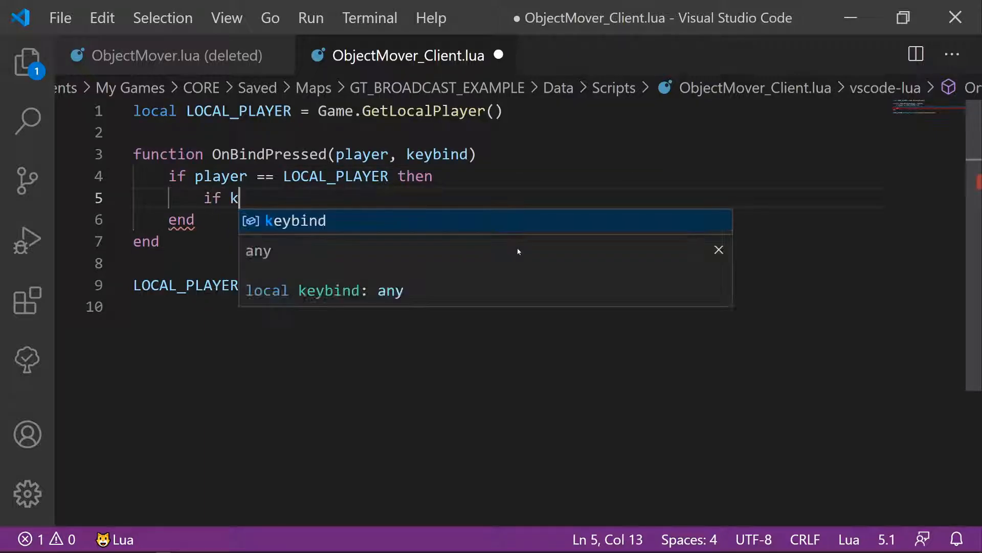
{"action": "type", "text": "eybind == \" ability_extra_9"}
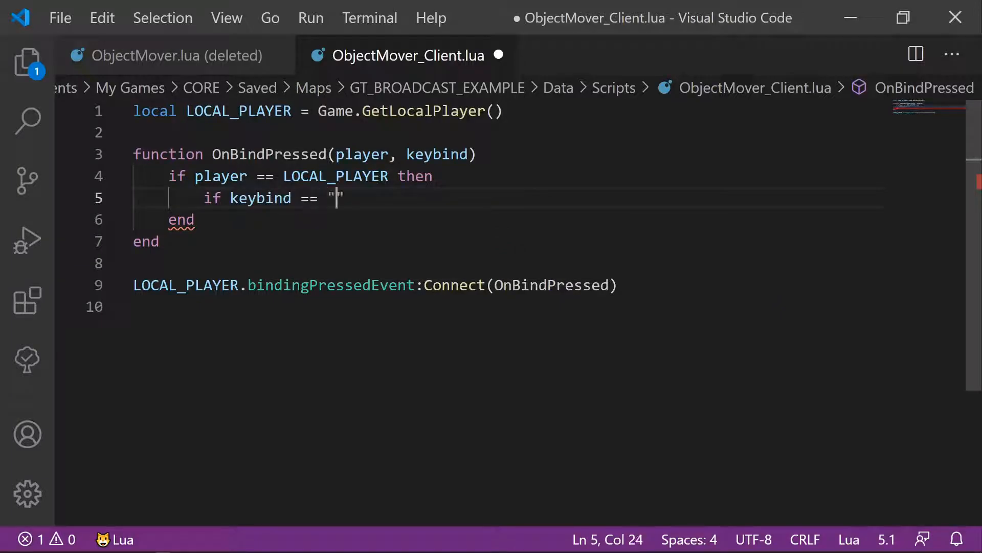
{"action": "key", "text": "ctrl+Left"}
{"action": "key", "text": "BackSpace"}
{"action": "key", "text": "End"}
{"action": "type", "text": "then"}
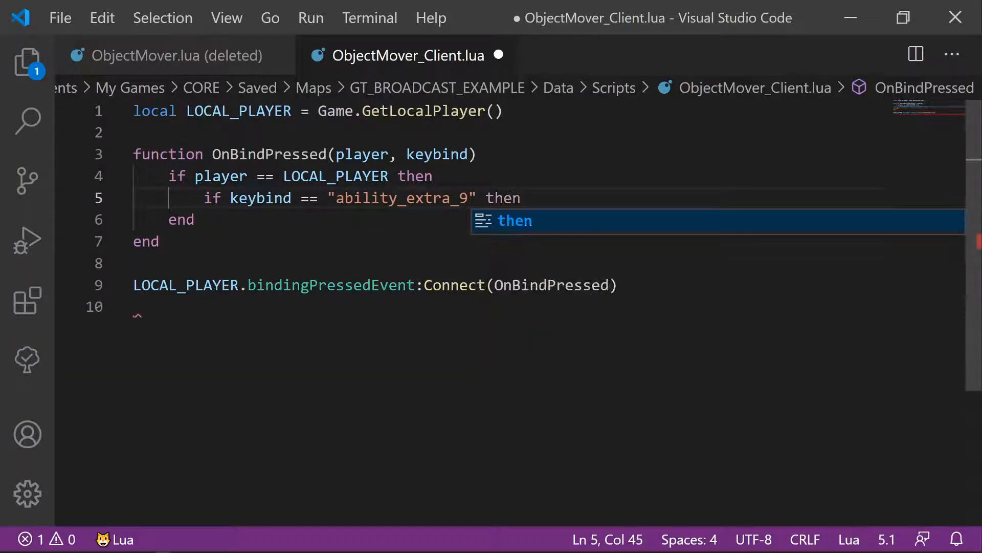
{"action": "key", "text": "Return"}
{"action": "key", "text": "Return"}
{"action": "key", "text": "Return"}
{"action": "key", "text": "BackSpace"}
{"action": "type", "text": "end"}
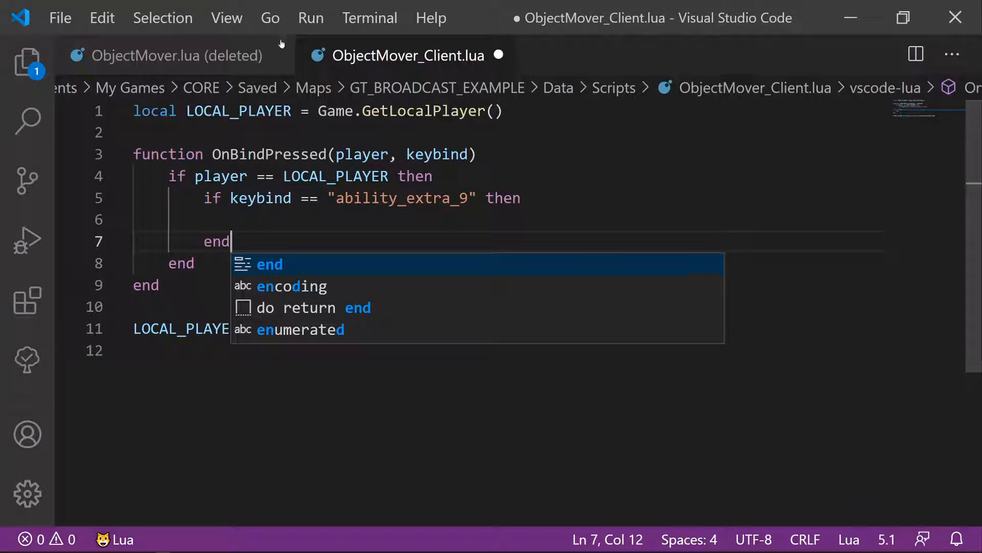
Copy the Events.Connect("MoveBall", MoveTo) line from ObjectMover.lua into the keybind block of ObjectMover_Client.lua
{"action": "left_click", "coordinate": [202, 61]}
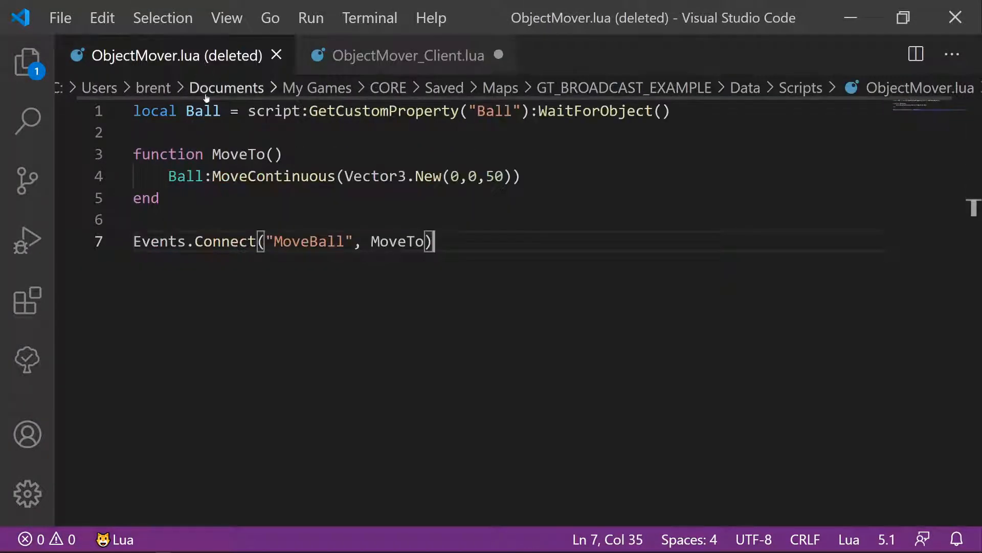
{"action": "left_click_drag", "start_coordinate": [435, 242], "coordinate": [134, 246]}
{"action": "key", "text": "ctrl+c"}
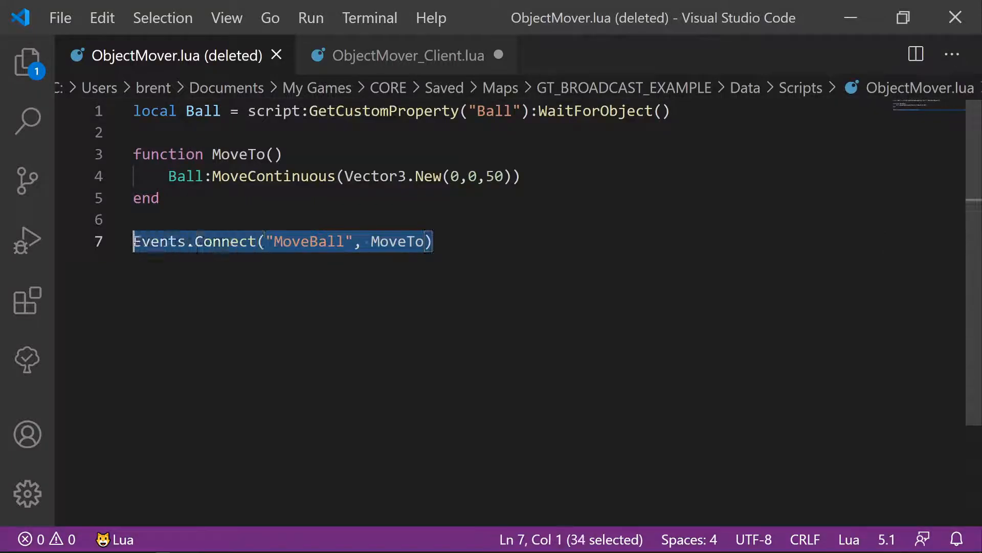
{"action": "left_click", "coordinate": [464, 63]}
{"action": "left_click", "coordinate": [238, 220]}
{"action": "key", "text": "ctrl+v"}
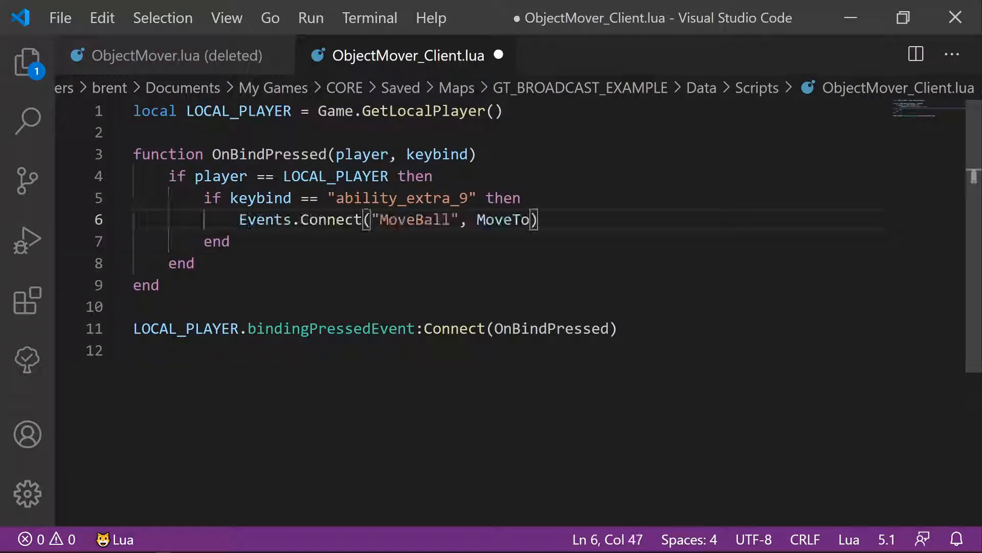
Replace Connect with BroadcastToServer in the Events call on line 6
{"action": "left_click_drag", "start_coordinate": [301, 220], "coordinate": [363, 220]}
{"action": "type", "text": "Broad"}
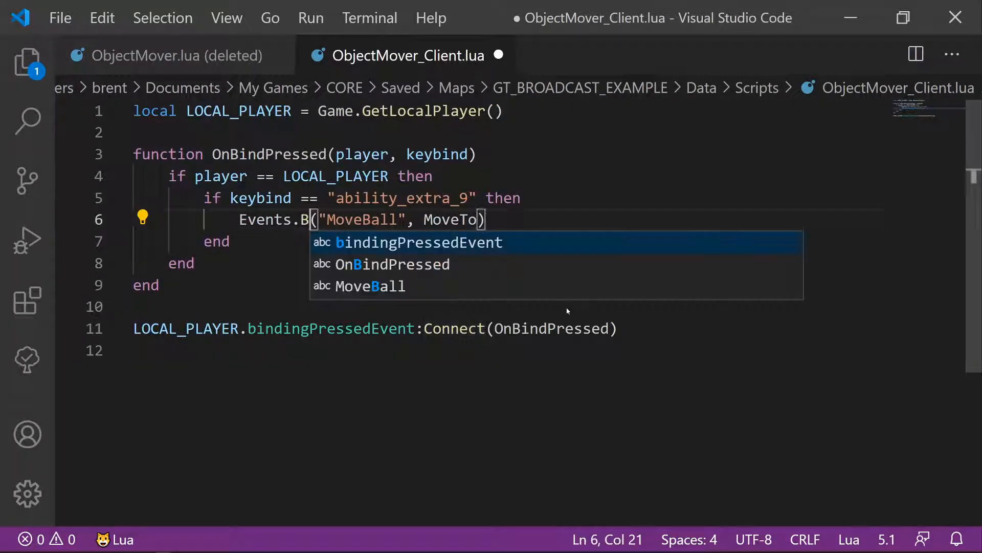
{"action": "type", "text": "castToServer"}
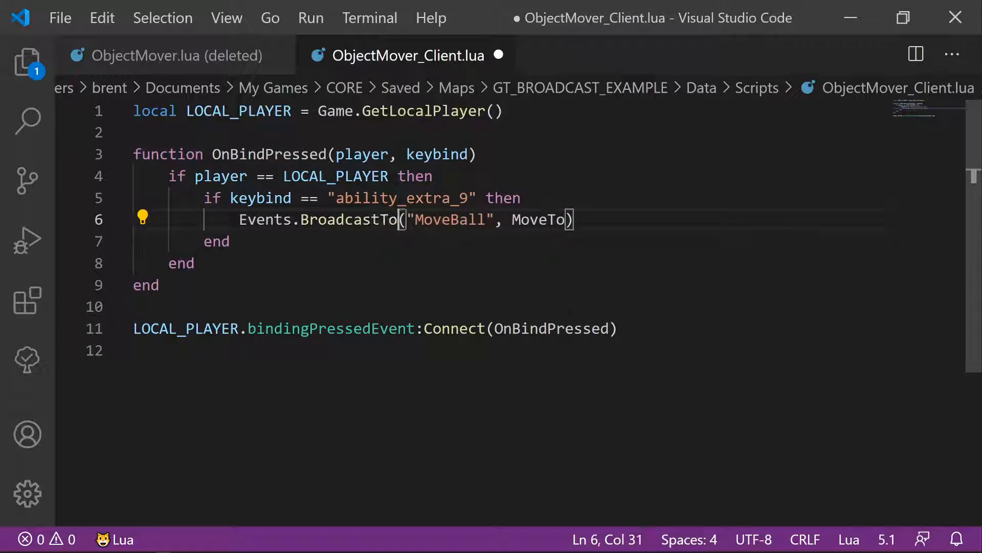
Complete the line 6 call as Events.BroadcastToServer("MoveBall") without the MoveTo argument, and save ObjectMover_Client.lua
{"action": "left_click_drag", "start_coordinate": [547, 220], "coordinate": [618, 220]}
{"action": "key", "text": "BackSpace"}
{"action": "left_click", "coordinate": [160, 285]}
{"action": "left_click", "coordinate": [618, 328]}
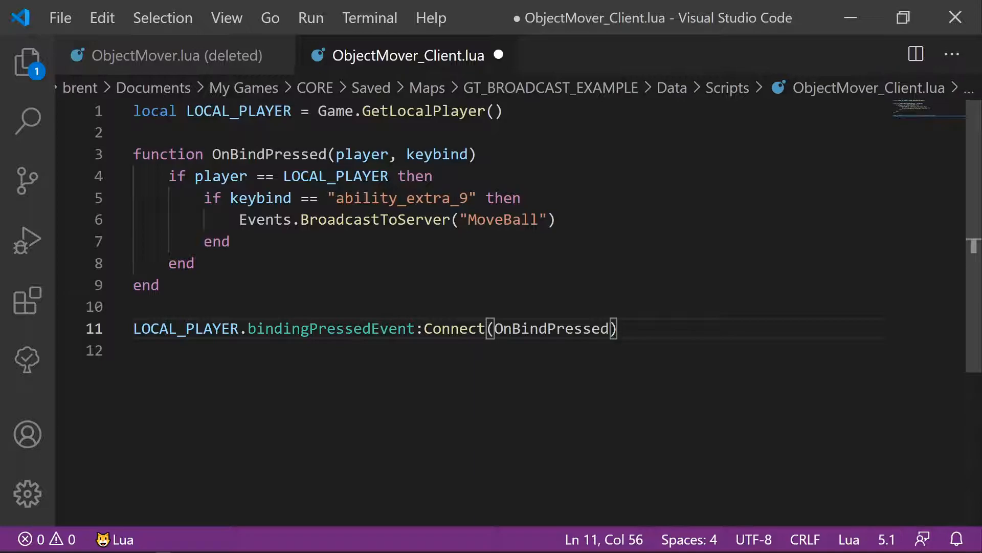
{"action": "left_click", "coordinate": [517, 307]}
{"action": "key", "text": "ctrl+s"}
{"action": "right_click", "coordinate": [513, 286]}
{"action": "left_click", "coordinate": [611, 364]}
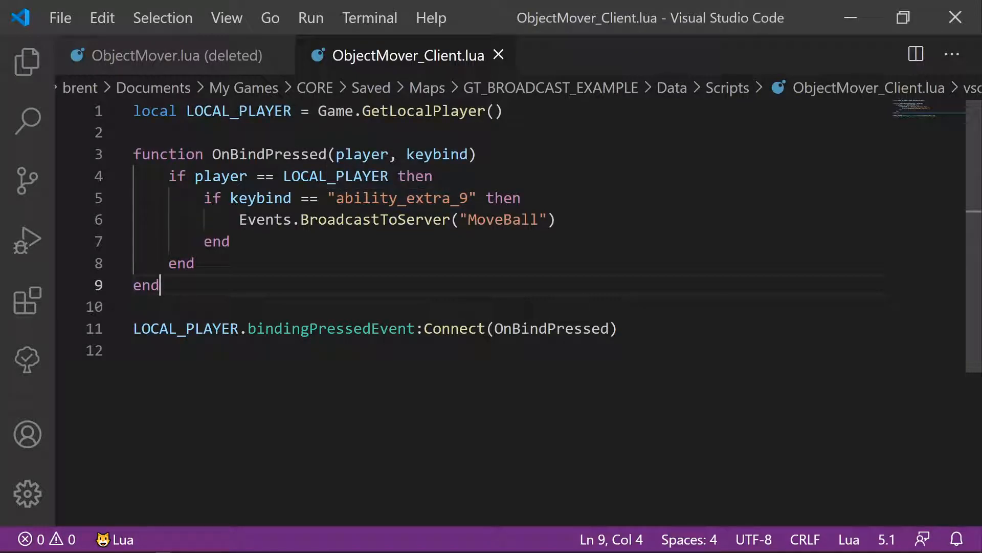
Compare the MoveBall event name in ObjectMover.lua's Connect call with the broadcast in ObjectMover_Client.lua
{"action": "left_click", "coordinate": [217, 57]}
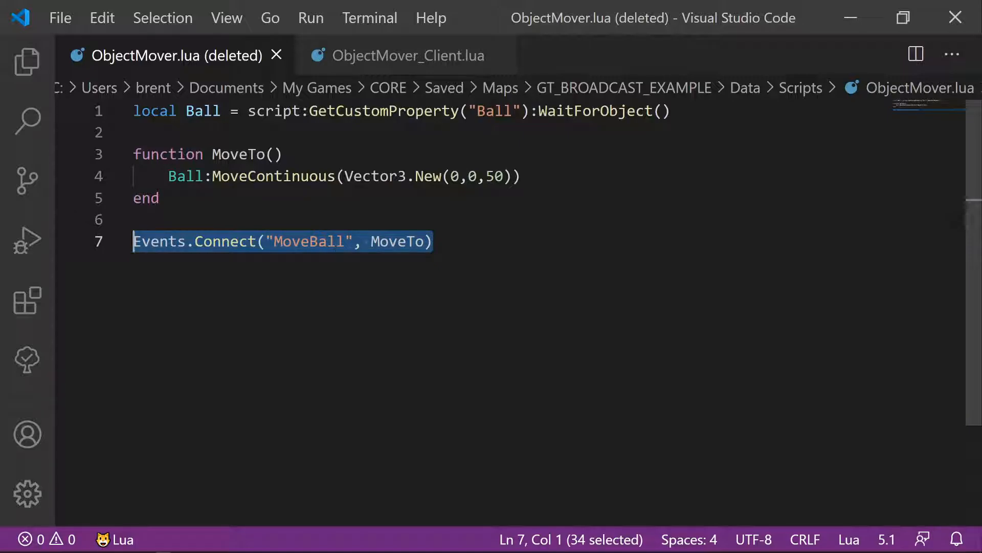
{"action": "left_click", "coordinate": [370, 241]}
{"action": "left_click_drag", "start_coordinate": [274, 241], "coordinate": [347, 240]}
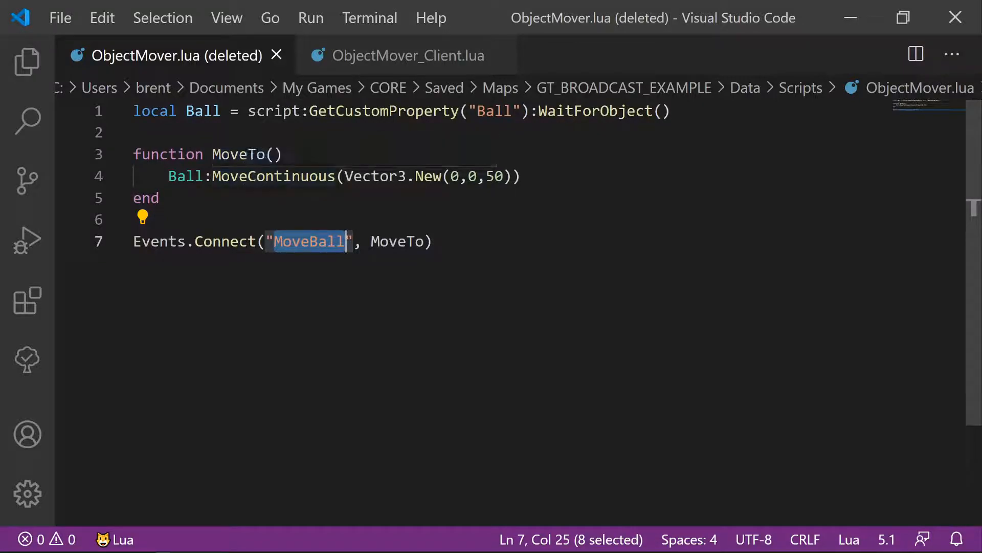
{"action": "left_click", "coordinate": [416, 56]}
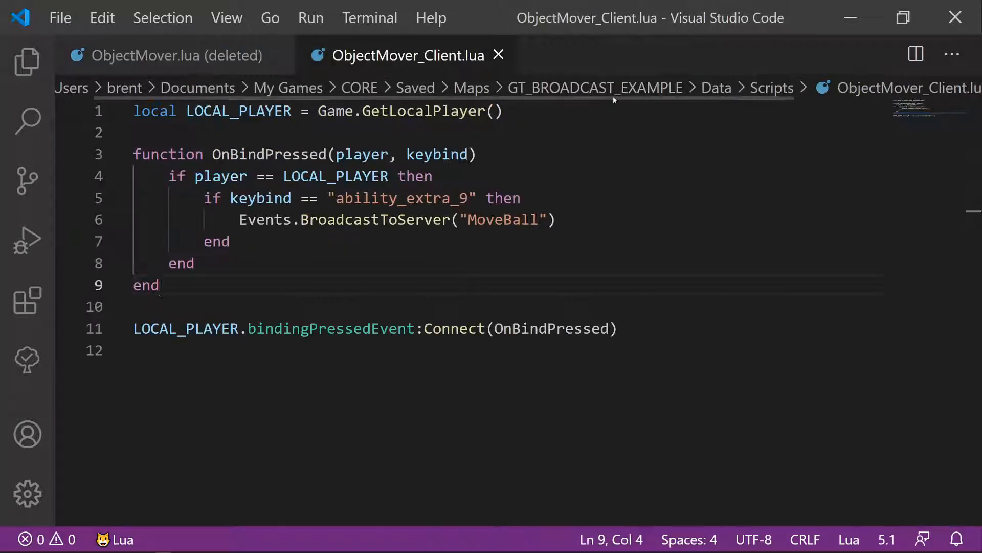
Switch to Core, preview the game and test the MoveBall broadcast with the character near the ball, then stop the preview
{"action": "left_click", "coordinate": [866, 23]}
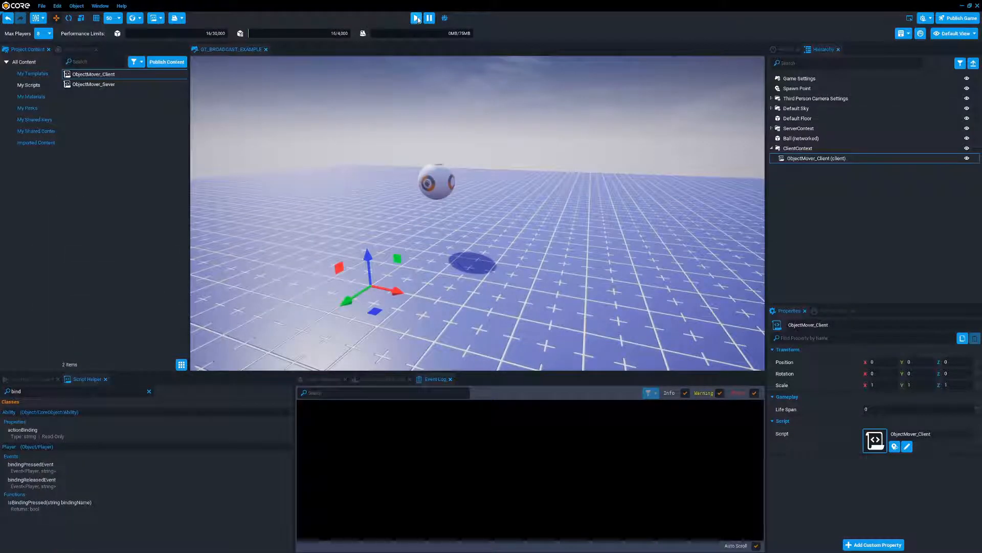
{"action": "left_click", "coordinate": [416, 18]}
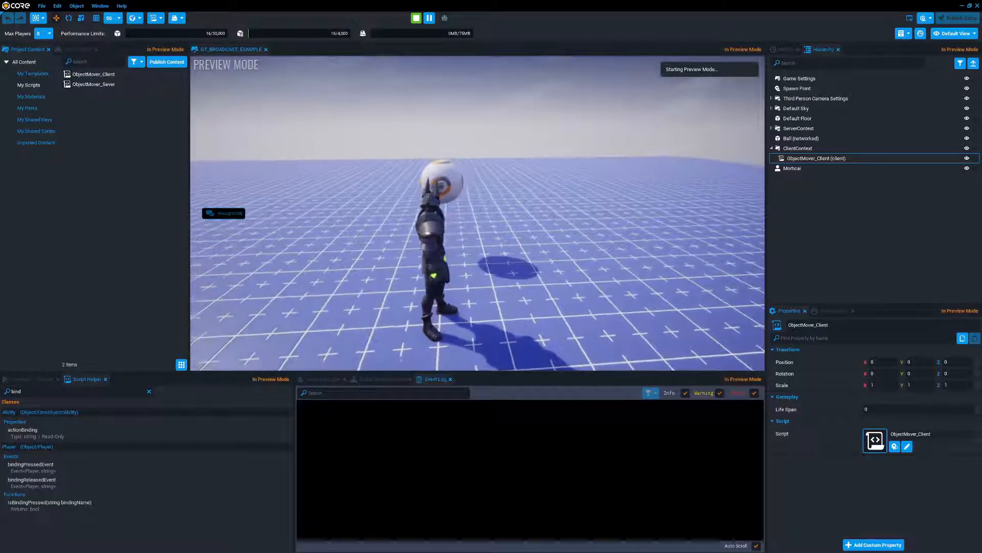
{"action": "key", "text": "w"}
{"action": "key", "text": "space"}
{"action": "key", "text": "space"}
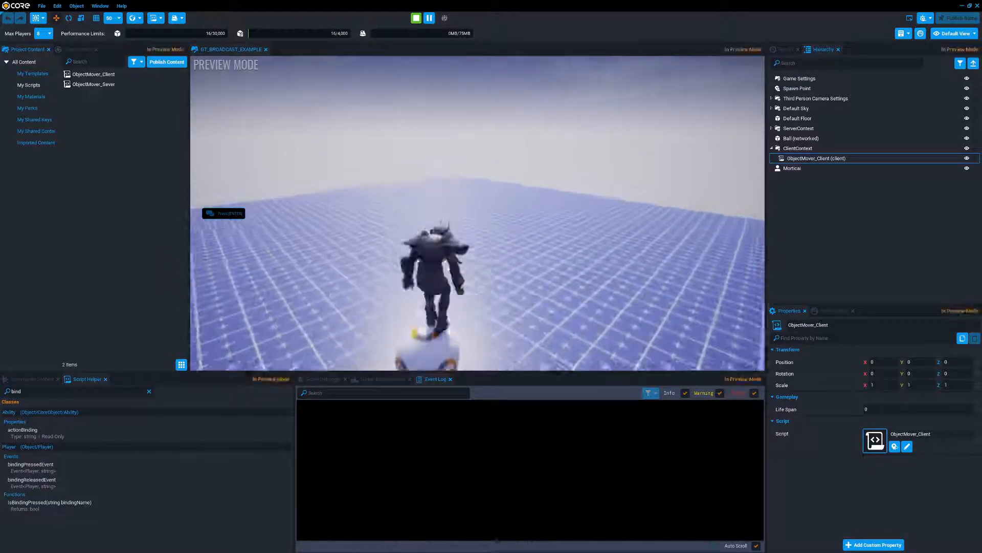
{"action": "key", "text": "space"}
{"action": "key", "text": "w"}
{"action": "key", "text": "space"}
{"action": "key", "text": "w"}
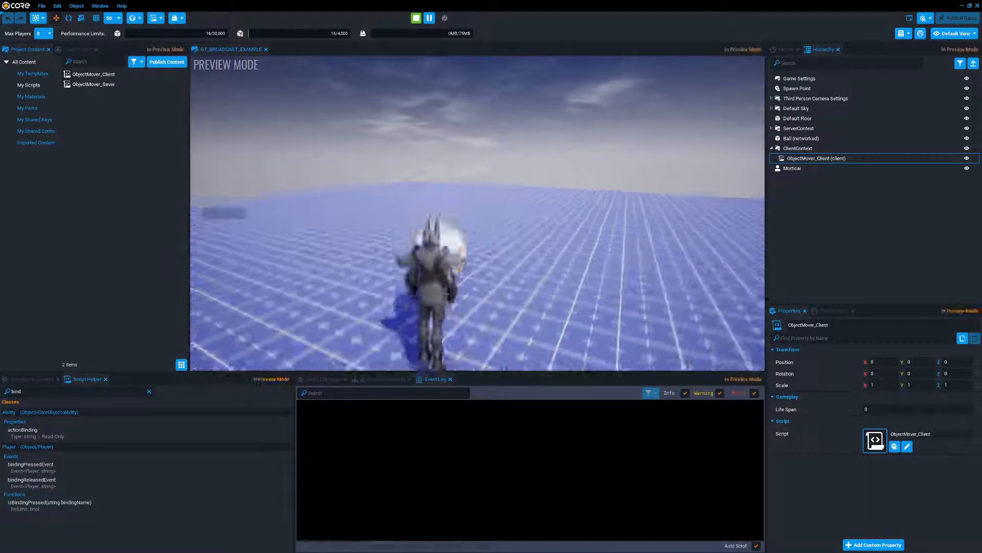
{"action": "key", "text": "space"}
{"action": "key", "text": "w"}
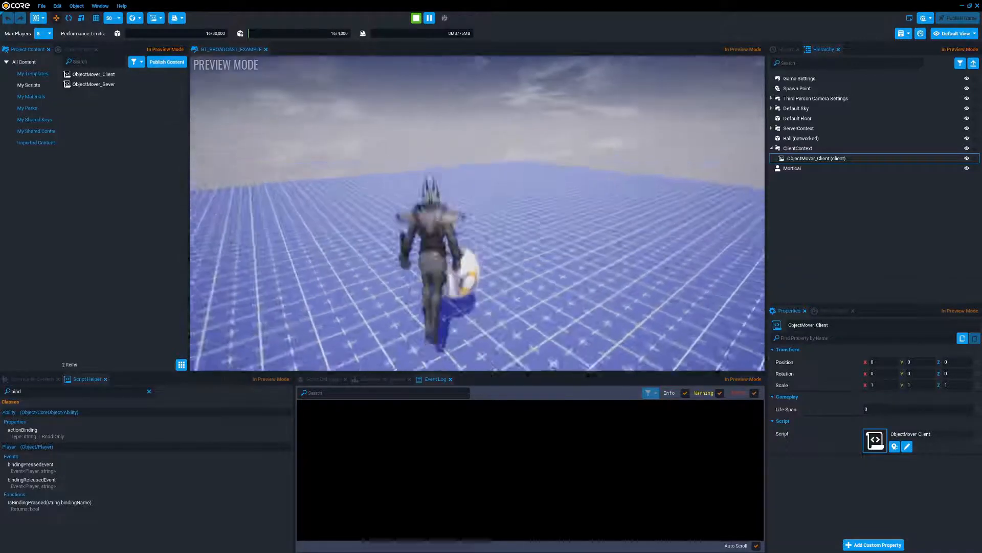
{"action": "key", "text": "space"}
{"action": "key", "text": "w"}
{"action": "key", "text": "space"}
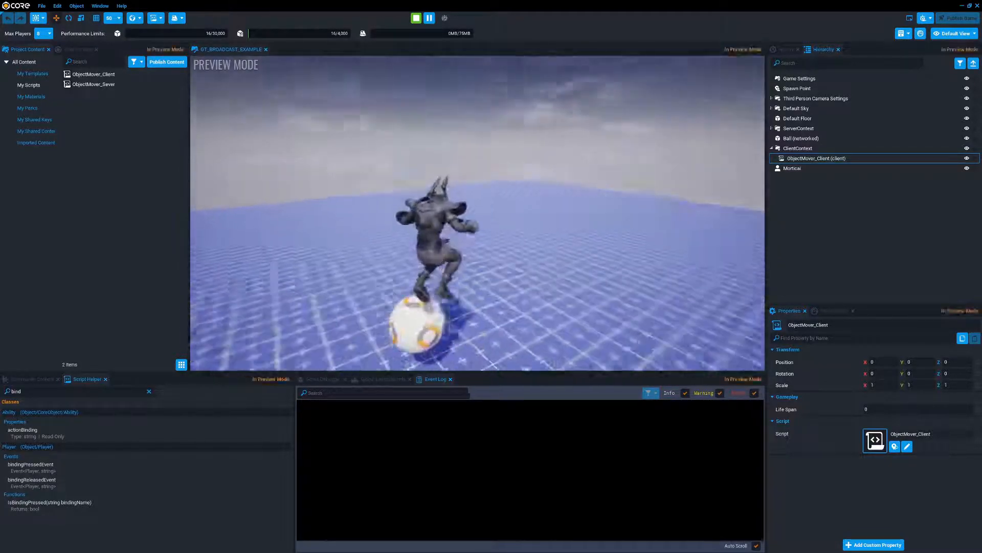
{"action": "key", "text": "w"}
{"action": "key", "text": "space"}
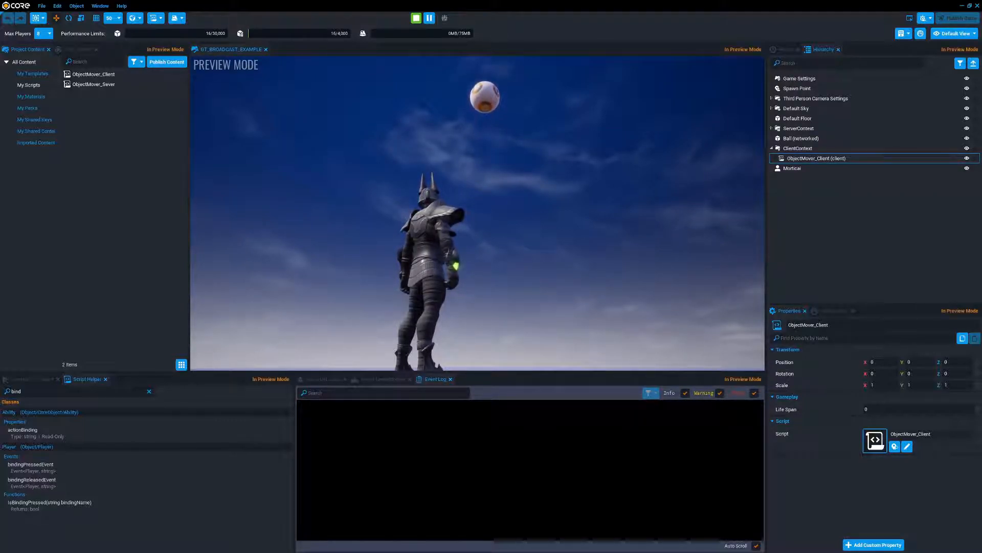
{"action": "key", "text": "Escape"}
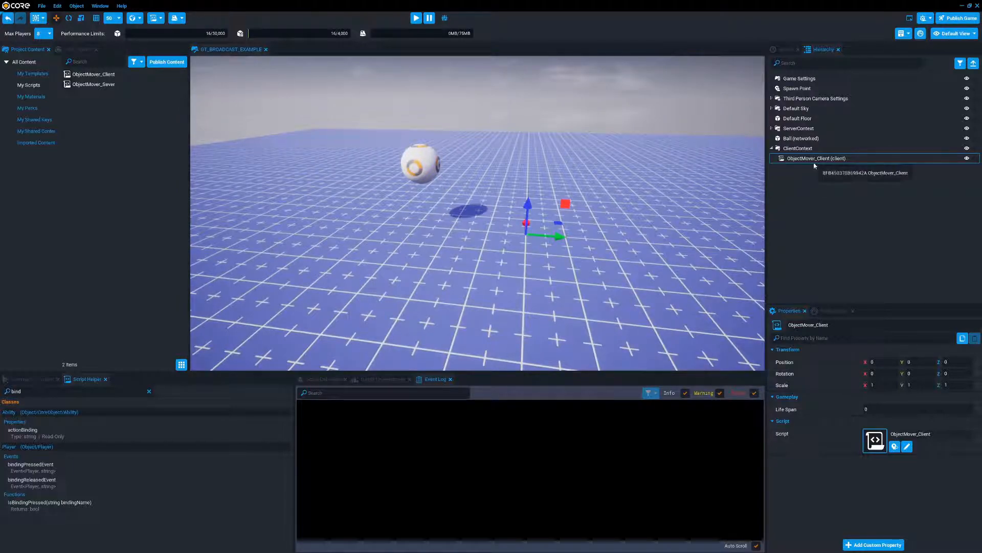
Open the ObjectMover script under ServerContext in Visual Studio Code and close the deleted ObjectMover.lua
{"action": "left_click", "coordinate": [772, 129]}
{"action": "left_click", "coordinate": [795, 140]}
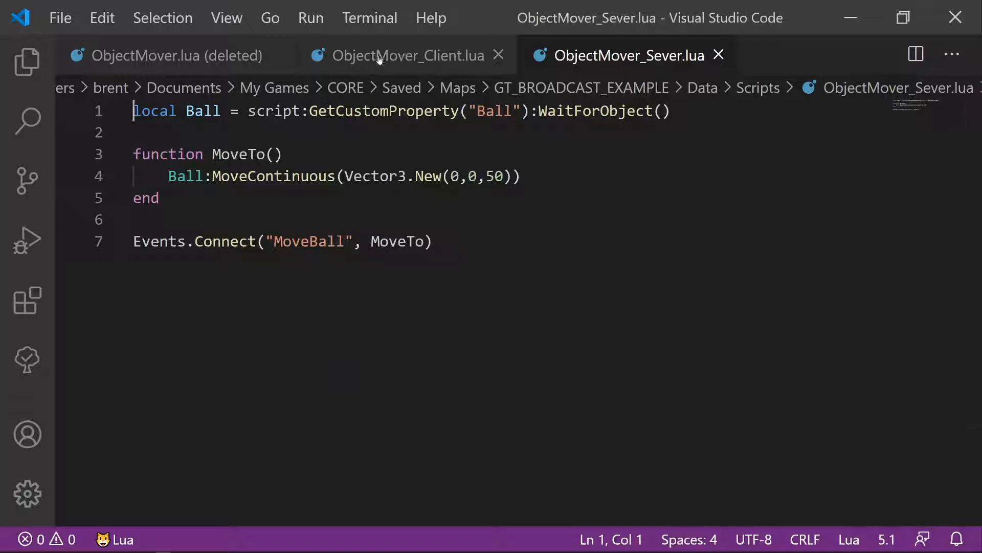
{"action": "left_click", "coordinate": [274, 56]}
{"action": "left_click", "coordinate": [277, 55]}
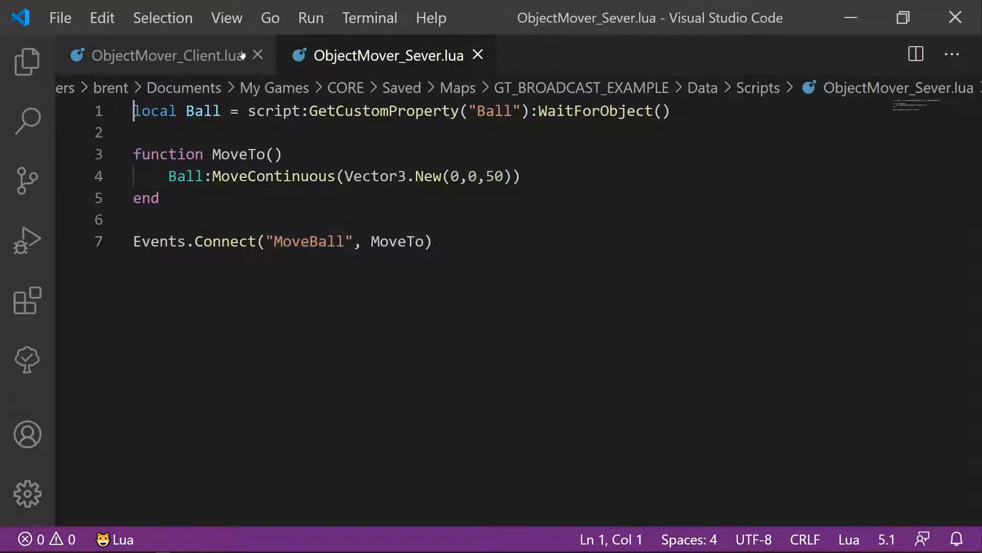
Split the editor so that ObjectMover_Client.lua and ObjectMover_Sever.lua are side by side
{"action": "left_click", "coordinate": [169, 55]}
{"action": "left_click_drag", "start_coordinate": [339, 55], "coordinate": [780, 109]}
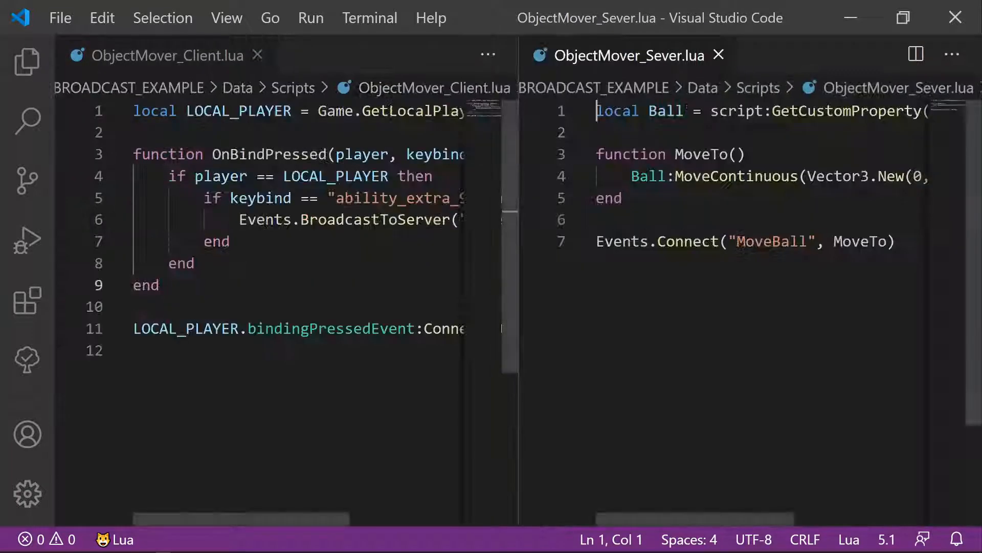
{"action": "left_click", "coordinate": [891, 241]}
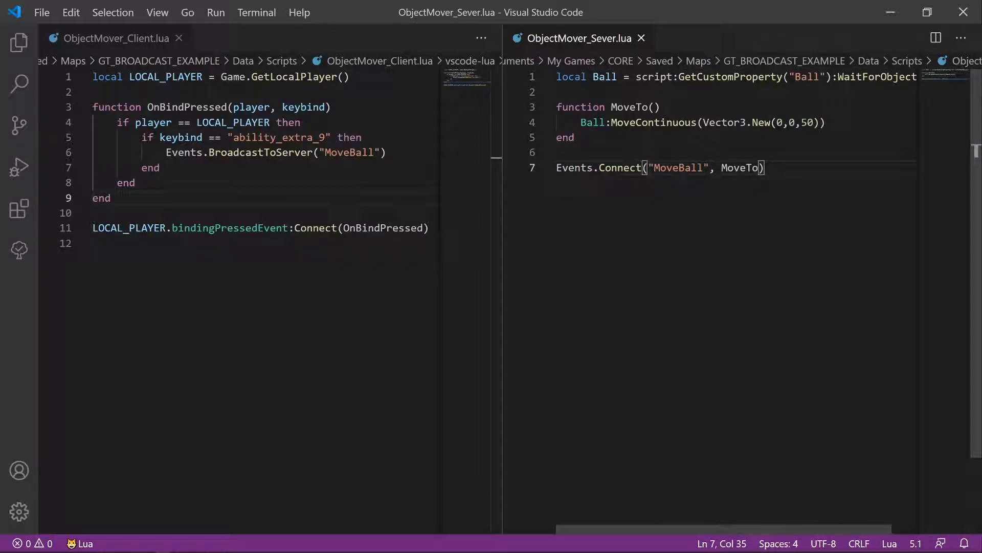
Change Events.Connect to Events.ConnectForPlayer for the MoveBall event in ObjectMover_Sever.lua
{"action": "left_click_drag", "start_coordinate": [654, 168], "coordinate": [710, 167]}
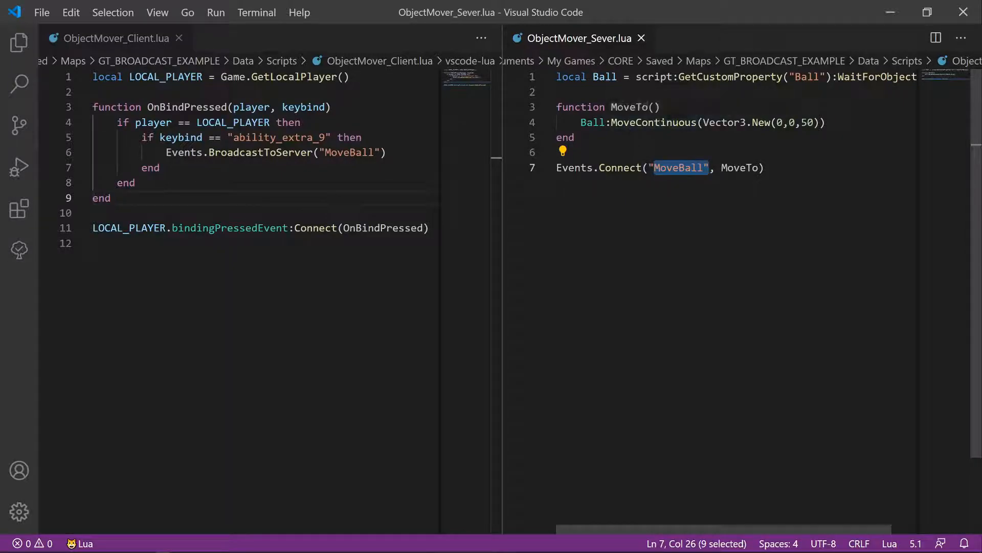
{"action": "left_click", "coordinate": [765, 168]}
{"action": "left_click", "coordinate": [643, 168]}
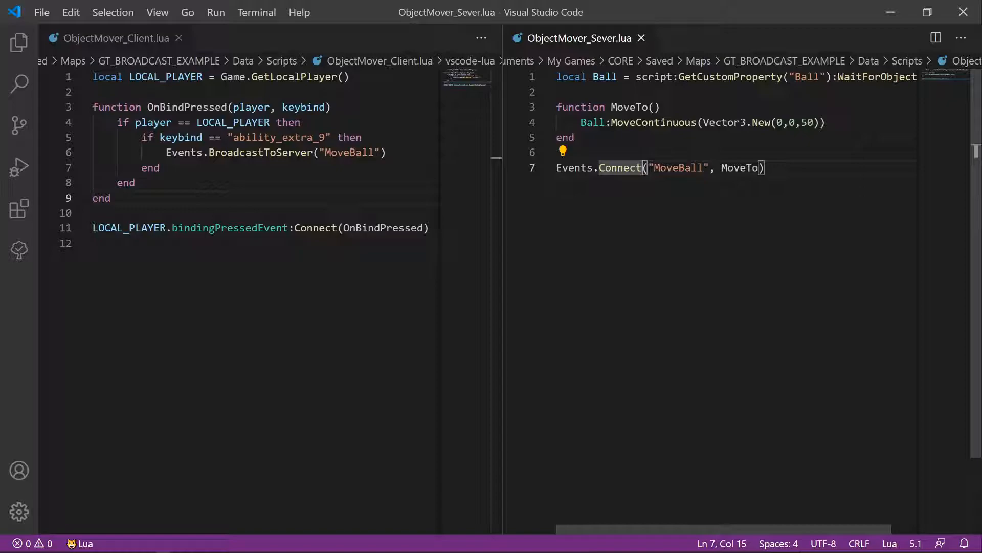
{"action": "type", "text": "ForPlayer"}
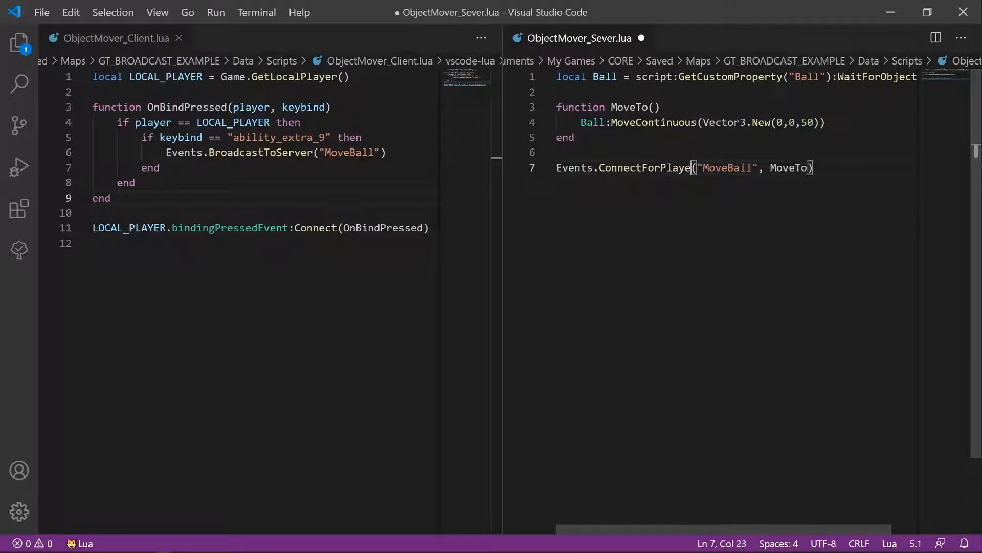
{"action": "key", "text": "End"}
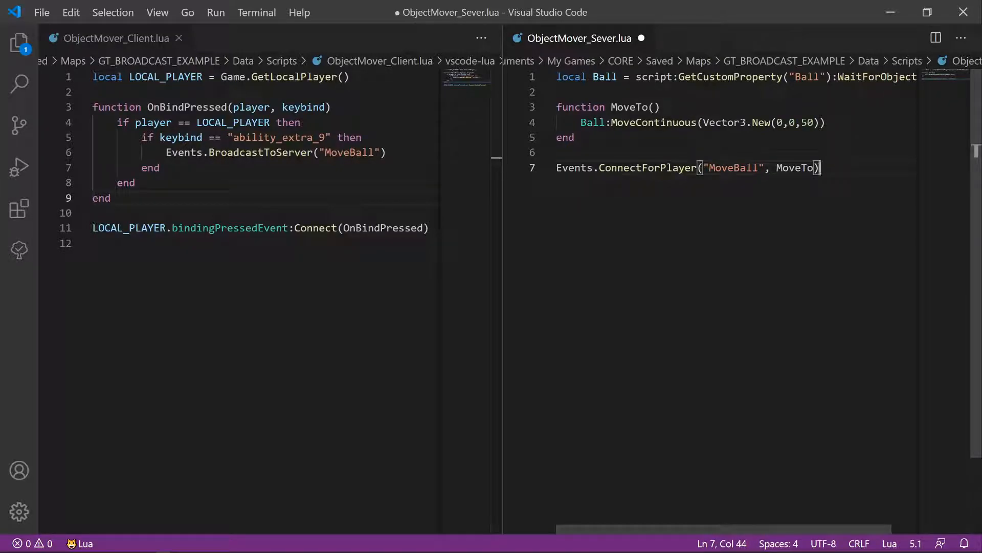
Add a player parameter to the MoveTo function in ObjectMover_Sever.lua
{"action": "left_click", "coordinate": [654, 107]}
{"action": "type", "text": "player"}
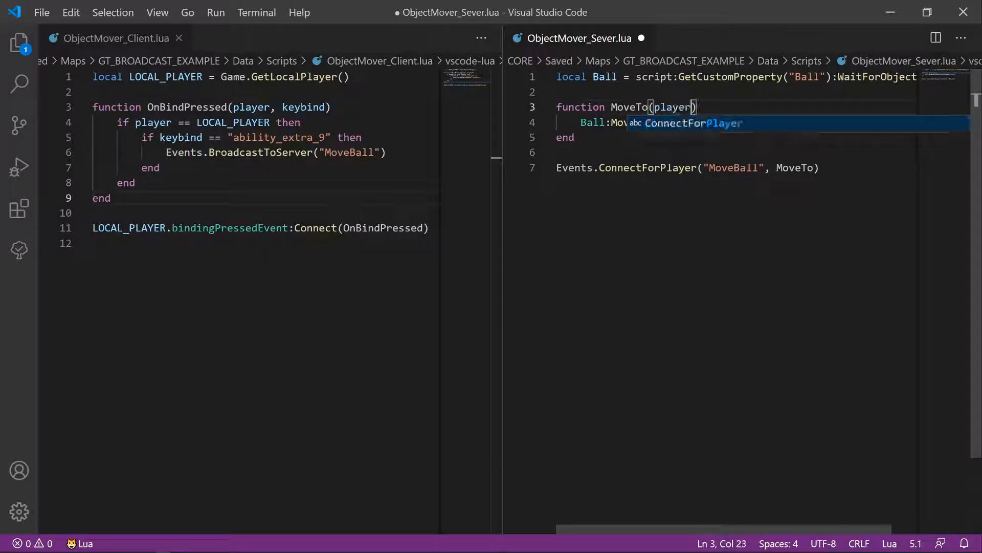
{"action": "left_click", "coordinate": [820, 168]}
Add player:Die() below the MoveContinuous line in MoveTo and save ObjectMover_Sever.lua
{"action": "left_click", "coordinate": [826, 123]}
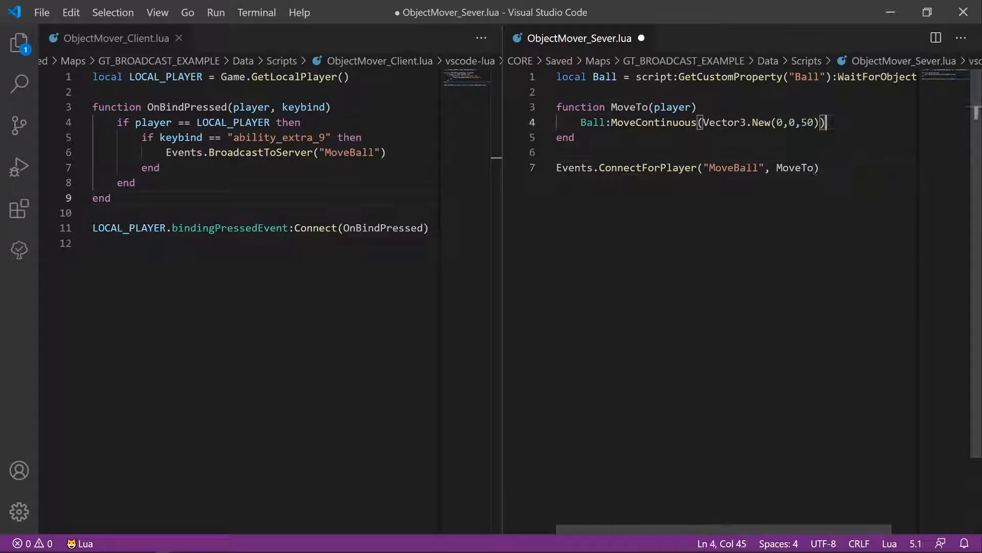
{"action": "key", "text": "Return"}
{"action": "type", "text": "player:Die(("}
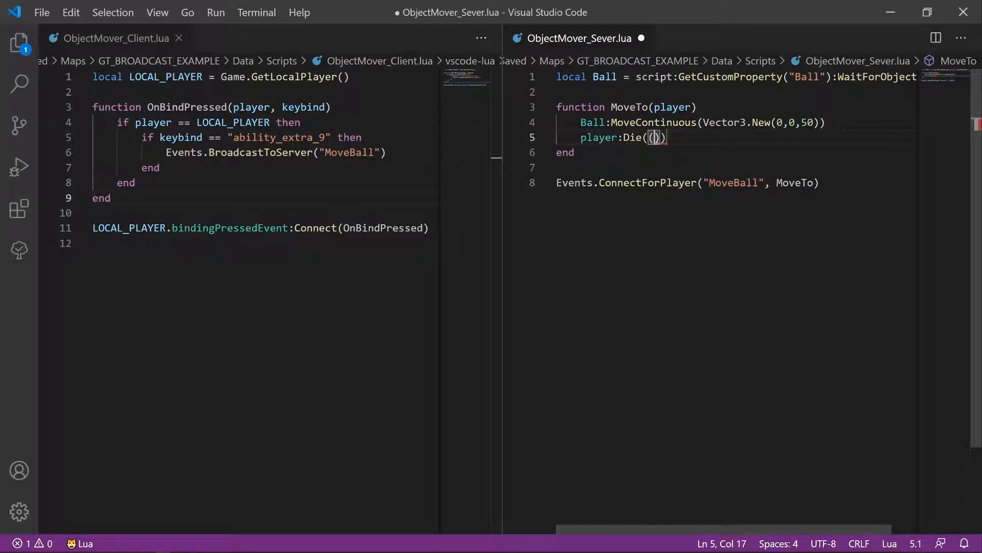
{"action": "key", "text": "BackSpace"}
{"action": "left_click", "coordinate": [822, 183]}
{"action": "key", "text": "ctrl+s"}
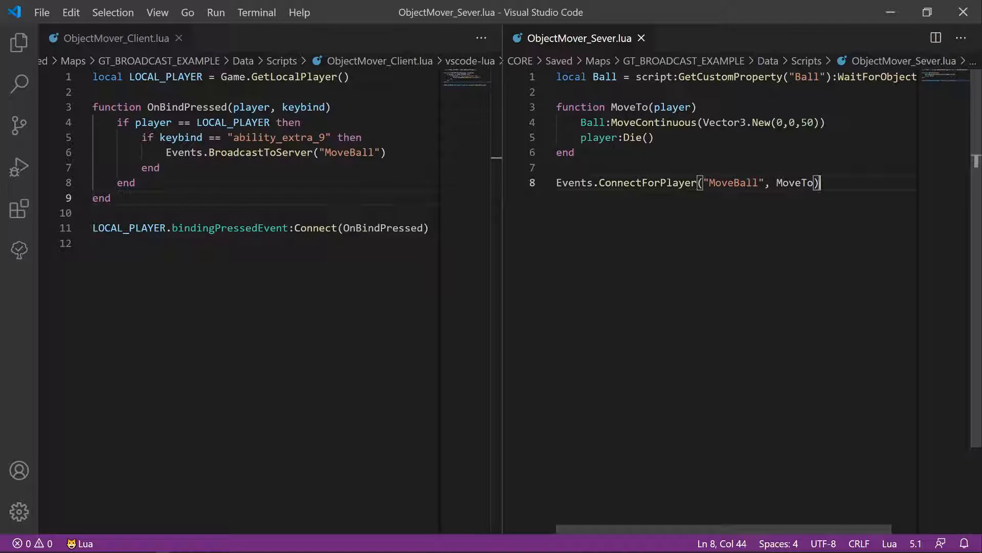
Switch to Core, preview the game to test the ball movement and player death, and stop the preview
{"action": "left_click", "coordinate": [891, 12]}
{"action": "left_click", "coordinate": [416, 18]}
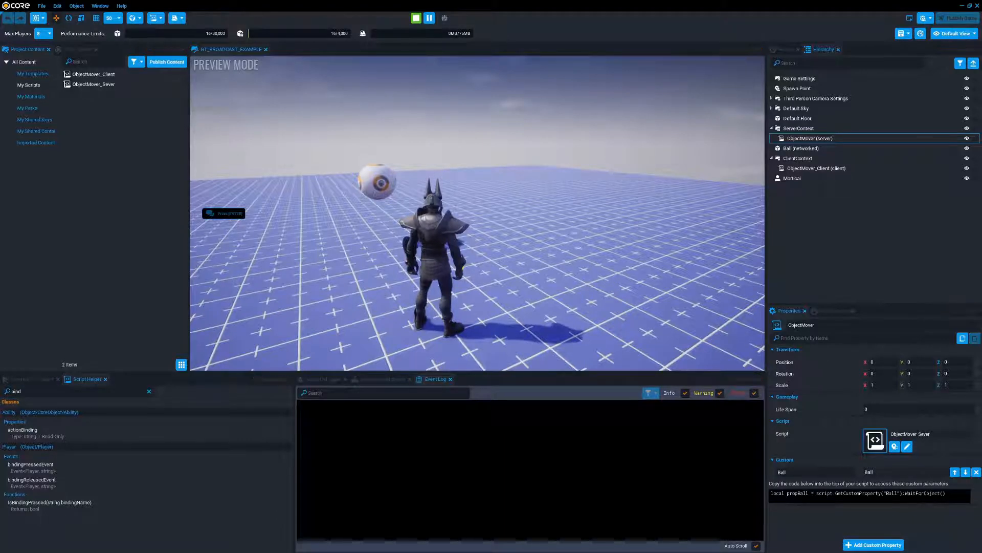
{"action": "key", "text": "f"}
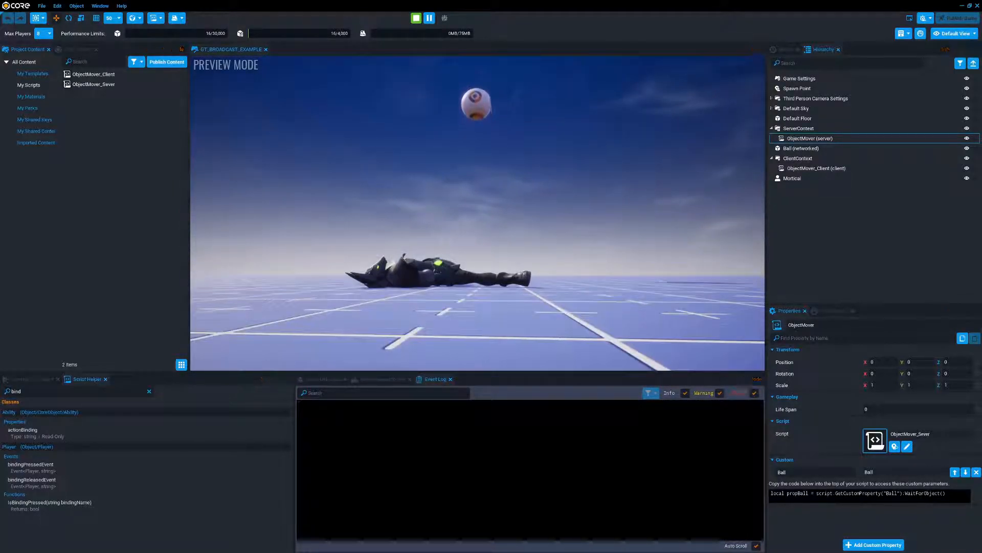
{"action": "key", "text": "Escape"}
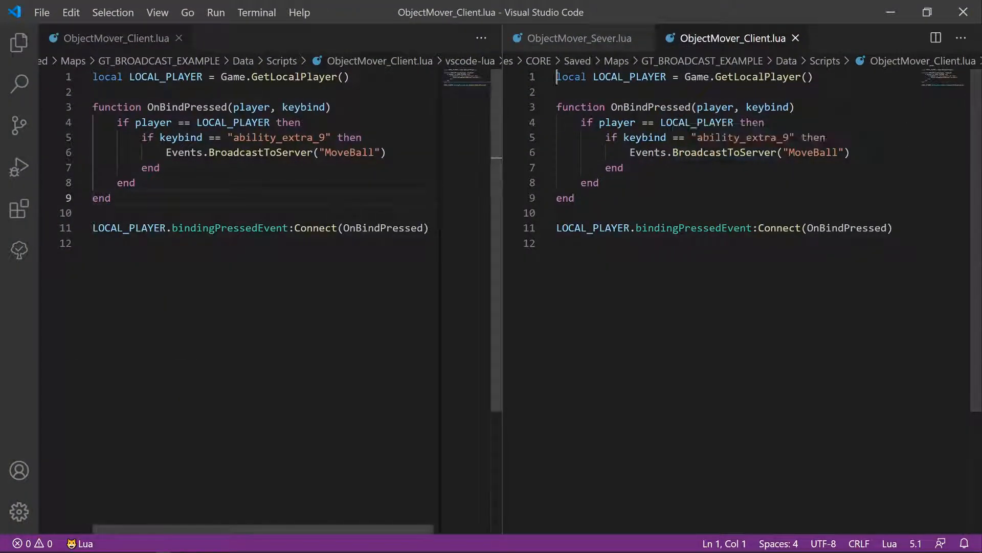
Back in Visual Studio Code, close the duplicate ObjectMover_Client.lua beside the server script and widen the client script's editor
{"action": "left_click", "coordinate": [795, 38]}
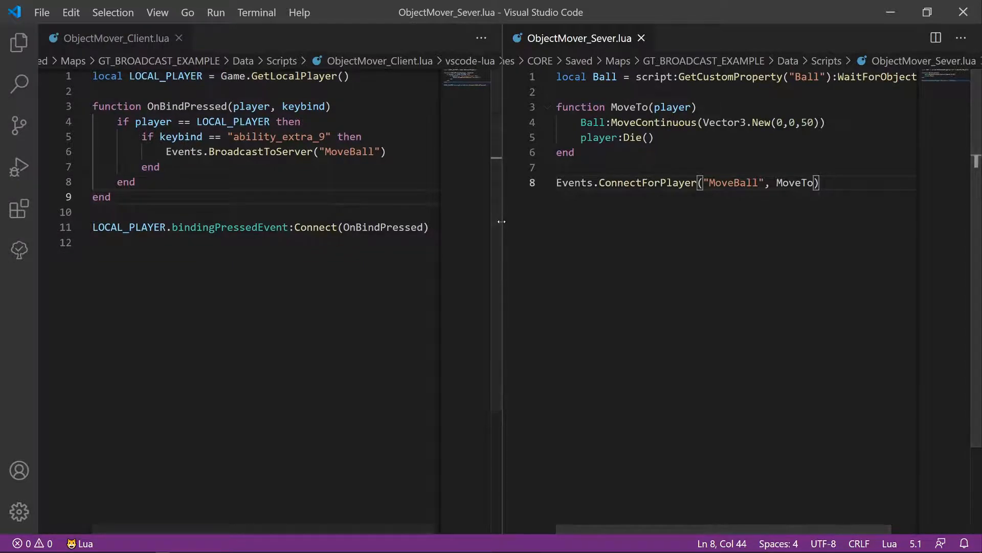
{"action": "left_click_drag", "start_coordinate": [502, 222], "coordinate": [597, 223]}
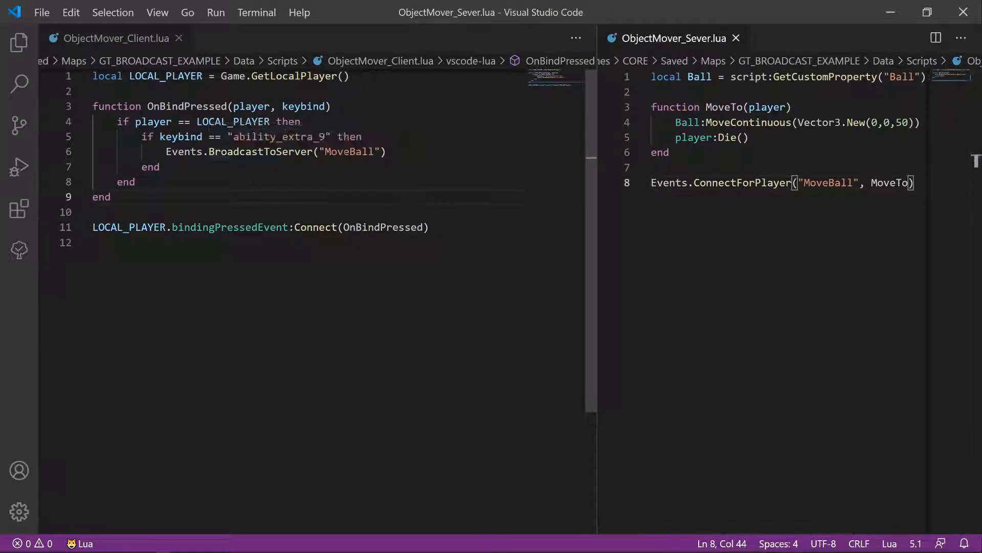
{"action": "left_click", "coordinate": [381, 152]}
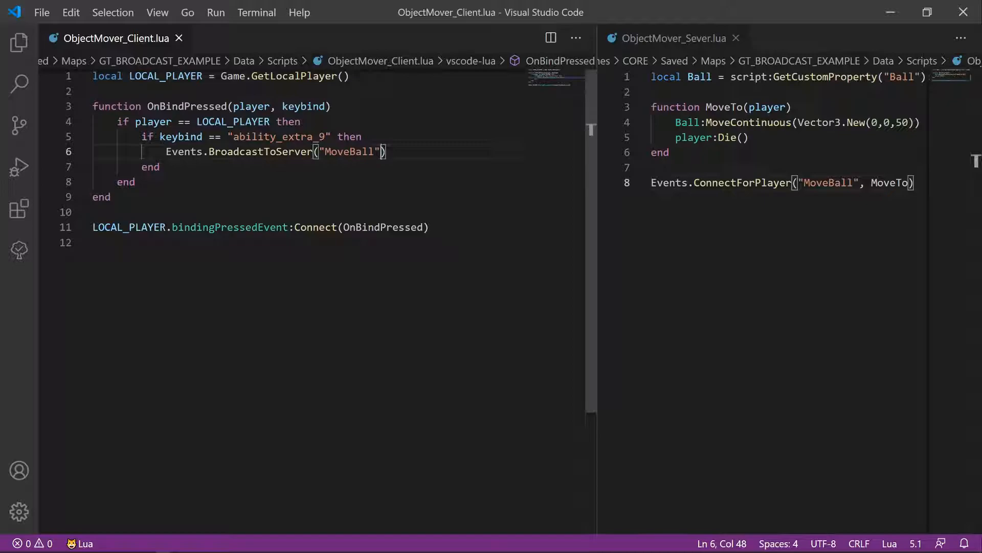
{"action": "left_click_drag", "start_coordinate": [597, 225], "coordinate": [553, 232]}
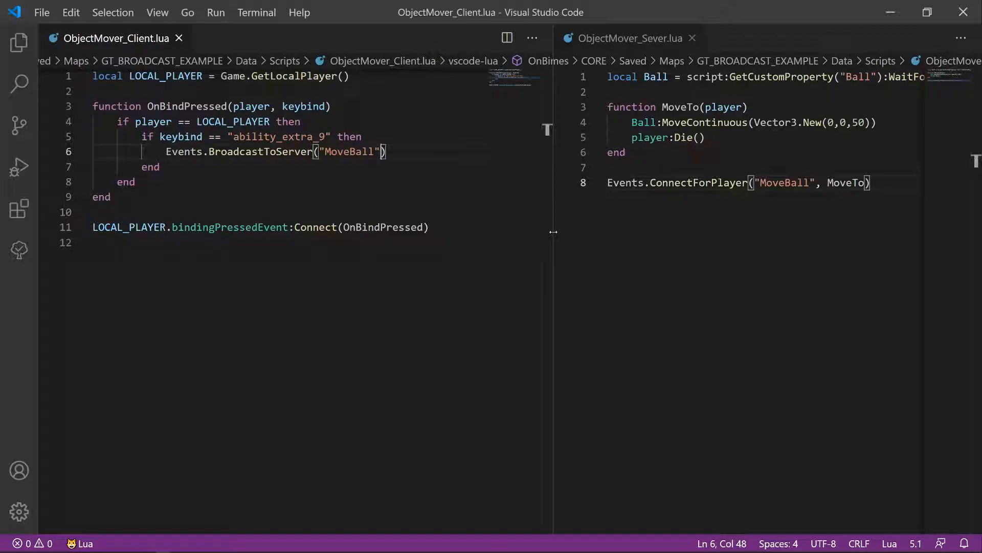
Duplicate the ability_extra_9 if block directly below itself and set the copy's keybind to "ability_extra_8"
{"action": "left_click_drag", "start_coordinate": [160, 166], "coordinate": [136, 137]}
{"action": "key", "text": "shift+Right"}
{"action": "key", "text": "ctrl+c"}
{"action": "key", "text": "Right"}
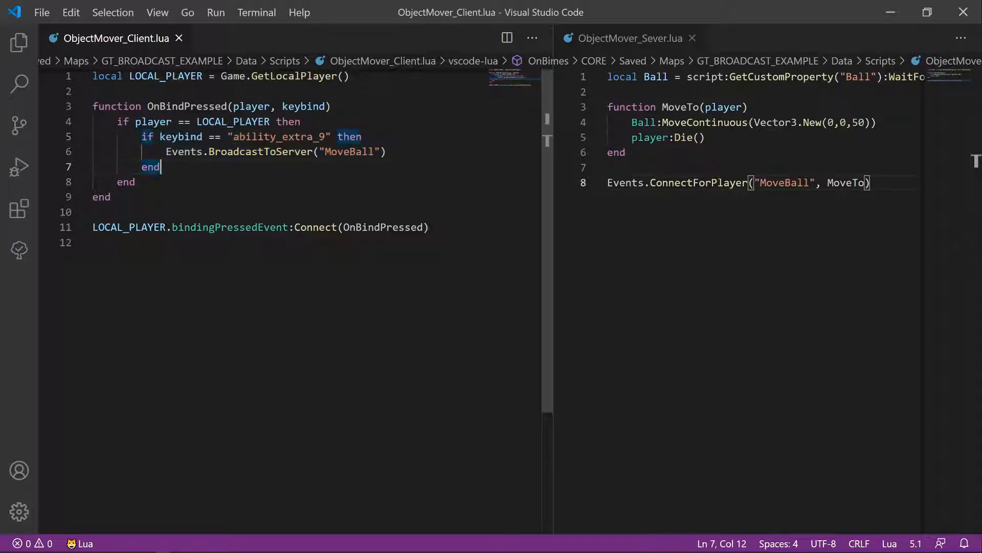
{"action": "key", "text": "Return"}
{"action": "key", "text": "ctrl+v"}
{"action": "left_click_drag", "start_coordinate": [319, 182], "coordinate": [327, 182]}
{"action": "type", "text": "8"}
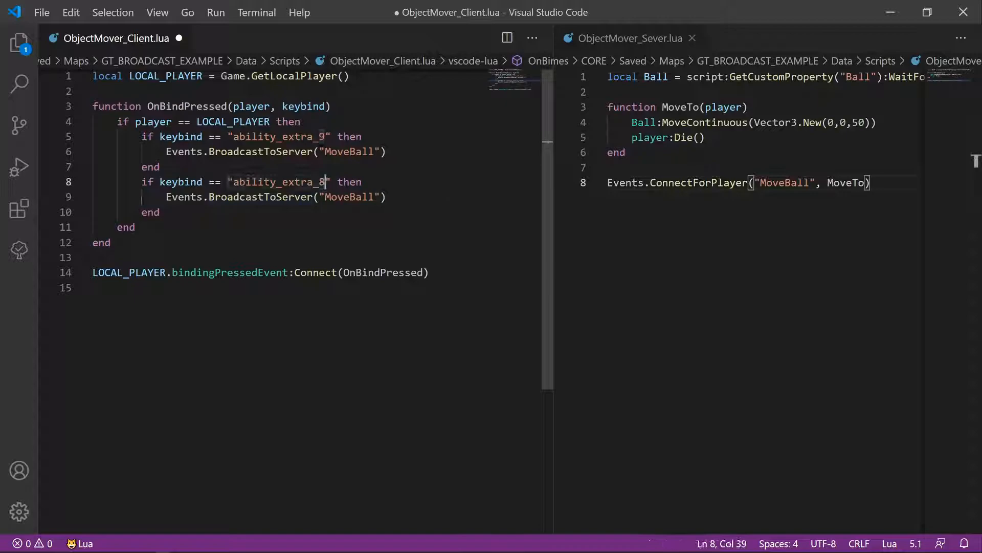
{"action": "key", "text": "Down"}
{"action": "key", "text": "Down"}
{"action": "key", "text": "Down"}
{"action": "key", "text": "Down"}
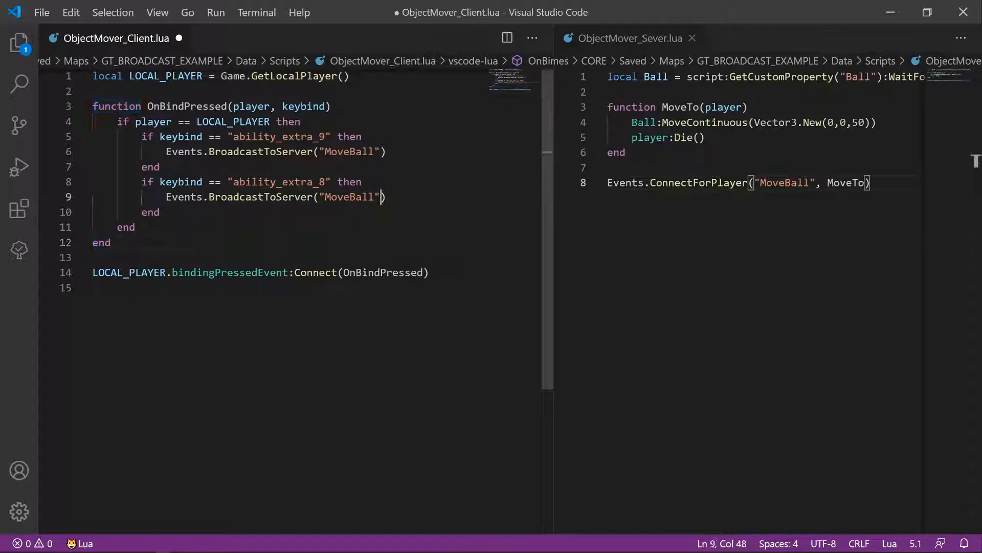
Add -50 as a second argument to the MoveBall broadcast in the ability_extra_8 block
{"action": "key", "text": "Up"}
{"action": "key", "text": "Up"}
{"action": "key", "text": "Up"}
{"action": "key", "text": "End"}
{"action": "key", "text": "Left"}
{"action": "type", "text": ", "}
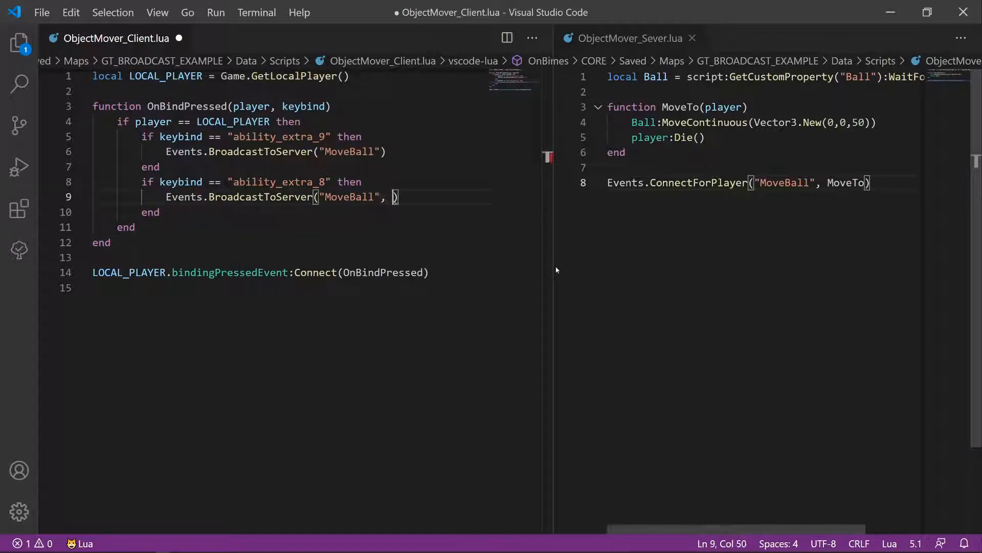
{"action": "type", "text": "-50"}
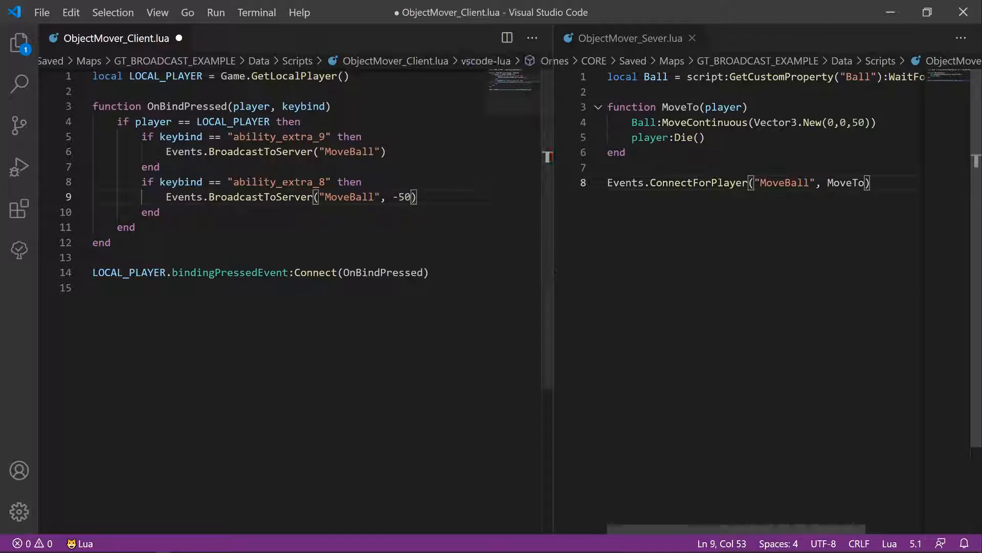
Add 50 as a second argument to the MoveBall broadcast in the ability_extra_9 block
{"action": "key", "text": "Up"}
{"action": "key", "text": "Up"}
{"action": "key", "text": "Up"}
{"action": "key", "text": "Left"}
{"action": "type", "text": ", 50"}
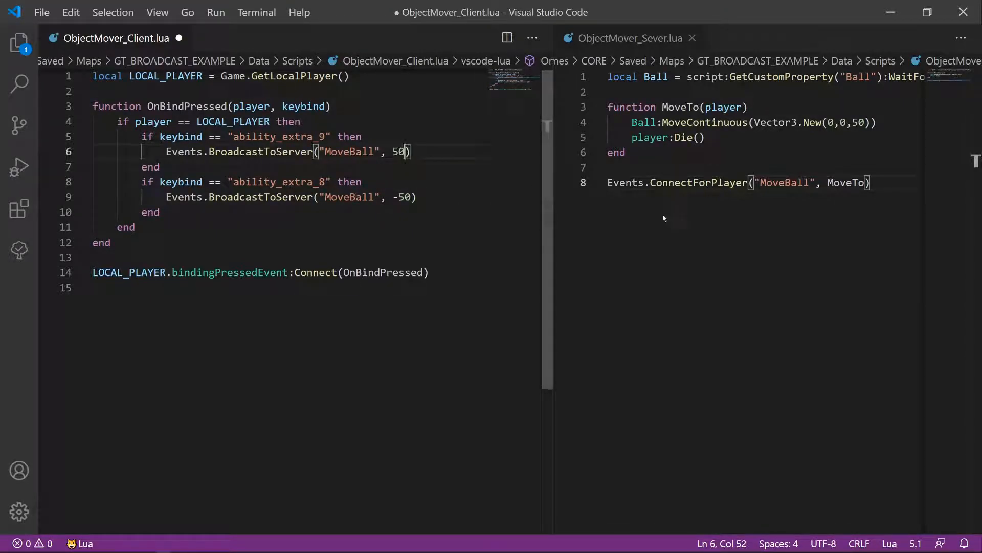
In ObjectMover_Sever.lua, add an int parameter to MoveTo after player and use int as the Z value in the MoveContinuous vector
{"action": "left_click", "coordinate": [746, 106]}
{"action": "type", "text": ", "}
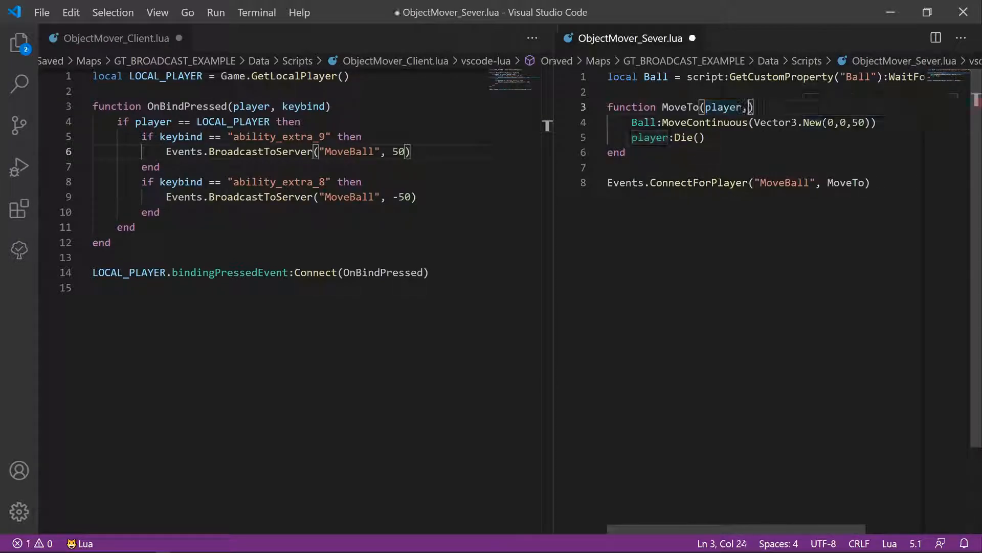
{"action": "type", "text": "int"}
{"action": "key", "text": "ctrl+End"}
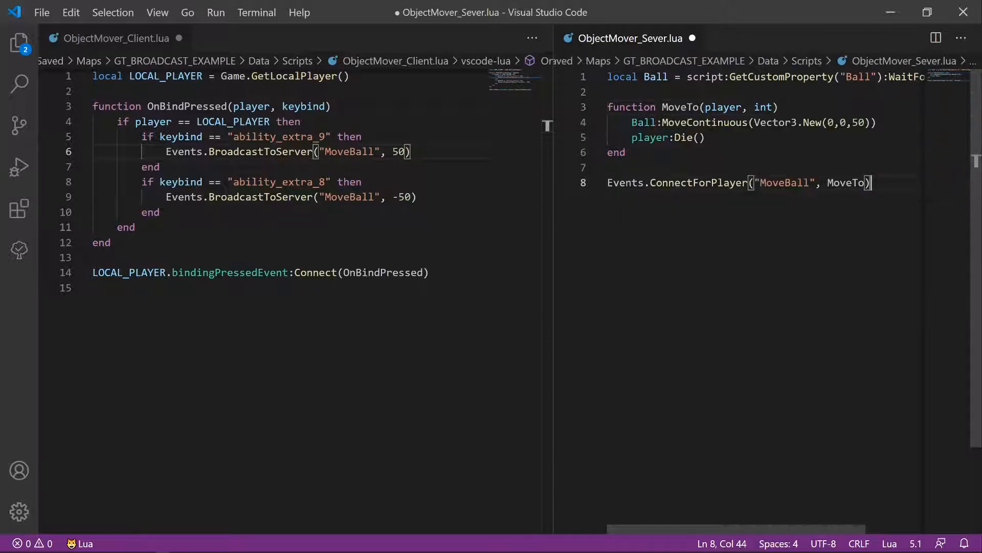
{"action": "double_click", "coordinate": [859, 123]}
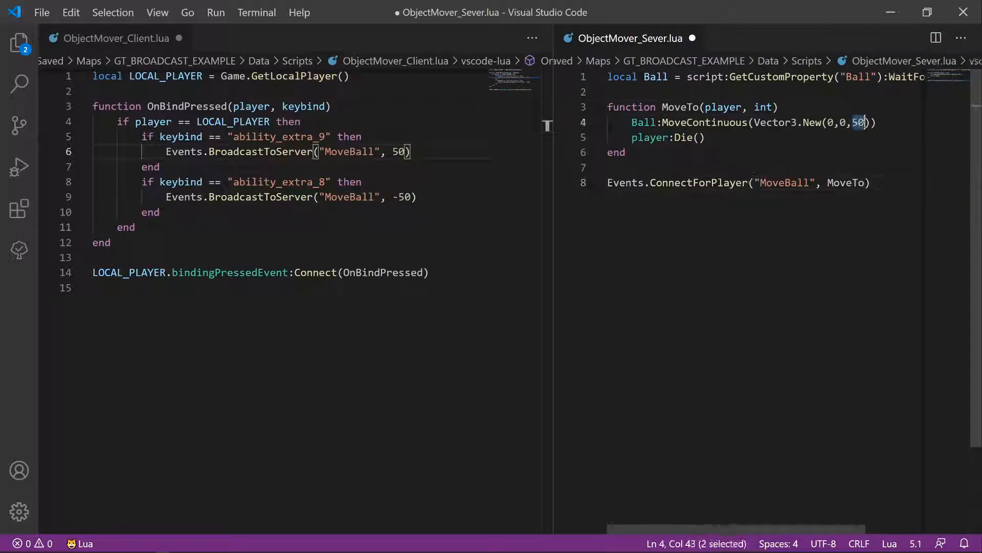
{"action": "type", "text": "int"}
{"action": "left_click", "coordinate": [799, 250]}
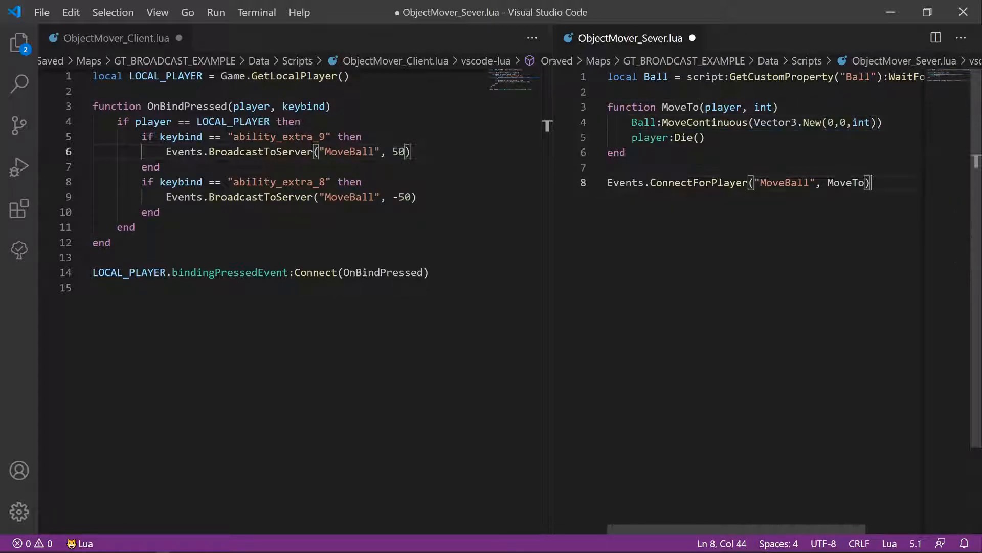
Format the ObjectMover_Sever.lua code, then save both the server and client scripts
{"action": "right_click", "coordinate": [783, 243]}
{"action": "left_click", "coordinate": [672, 384]}
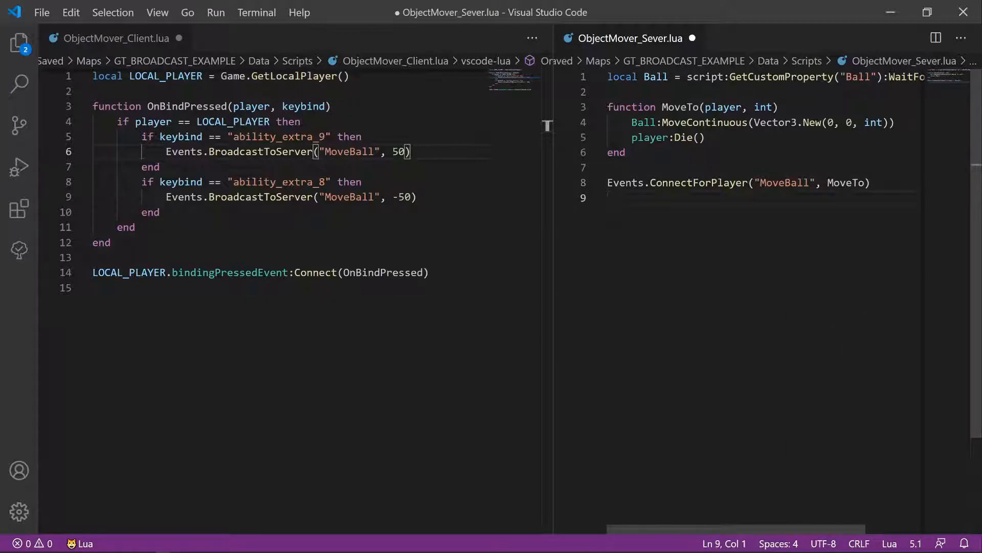
{"action": "key", "text": "ctrl+s"}
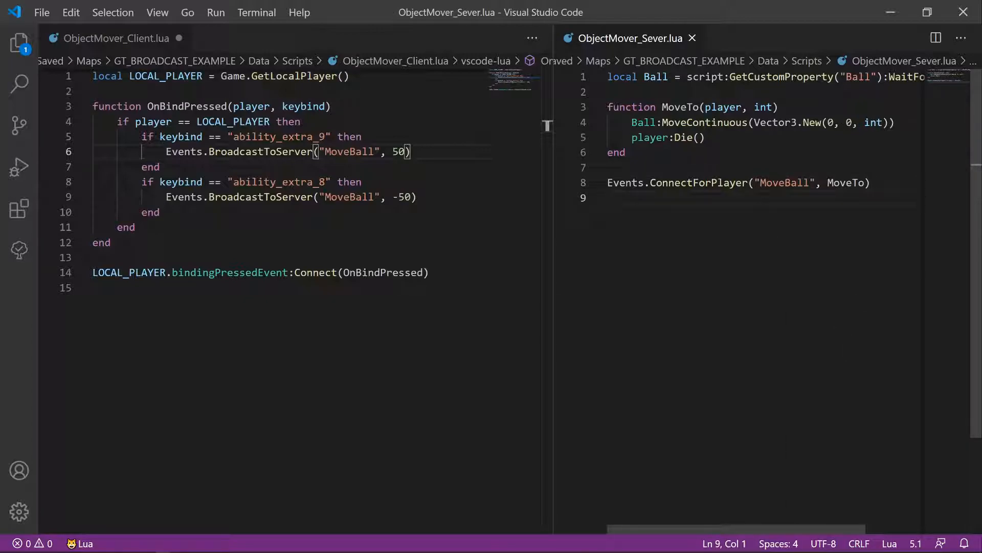
{"action": "left_click", "coordinate": [93, 287]}
{"action": "key", "text": "ctrl+s"}
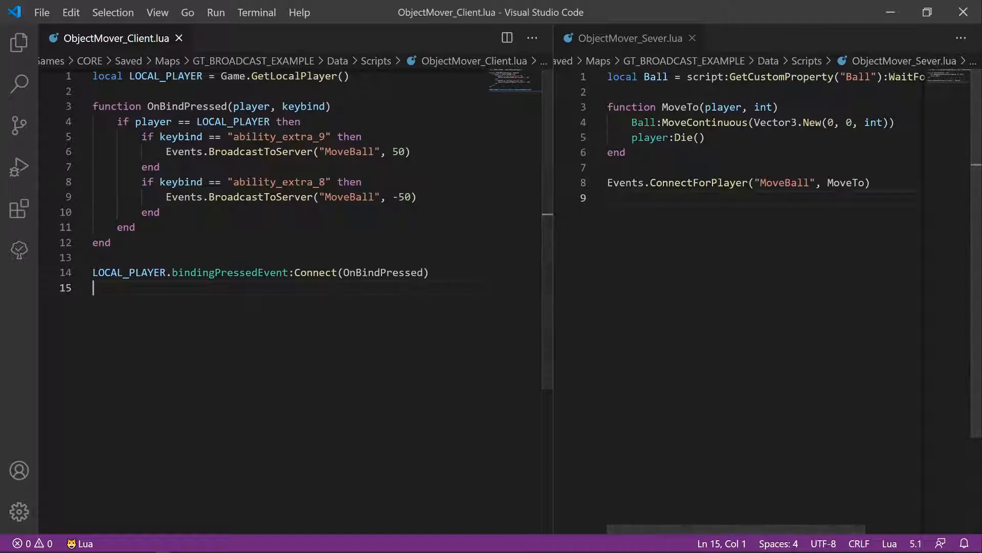
Switch to Core, preview the game to test the ball movement with the passed values, and stop the preview
{"action": "left_click", "coordinate": [891, 13]}
{"action": "left_click", "coordinate": [415, 19]}
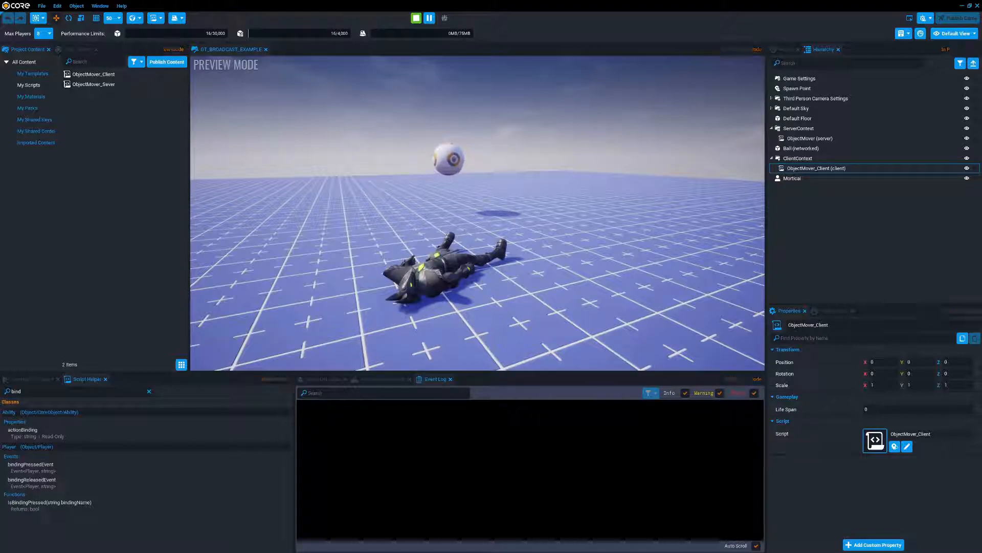
{"action": "key", "text": "equal"}
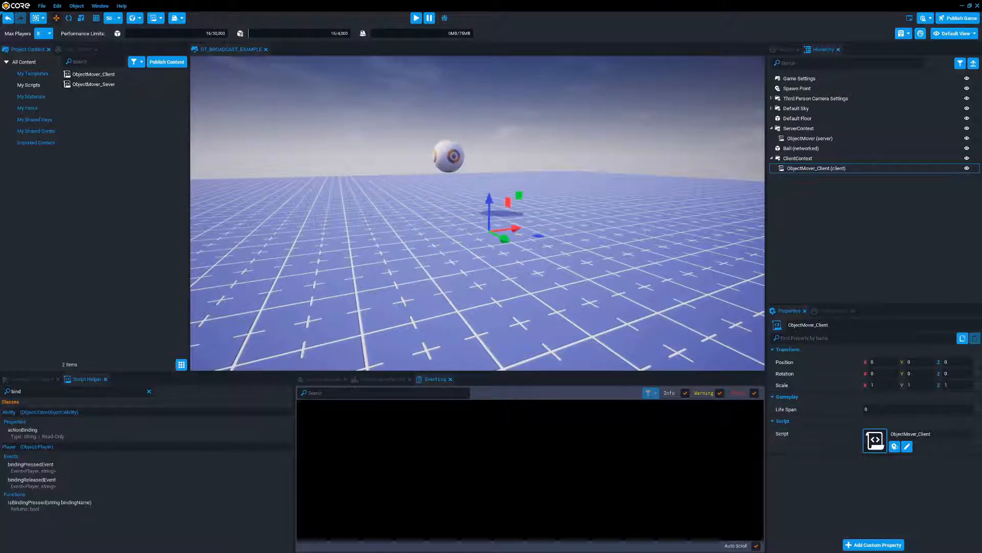
Reopen the scripts in Visual Studio Code, highlight BroadcastToServer in the ability_extra_8 block, and return to Core
{"action": "double_click", "coordinate": [816, 168]}
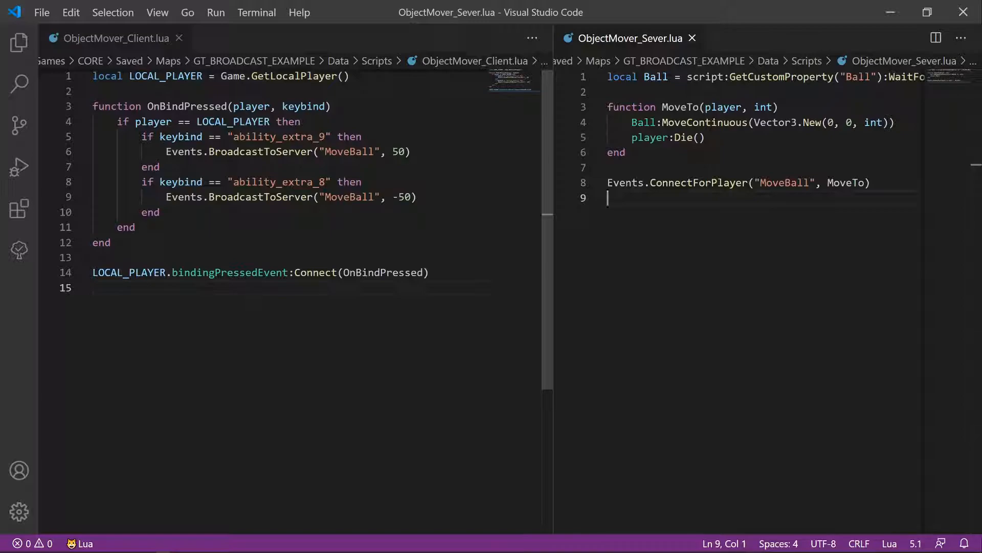
{"action": "left_click_drag", "start_coordinate": [208, 197], "coordinate": [313, 198]}
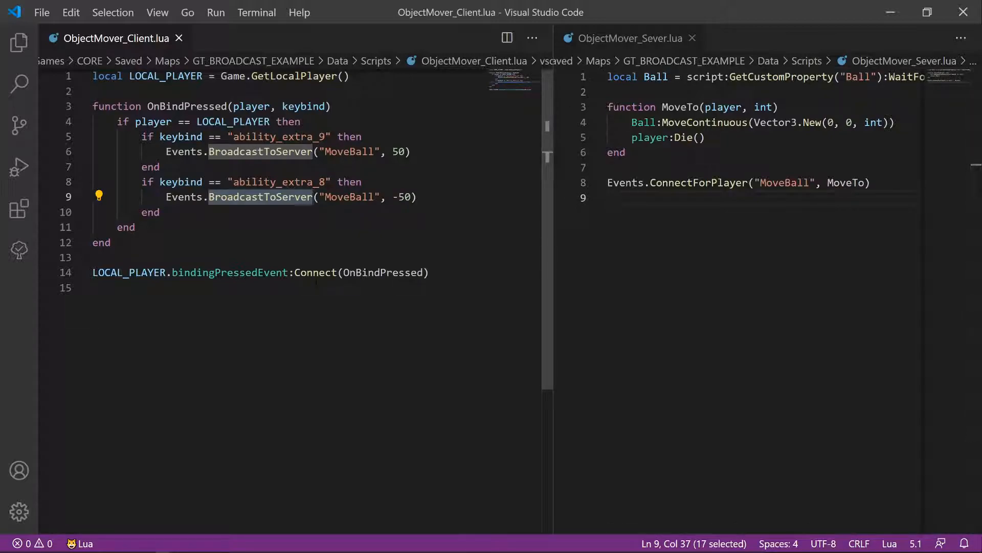
{"action": "left_click", "coordinate": [893, 18]}
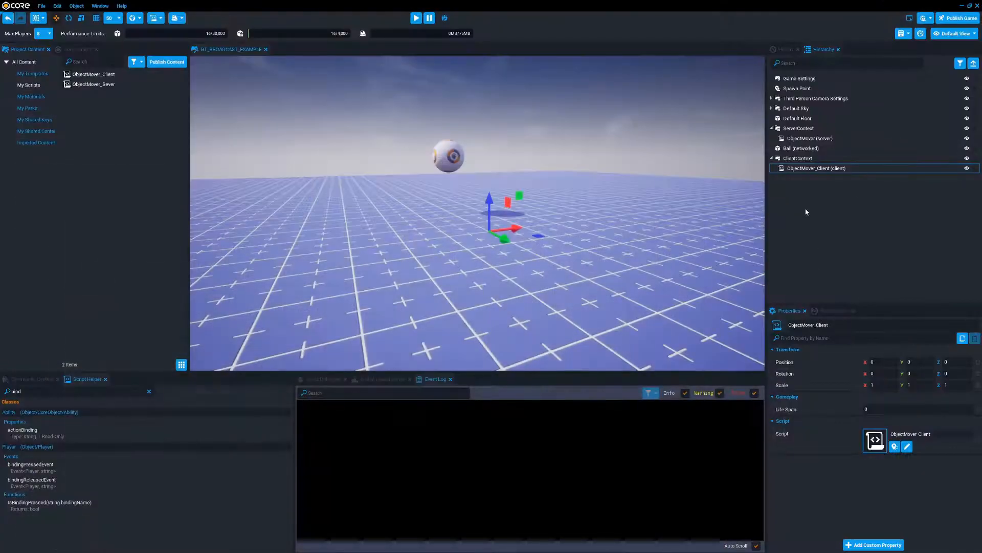
Add a UI Container from the Core Content UI elements under ClientContext and place a UI Text Box inside it
{"action": "left_click", "coordinate": [72, 49]}
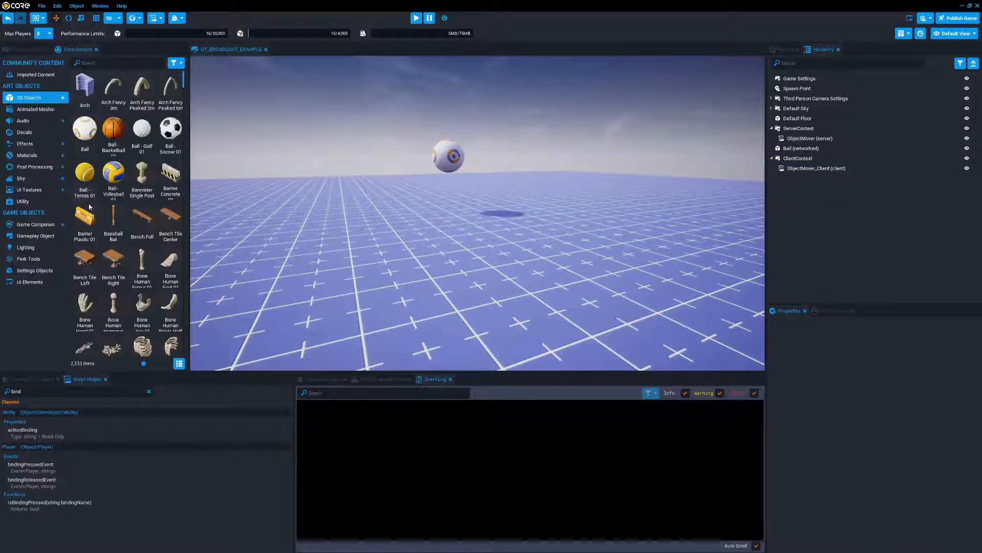
{"action": "left_click", "coordinate": [27, 283]}
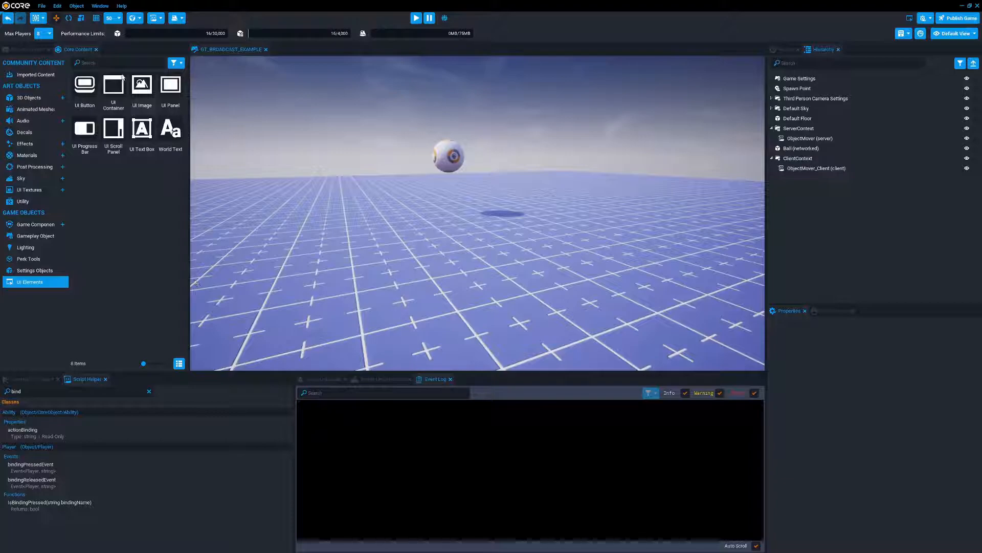
{"action": "left_click_drag", "start_coordinate": [115, 91], "coordinate": [486, 226]}
{"action": "left_click_drag", "start_coordinate": [788, 180], "coordinate": [789, 161]}
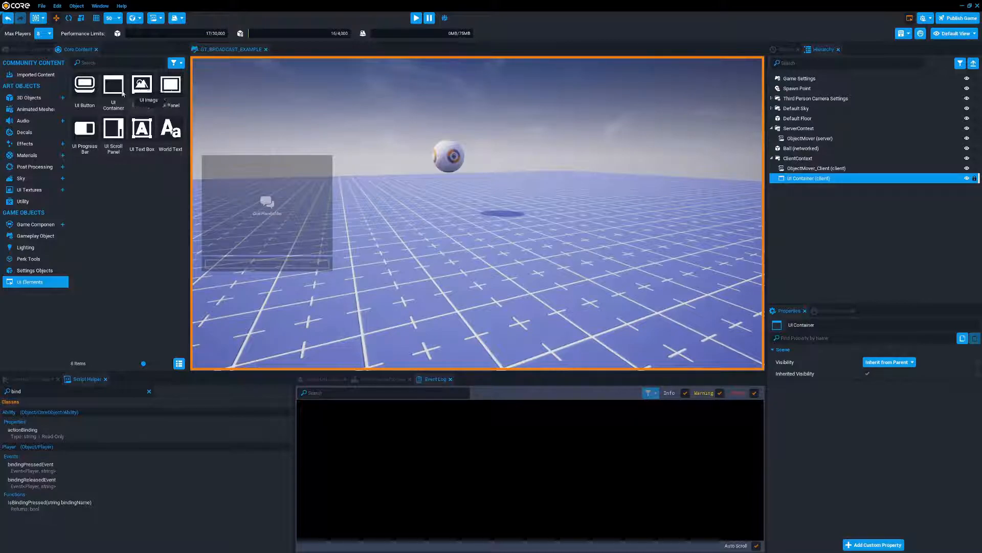
{"action": "left_click_drag", "start_coordinate": [142, 134], "coordinate": [803, 179]}
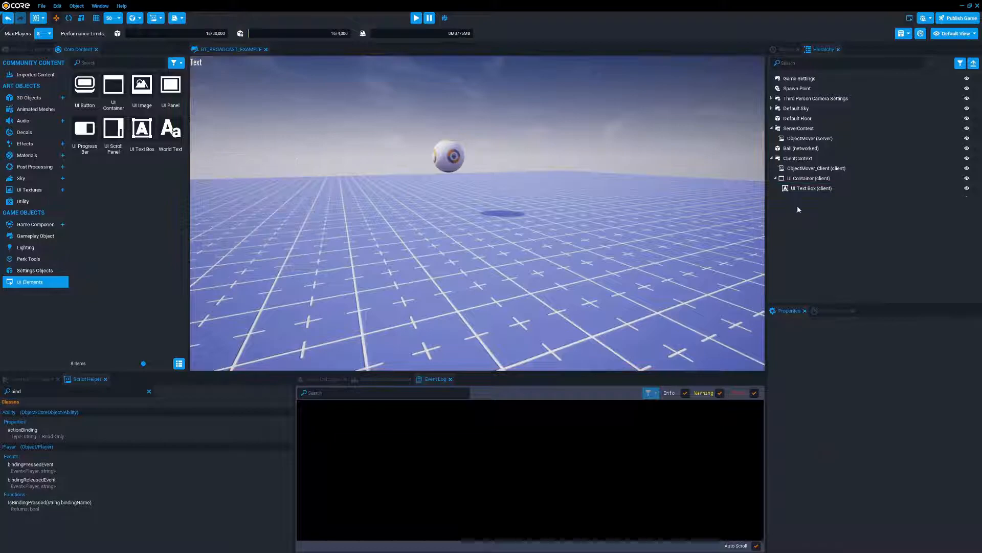
Move the UI Text Box near the middle of the view and enlarge it to about 618 by 209
{"action": "left_click", "coordinate": [813, 188]}
{"action": "left_click_drag", "start_coordinate": [267, 84], "coordinate": [475, 237]}
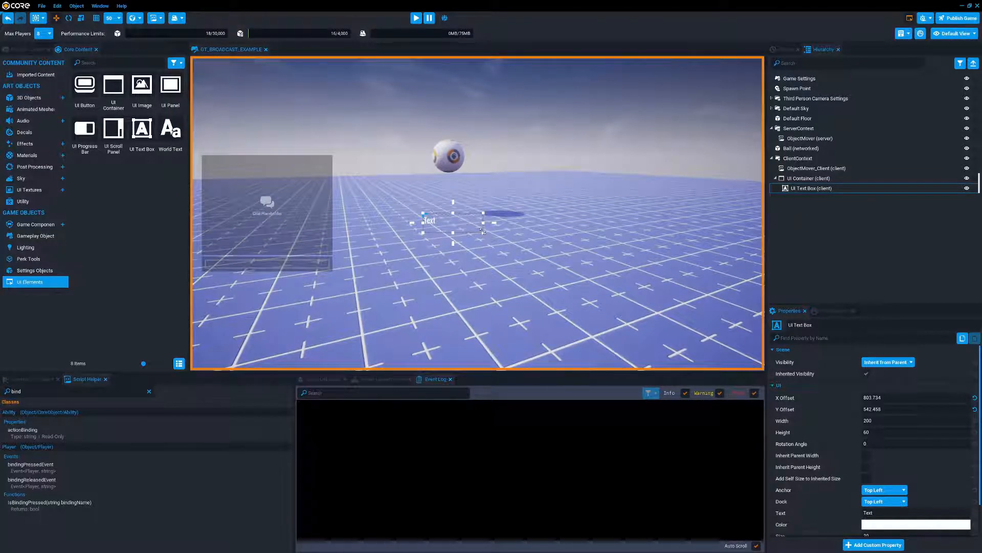
{"action": "left_click_drag", "start_coordinate": [561, 278], "coordinate": [585, 273]}
{"action": "left_click_drag", "start_coordinate": [483, 223], "coordinate": [475, 220]}
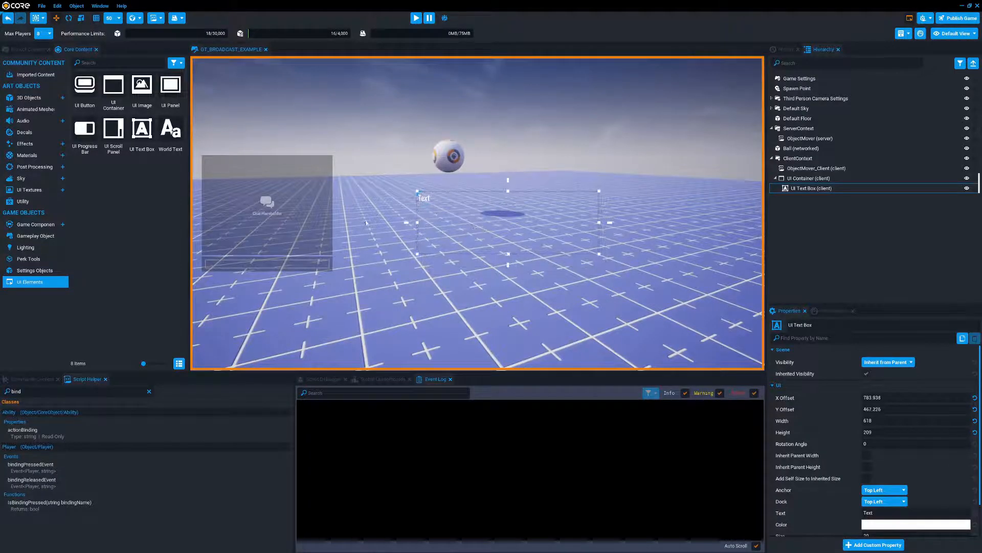
Add a UI Image and a UI Panel to the UI Container and nest the text box and image inside the panel
{"action": "left_click_drag", "start_coordinate": [141, 91], "coordinate": [808, 201]}
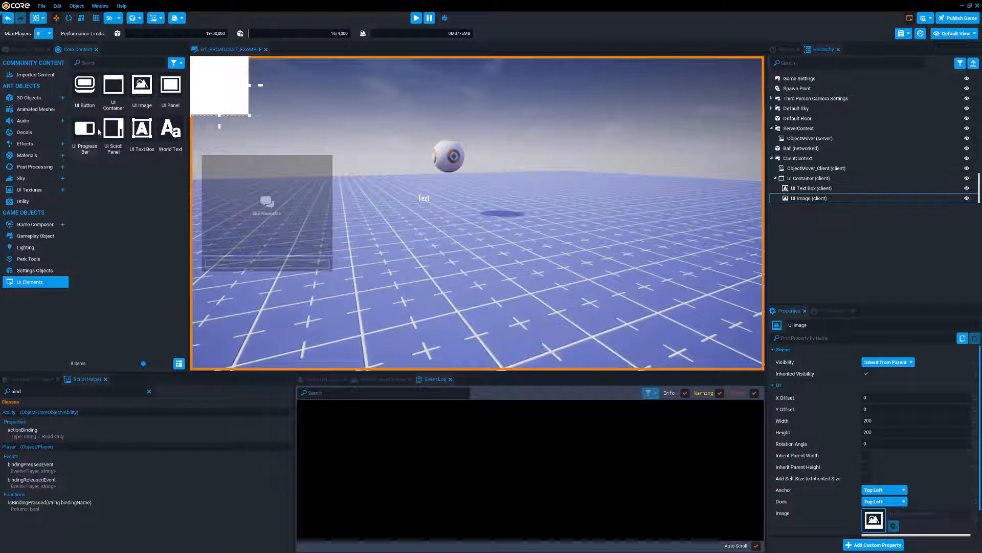
{"action": "left_click_drag", "start_coordinate": [170, 84], "coordinate": [807, 188]}
{"action": "left_click", "coordinate": [807, 198]}
{"action": "left_click", "coordinate": [806, 208], "text": "shift"}
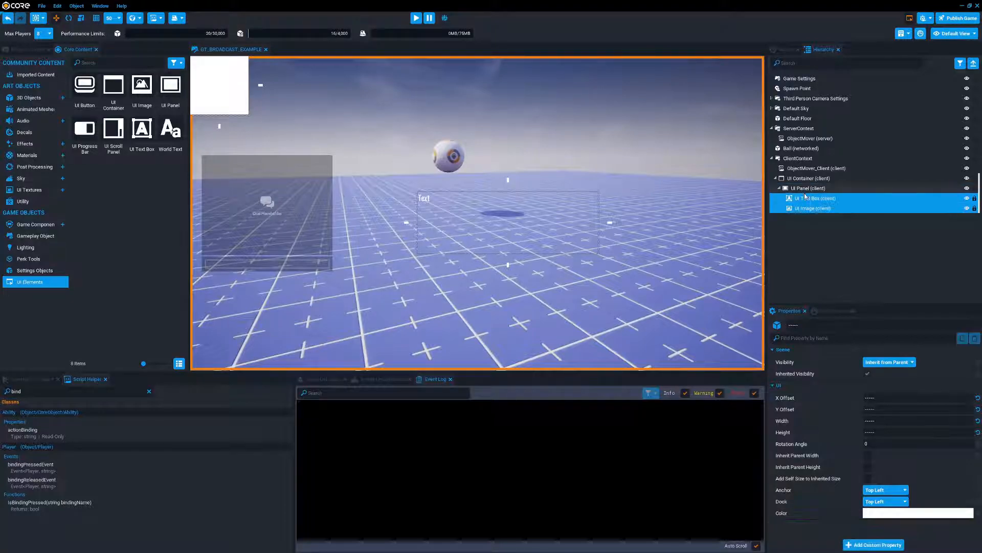
Reset the UI Text Box offsets to 0 and reorder the UI Image above the text box within the UI Panel
{"action": "left_click", "coordinate": [806, 199]}
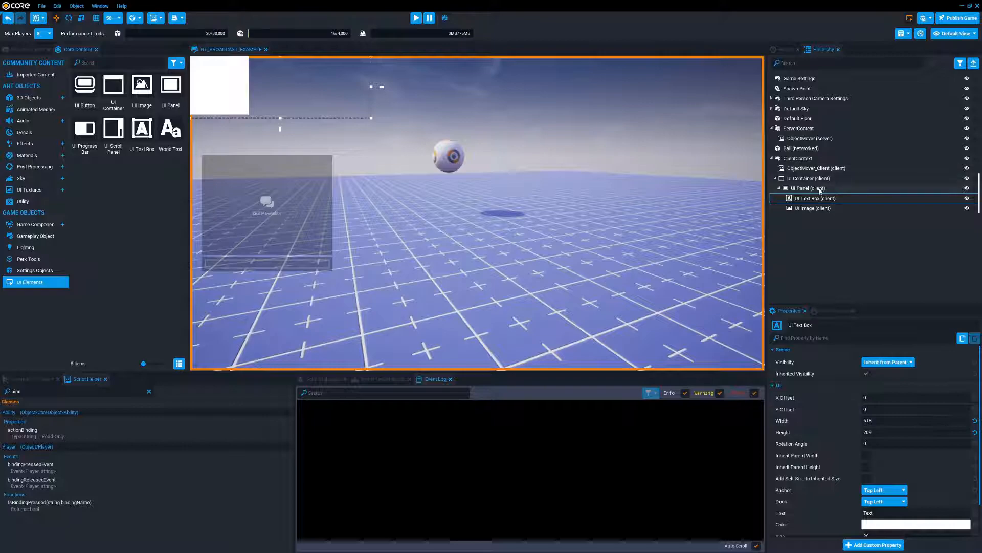
{"action": "left_click", "coordinate": [819, 208]}
{"action": "left_click", "coordinate": [807, 189]}
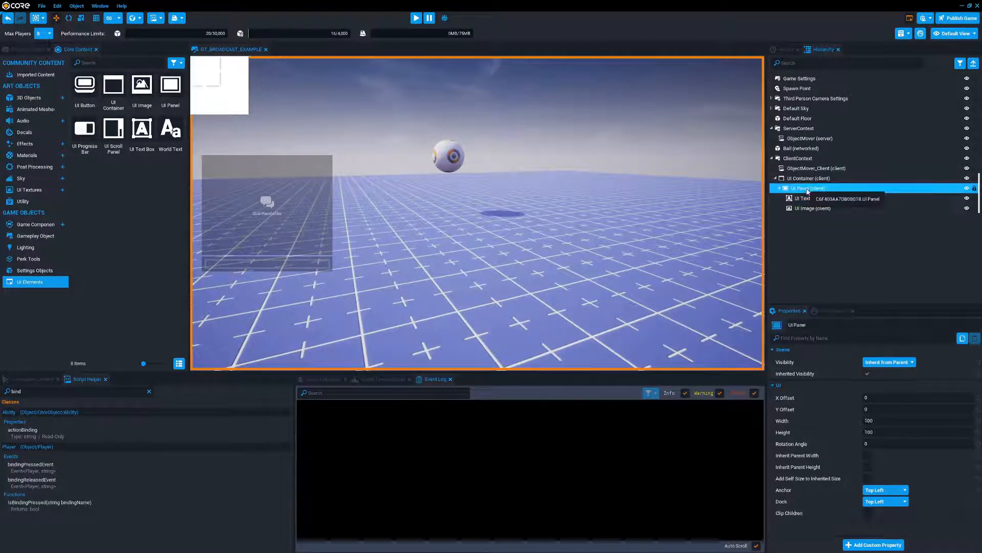
{"action": "left_click", "coordinate": [805, 209]}
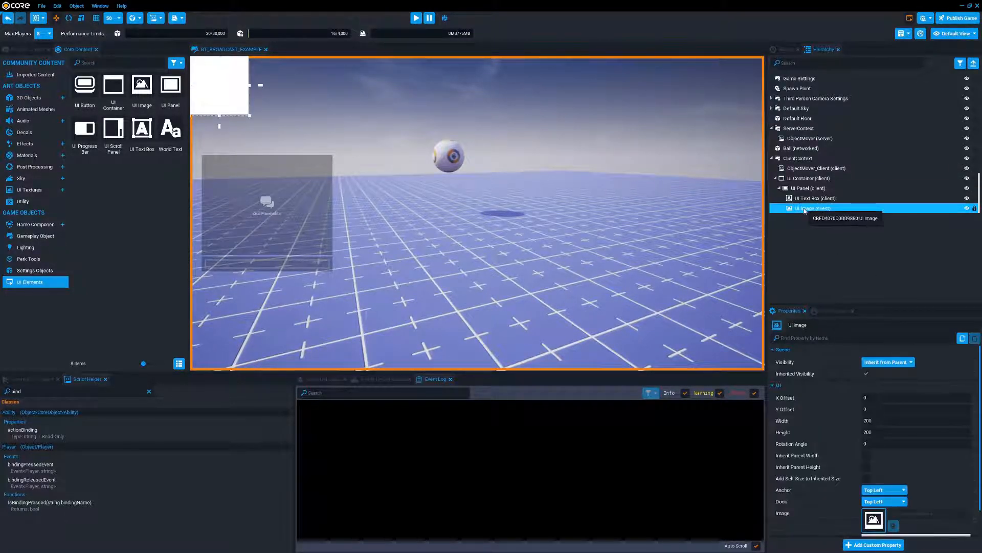
{"action": "left_click_drag", "start_coordinate": [805, 209], "coordinate": [806, 197]}
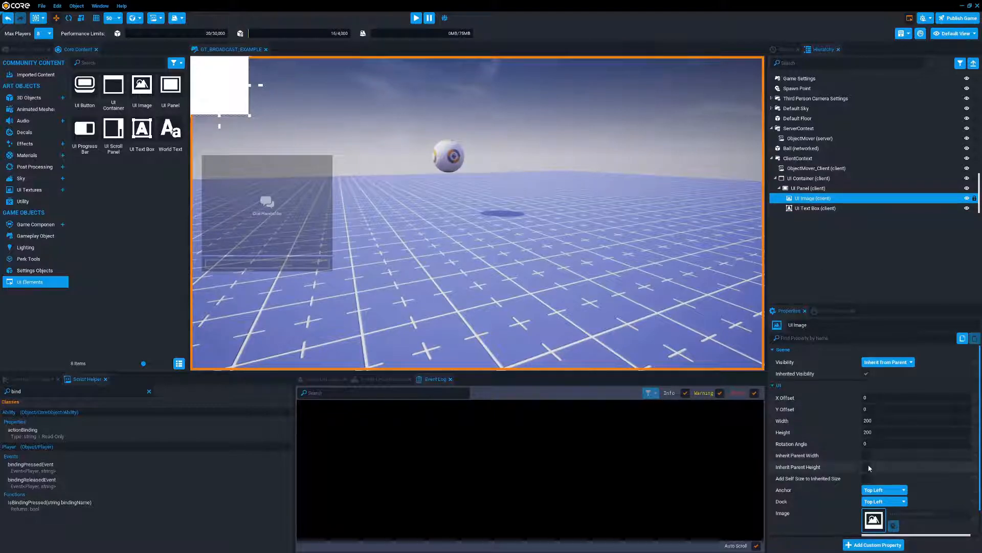
Set the UI Image to inherit its parent's width and change its color to black
{"action": "left_click", "coordinate": [865, 454]}
{"action": "scroll", "coordinate": [922, 490], "scroll_direction": "down", "scroll_amount": 1}
{"action": "left_click", "coordinate": [903, 504]}
{"action": "left_click_drag", "start_coordinate": [818, 429], "coordinate": [821, 453]}
{"action": "left_click", "coordinate": [852, 535]}
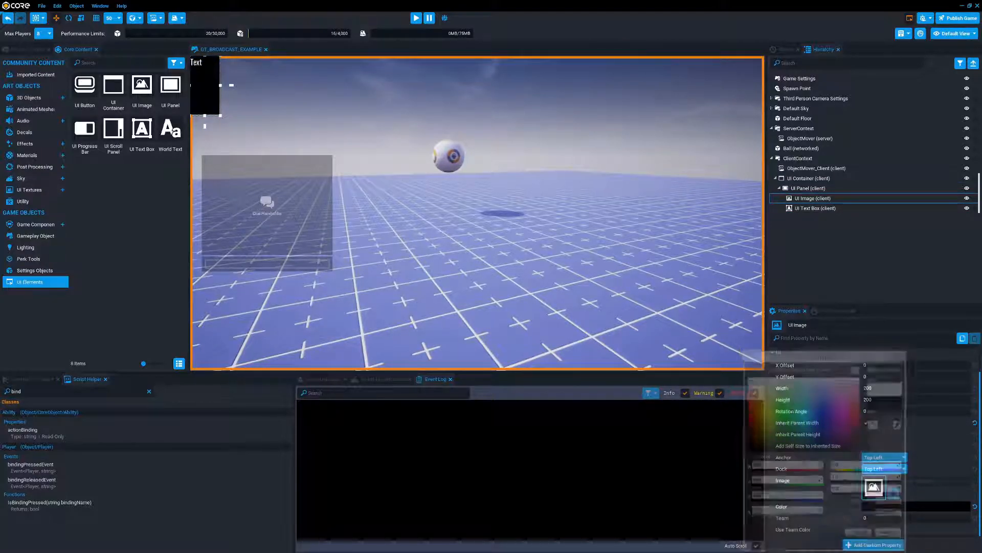
{"action": "left_click_drag", "start_coordinate": [214, 98], "coordinate": [523, 246]}
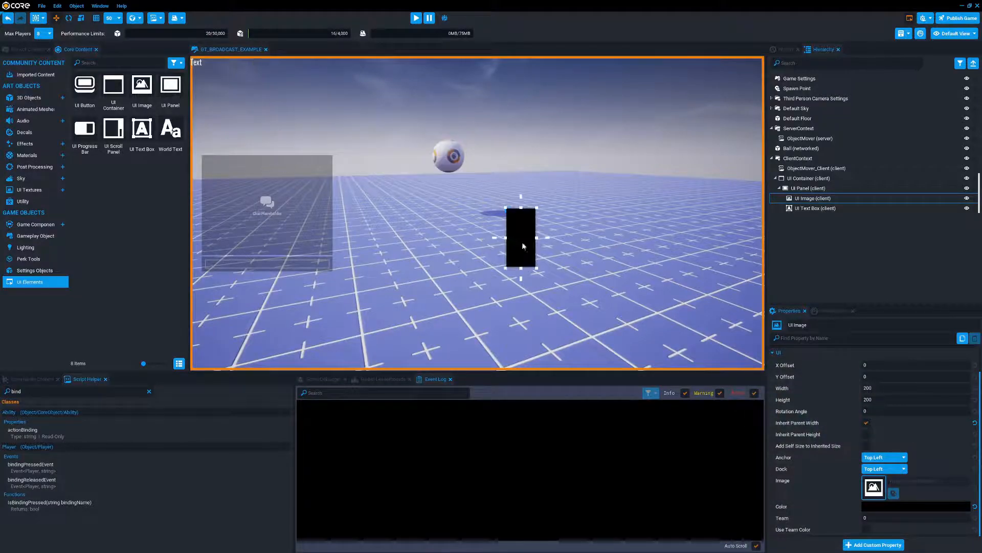
{"action": "left_click", "coordinate": [811, 188]}
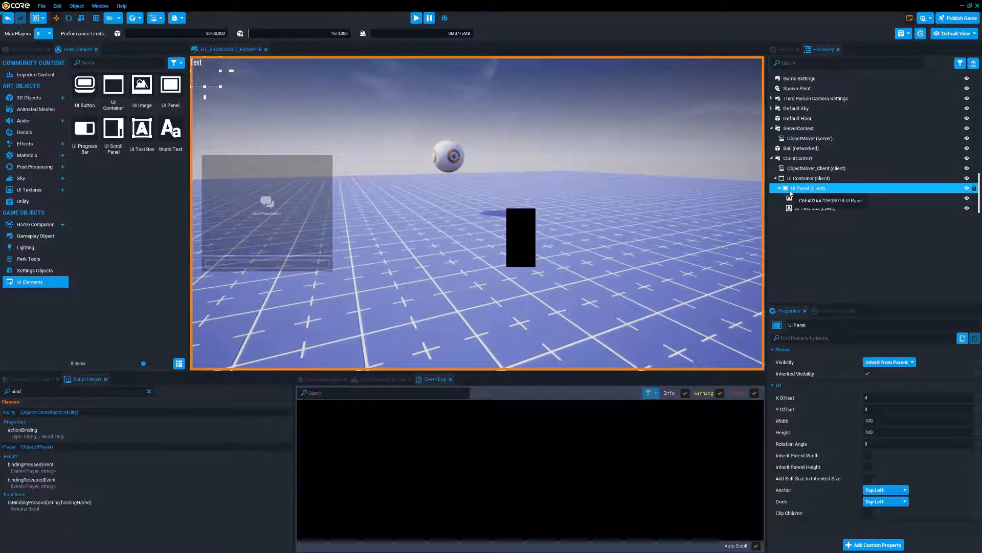
{"action": "left_click", "coordinate": [818, 199]}
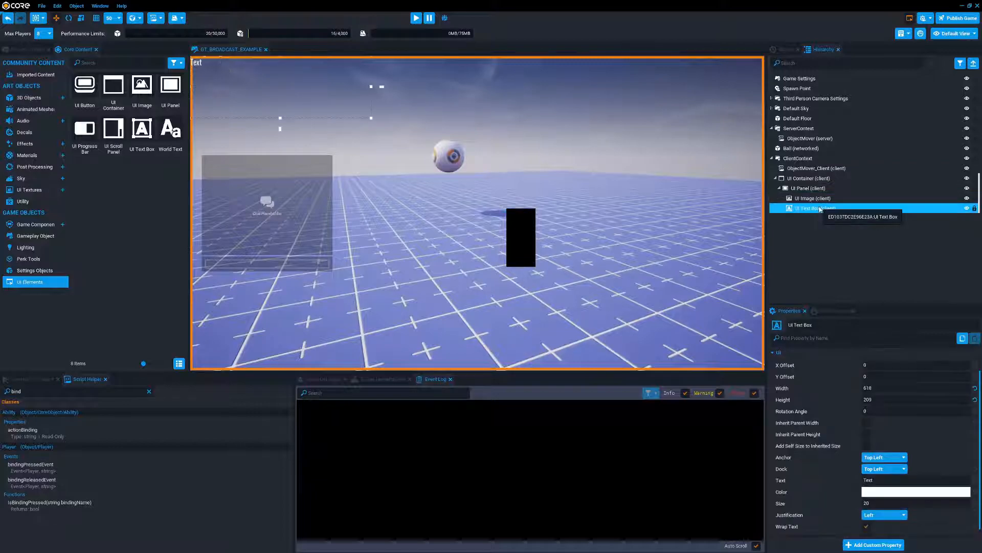
{"action": "left_click", "coordinate": [976, 365]}
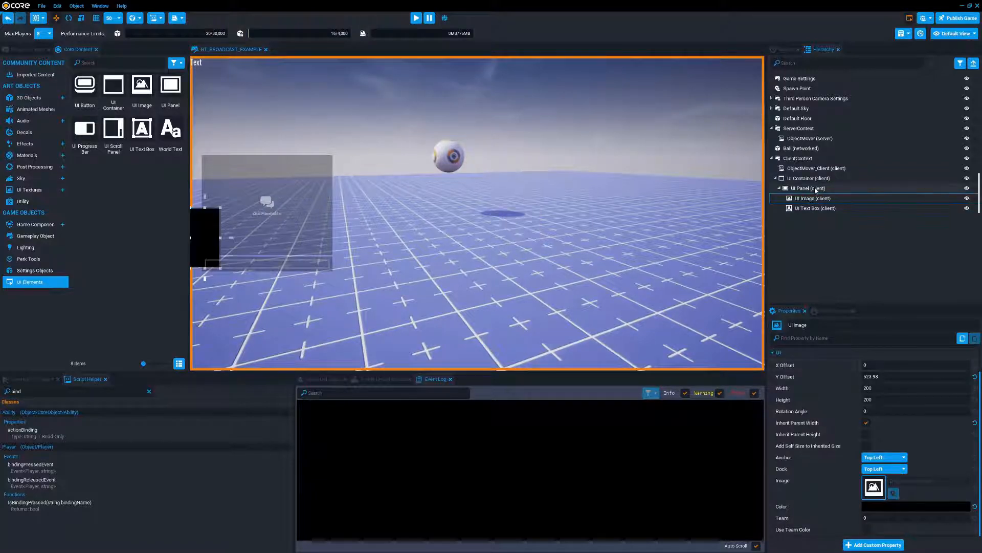
{"action": "left_click", "coordinate": [811, 188]}
{"action": "left_click", "coordinate": [813, 199]}
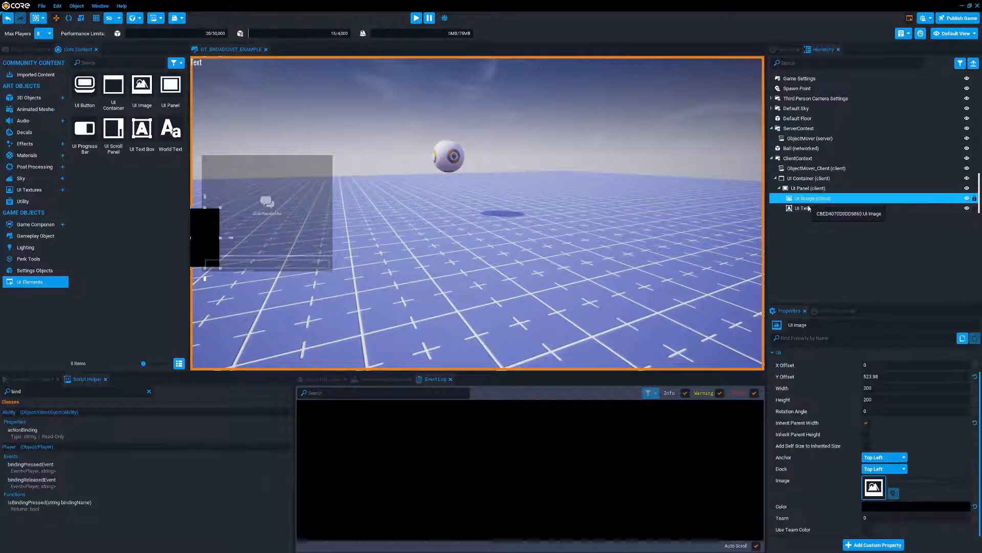
{"action": "left_click", "coordinate": [976, 377]}
Move the UI Panel to about X 953, Y 449 and make its UI Image inherit the parent height
{"action": "left_click", "coordinate": [818, 188]}
{"action": "left_click_drag", "start_coordinate": [191, 75], "coordinate": [468, 204]}
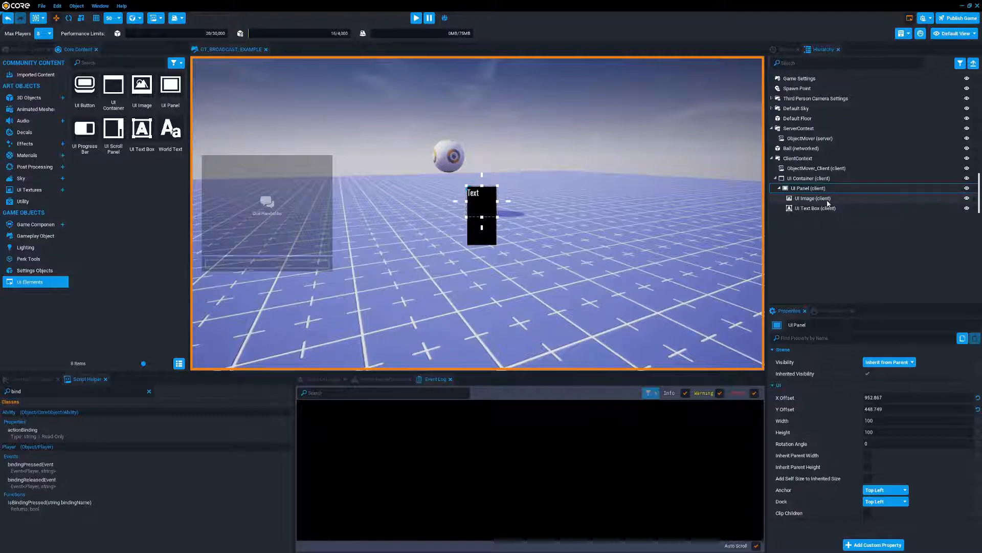
{"action": "left_click", "coordinate": [827, 200]}
{"action": "left_click", "coordinate": [866, 434]}
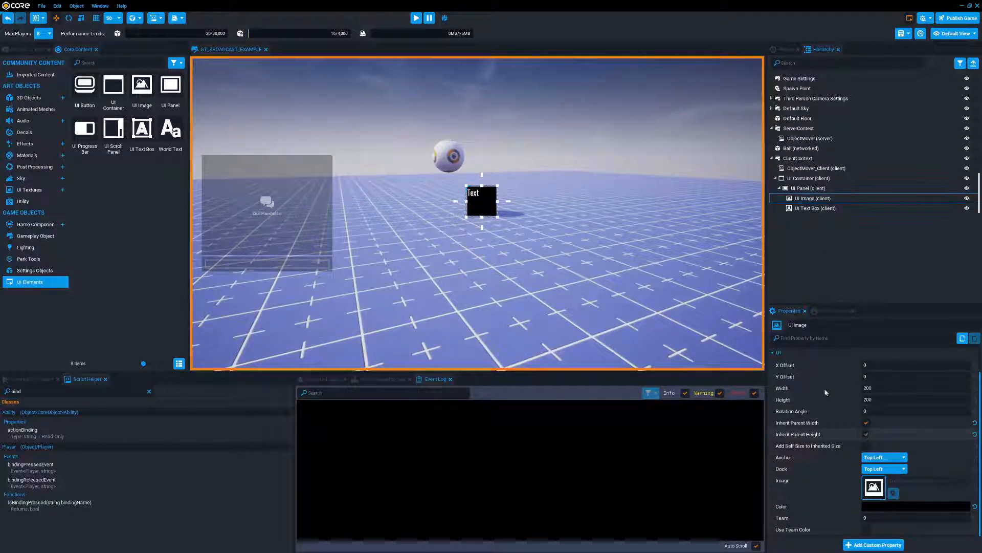
Add the UI Text Box as a custom property of the ObjectMover_Client script
{"action": "left_click", "coordinate": [807, 210]}
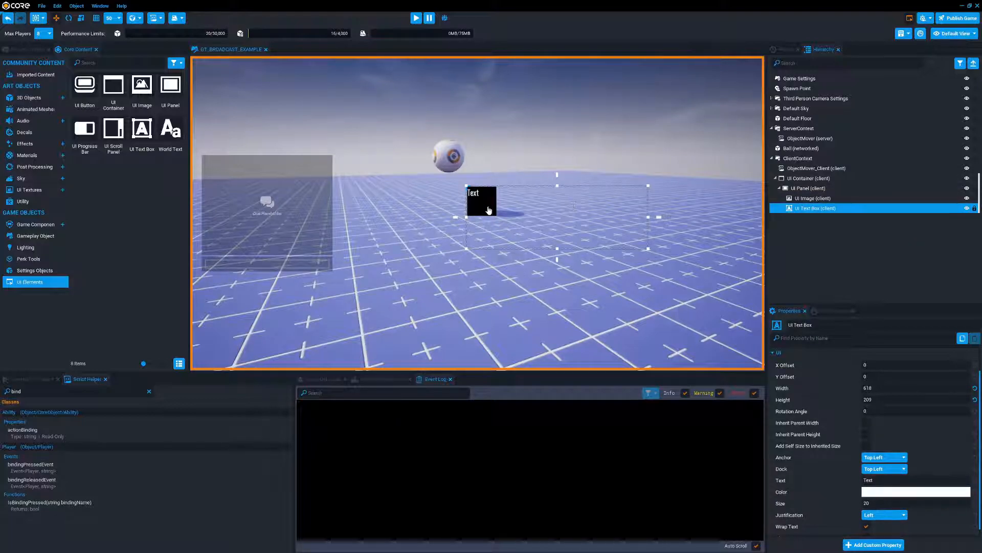
{"action": "left_click", "coordinate": [819, 169]}
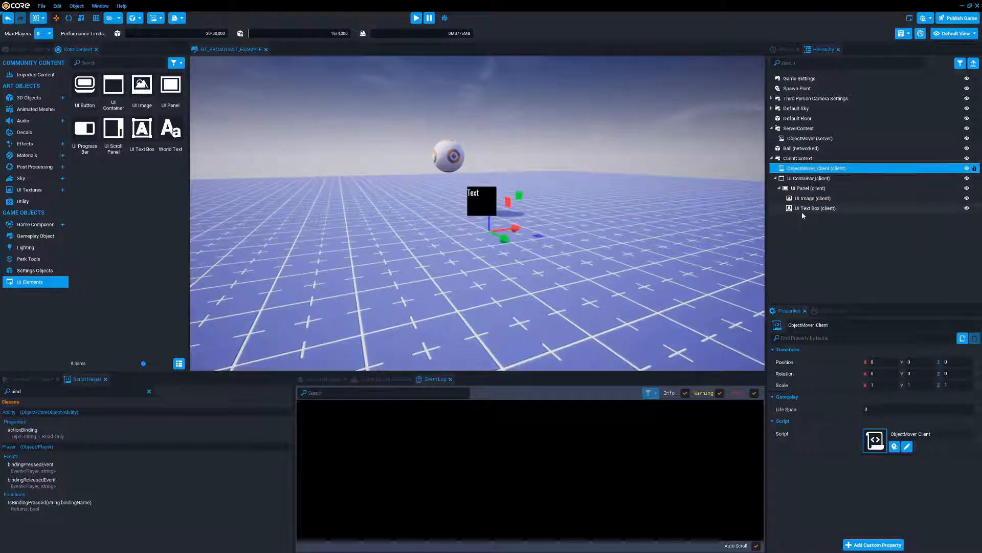
{"action": "left_click_drag", "start_coordinate": [790, 208], "coordinate": [844, 468]}
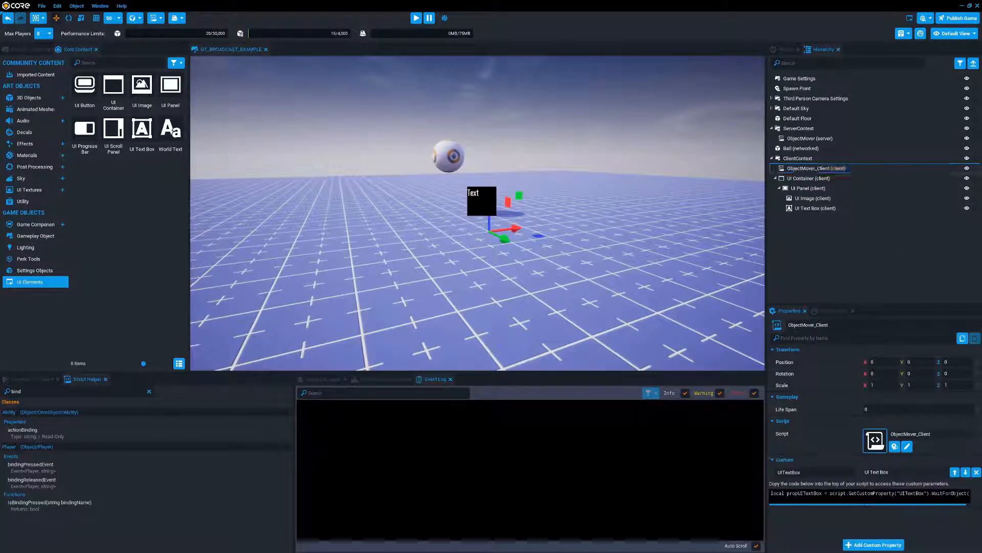
Clear the default text of the UI Text Box so its Text property is empty
{"action": "left_click", "coordinate": [815, 208]}
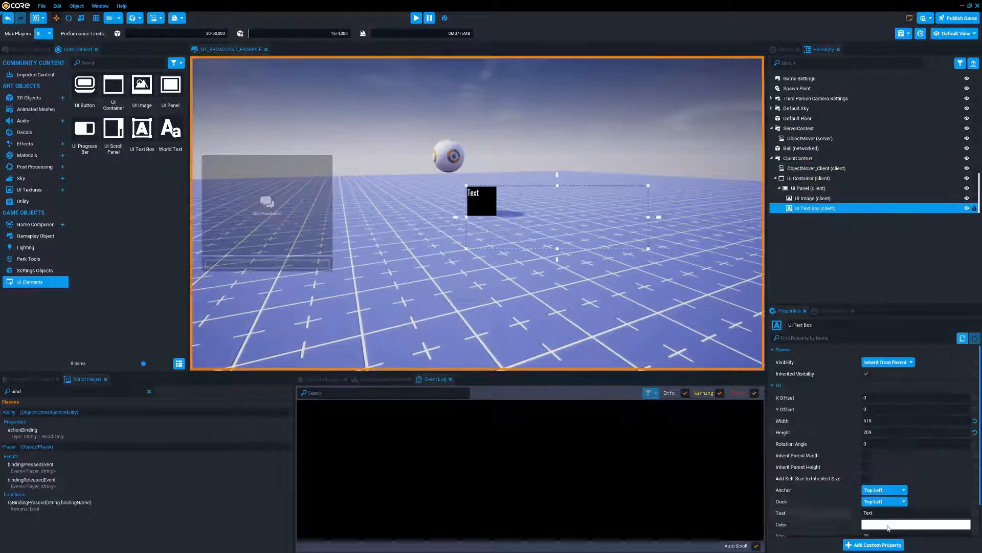
{"action": "left_click_drag", "start_coordinate": [881, 513], "coordinate": [849, 512]}
{"action": "key", "text": "BackSpace"}
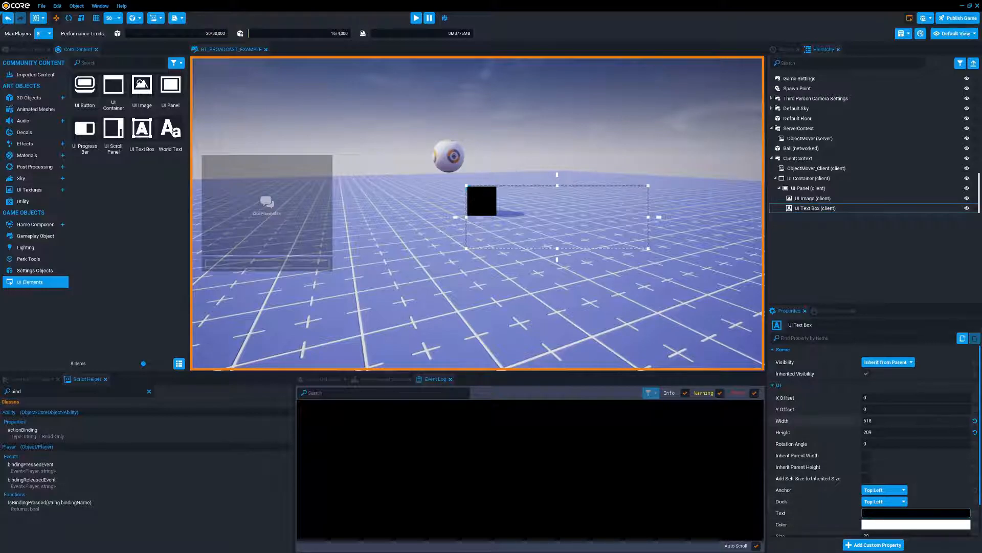
{"action": "left_click", "coordinate": [844, 291]}
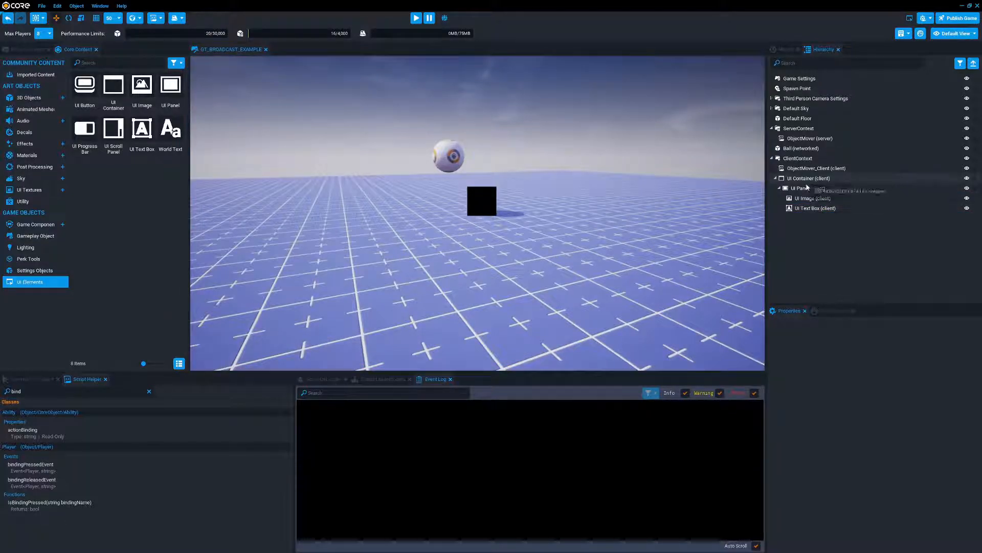
{"action": "left_click", "coordinate": [815, 208]}
{"action": "scroll", "coordinate": [852, 478], "scroll_direction": "down", "scroll_amount": 2}
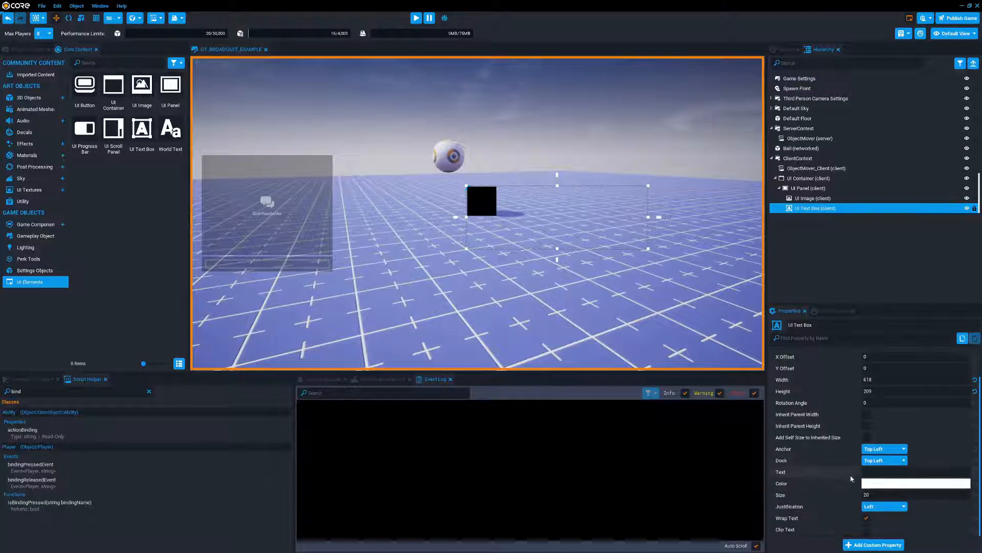
{"action": "scroll", "coordinate": [864, 484], "scroll_direction": "up", "scroll_amount": 2}
Copy the generated UITextBox property code from ObjectMover_Client and paste it under the LOCAL_PLAYER line of its script in Visual Studio Code
{"action": "left_click", "coordinate": [816, 169]}
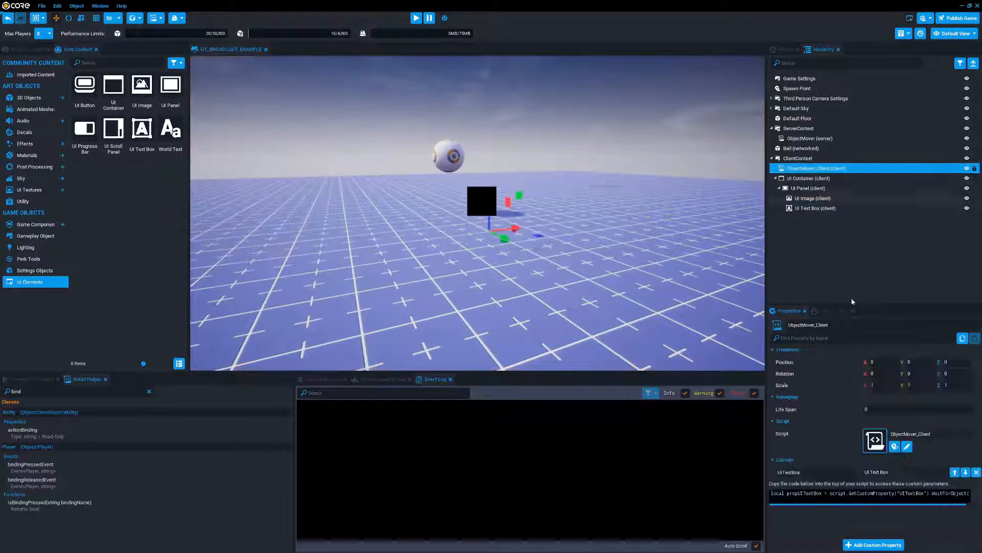
{"action": "left_click", "coordinate": [869, 495]}
{"action": "key", "text": "ctrl+a"}
{"action": "key", "text": "ctrl+c"}
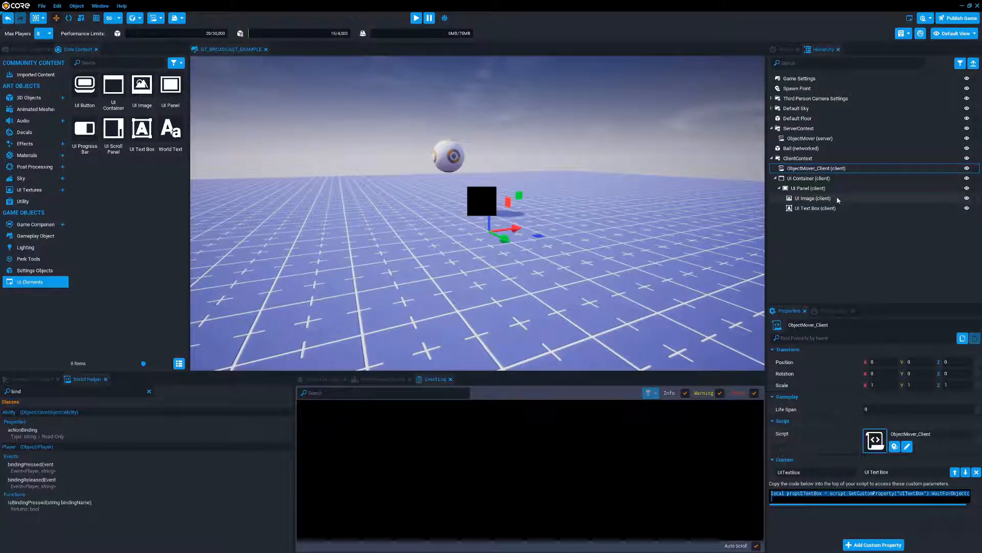
{"action": "double_click", "coordinate": [801, 169]}
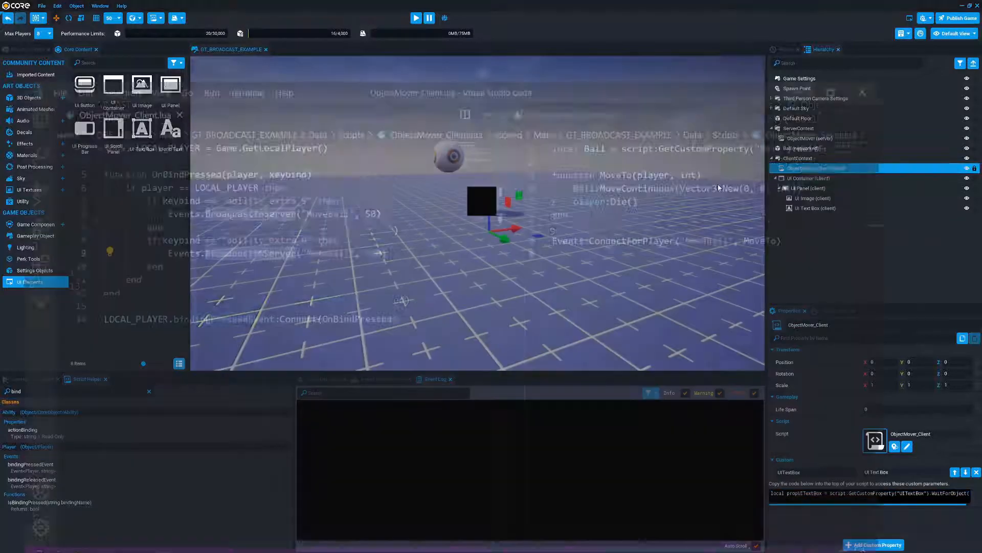
{"action": "left_click", "coordinate": [93, 92]}
{"action": "key", "text": "ctrl+v"}
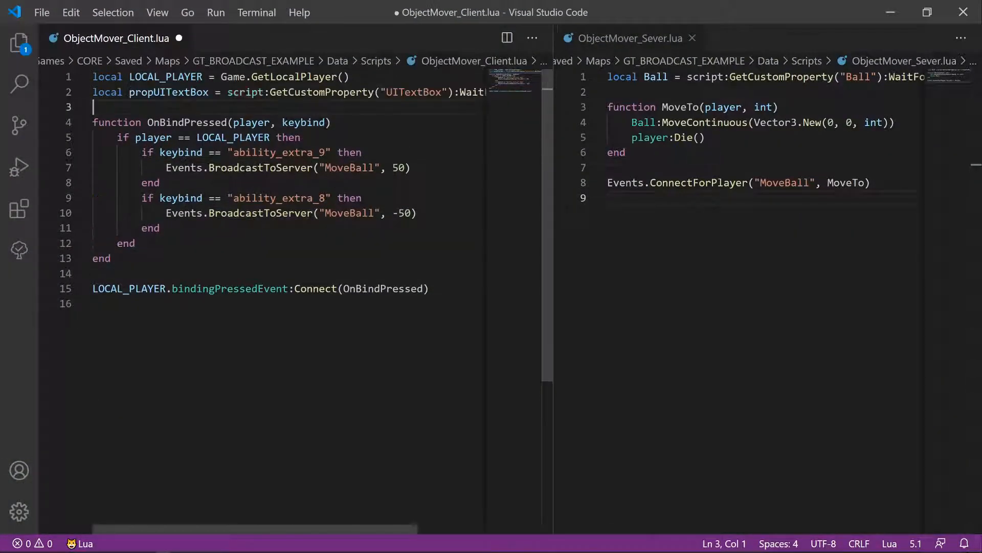
Rename the propUITextBox variable to TEXT and slightly widen the client script's editor pane
{"action": "left_click_drag", "start_coordinate": [209, 92], "coordinate": [124, 92]}
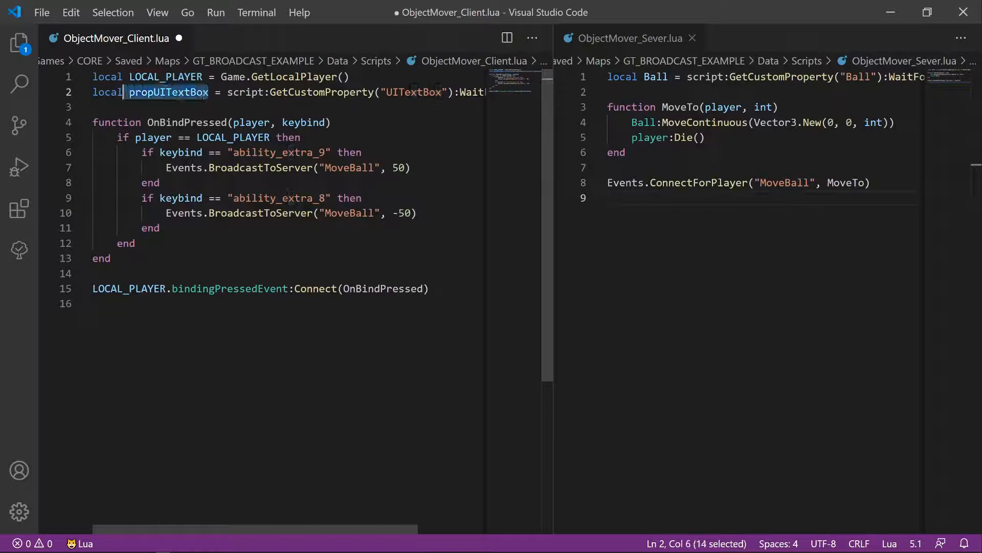
{"action": "left_click", "coordinate": [172, 92]}
{"action": "left_click_drag", "start_coordinate": [209, 92], "coordinate": [130, 92]}
{"action": "type", "text": "TEXT"}
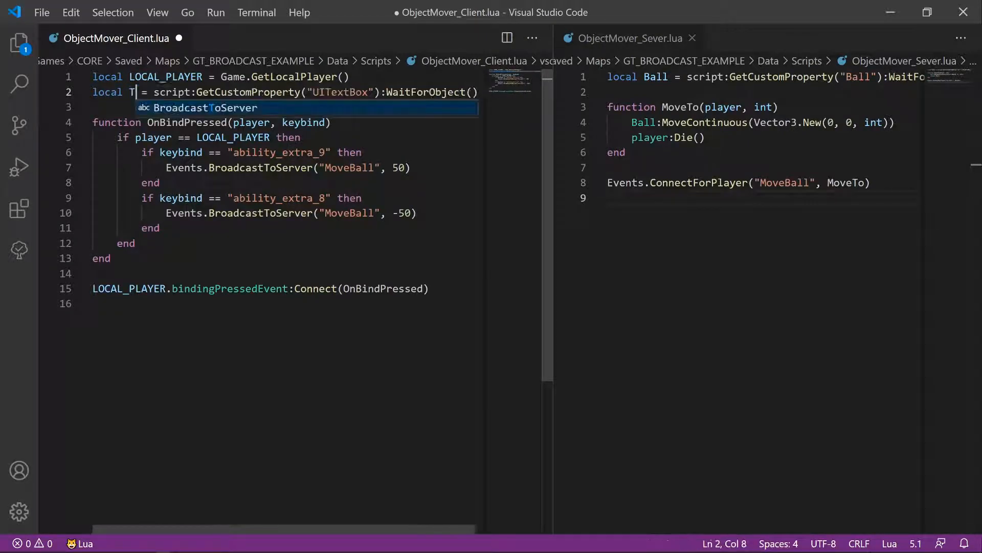
{"action": "left_click", "coordinate": [161, 228]}
{"action": "left_click_drag", "start_coordinate": [555, 216], "coordinate": [807, 217]}
{"action": "key", "text": "Down"}
{"action": "key", "text": "Down"}
{"action": "key", "text": "Down"}
{"action": "left_click_drag", "start_coordinate": [807, 263], "coordinate": [568, 263]}
Add Events.Connect("BallMoved") below the binding connection in the client script and save the file
{"action": "left_click", "coordinate": [455, 340]}
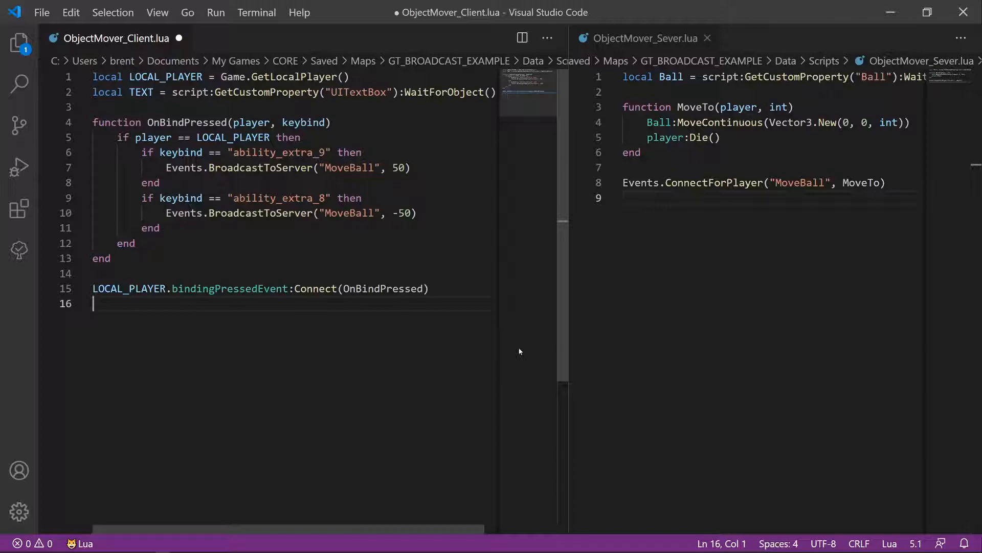
{"action": "type", "text": "Ecnts"}
{"action": "key", "text": "BackSpace"}
{"action": "type", "text": "vents."}
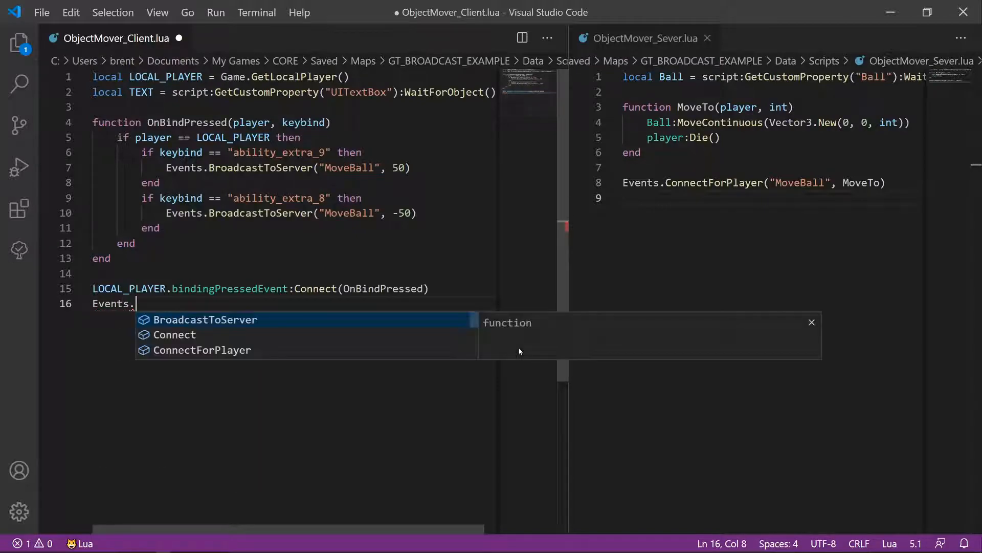
{"action": "type", "text": "Connect("}
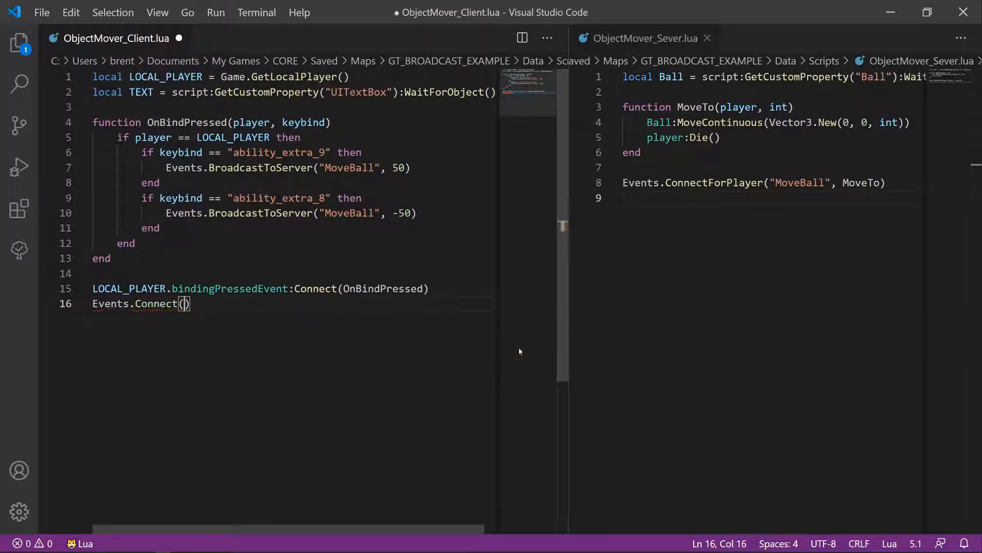
{"action": "type", "text": "\"Balle"}
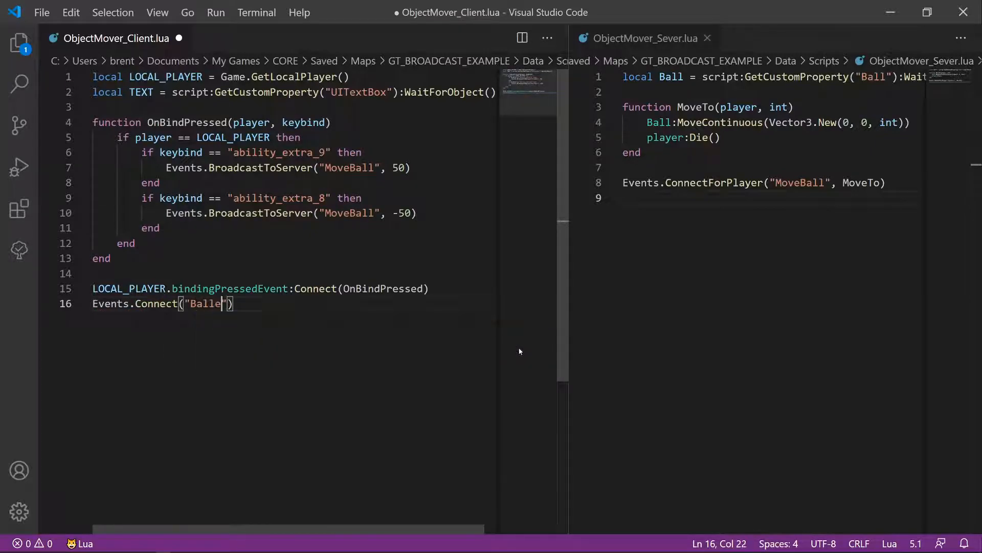
{"action": "key", "text": "End"}
{"action": "key", "text": "ctrl+s"}
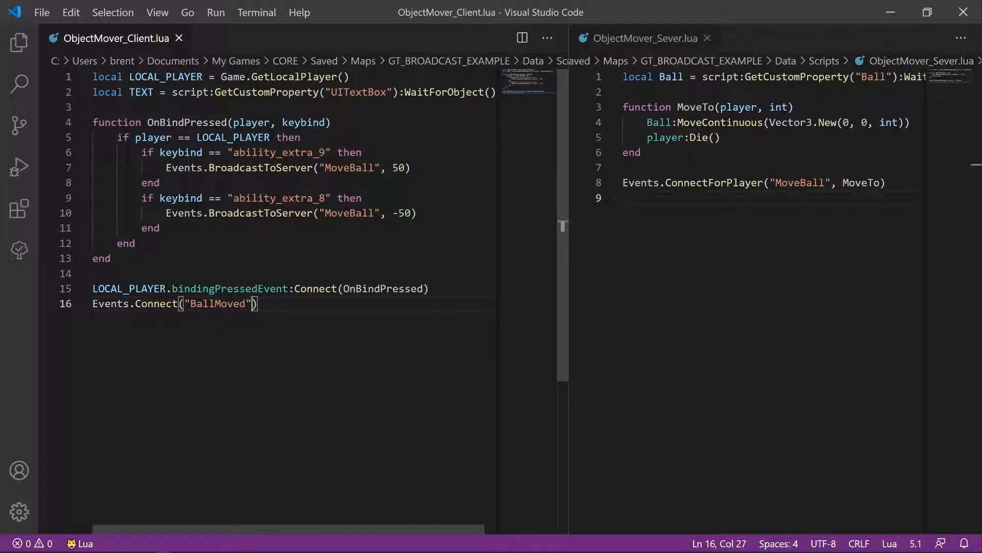
Pass OnBallMoved as the handler in the "BallMoved" Events.Connect call
{"action": "type", "text": ", On"}
{"action": "key", "text": "BackSpace"}
{"action": "key", "text": "BackSpace"}
{"action": "type", "text": "OnBall"}
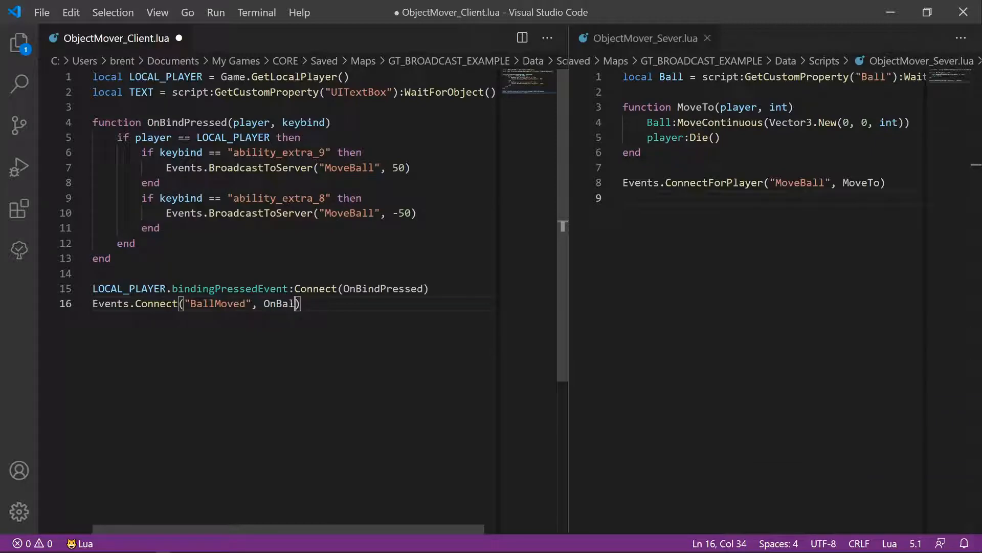
{"action": "type", "text": "Moved"}
Define an empty function OnBallMoved(int) above the event connections in the client script
{"action": "key", "text": "Up"}
{"action": "key", "text": "Up"}
{"action": "key", "text": "Up"}
{"action": "key", "text": "Return"}
{"action": "key", "text": "Return"}
{"action": "type", "text": "function OnBalleMm"}
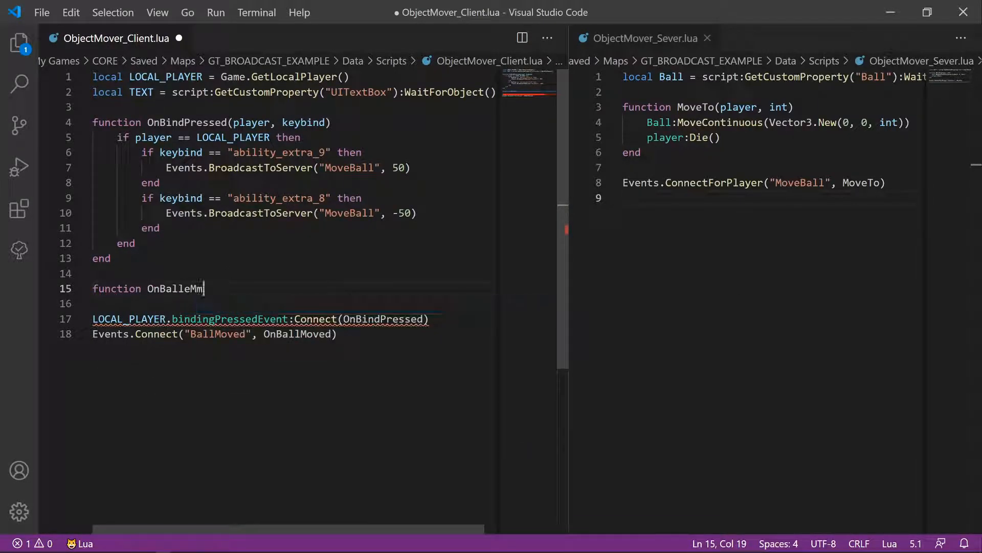
{"action": "key", "text": "BackSpace"}
{"action": "type", "text": "Moved(int"}
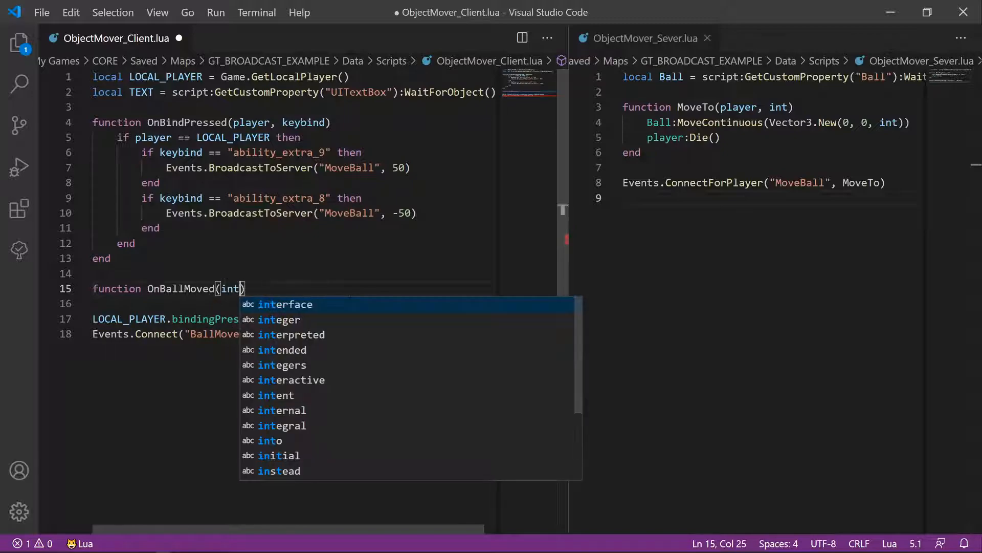
{"action": "type", "text": ")"}
{"action": "key", "text": "Return"}
{"action": "key", "text": "Return"}
{"action": "type", "text": "end"}
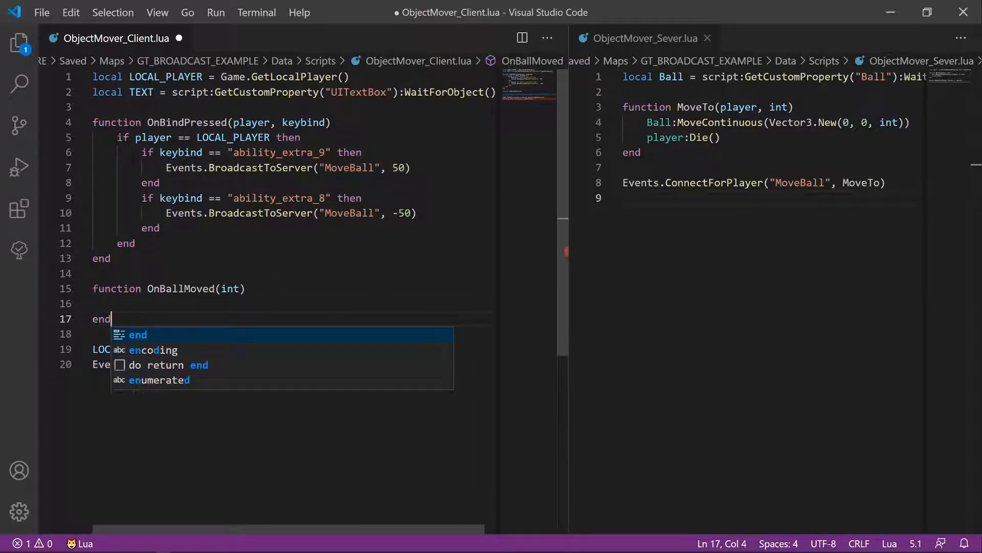
Reference TEXT.text in the body of the OnBallMoved function
{"action": "left_click_drag", "start_coordinate": [154, 92], "coordinate": [129, 92]}
{"action": "key", "text": "ctrl+c"}
{"action": "left_click", "coordinate": [129, 303]}
{"action": "key", "text": "ctrl+v"}
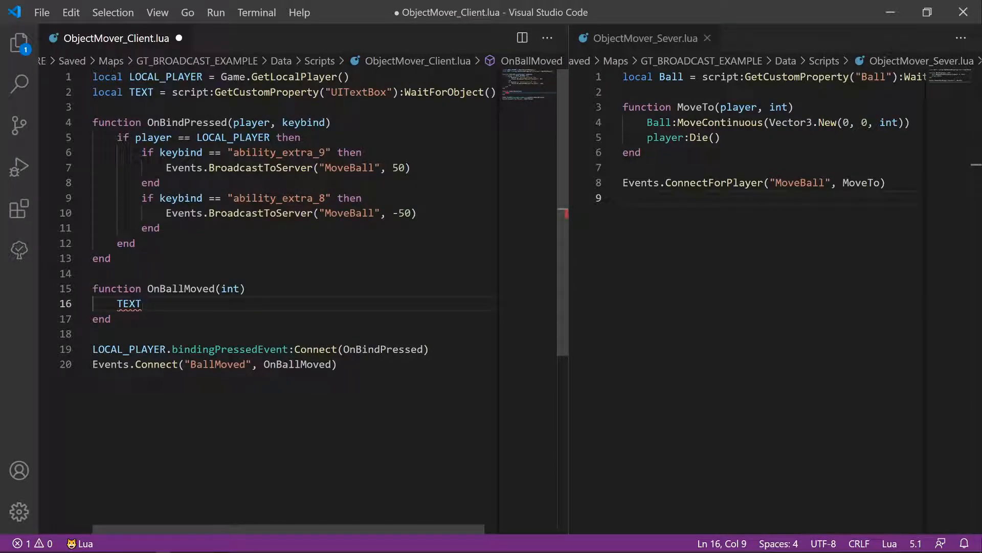
{"action": "type", "text": ".text"}
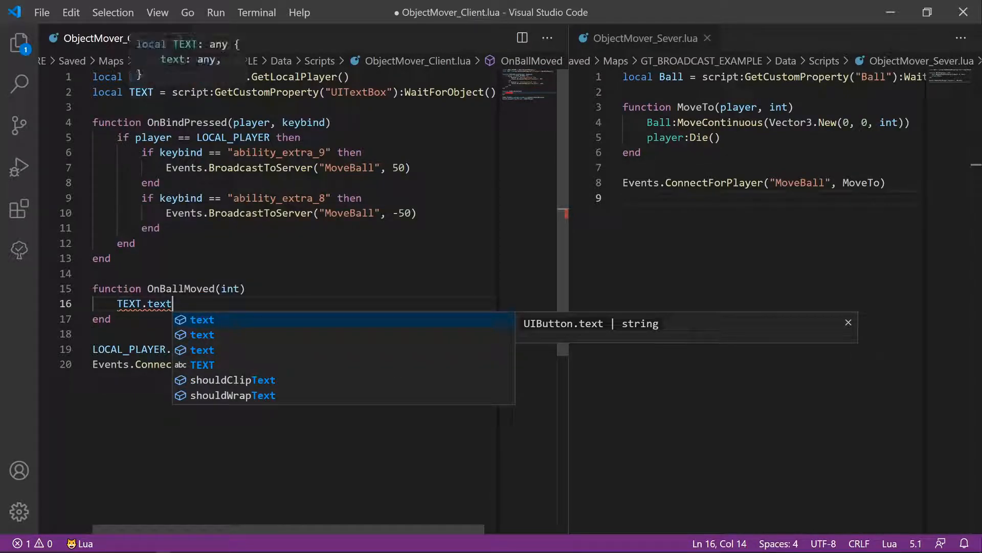
Rename the TEXT variable to TEXT_FIELD in both its declaration and the OnBallMoved function
{"action": "left_click", "coordinate": [154, 93]}
{"action": "type", "text": "_FIELD"}
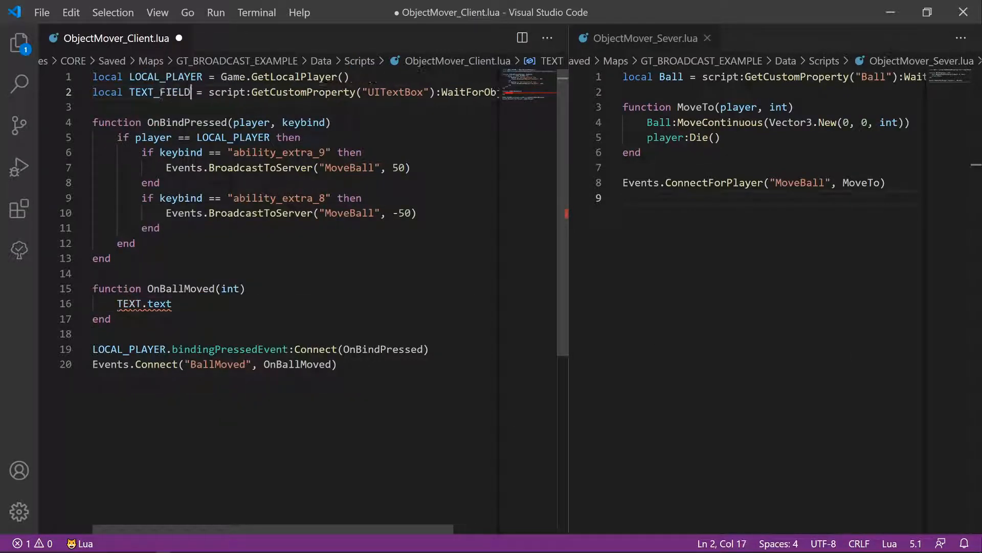
{"action": "left_click_drag", "start_coordinate": [191, 93], "coordinate": [130, 92]}
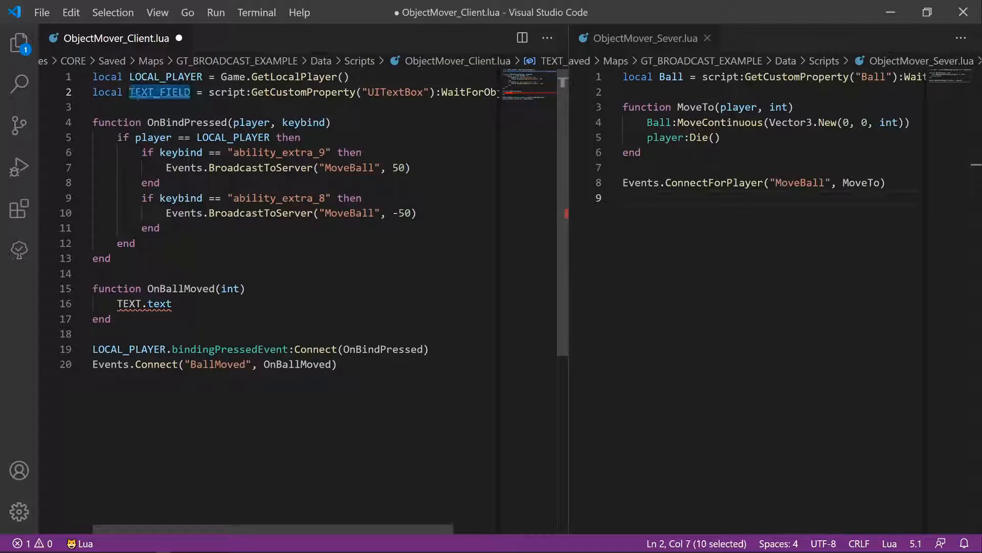
{"action": "key", "text": "ctrl+c"}
{"action": "left_click_drag", "start_coordinate": [142, 303], "coordinate": [117, 304]}
{"action": "key", "text": "ctrl+v"}
{"action": "left_click", "coordinate": [111, 318]}
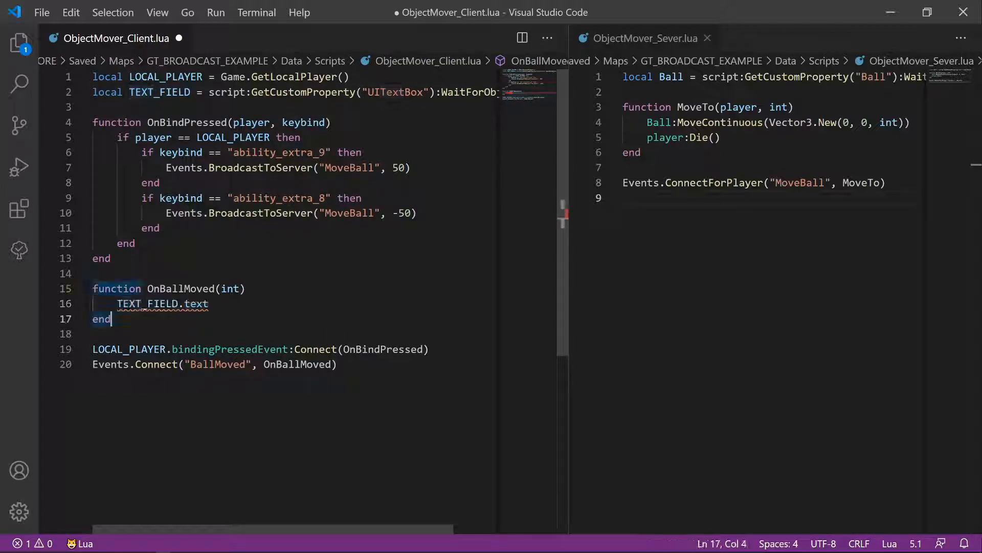
Assign tostring(int) to TEXT_FIELD.text in OnBallMoved and save the client script
{"action": "left_click", "coordinate": [209, 303]}
{"action": "type", "text": "="}
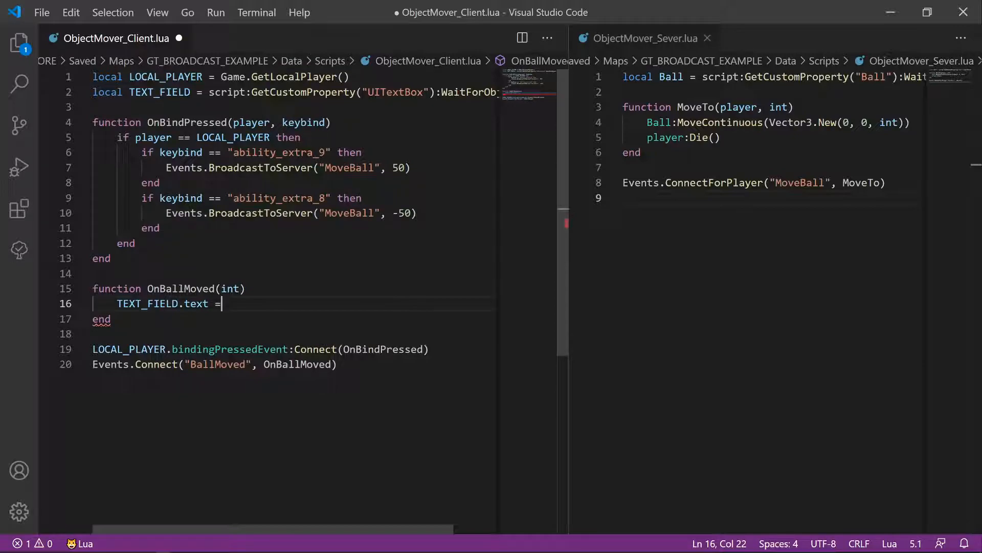
{"action": "type", "text": "to"}
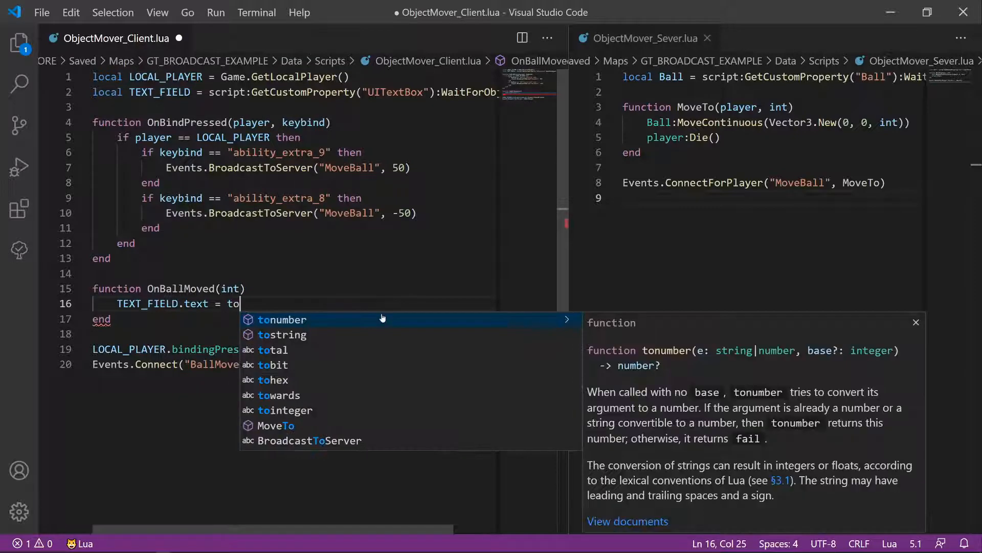
{"action": "type", "text": "string(int)"}
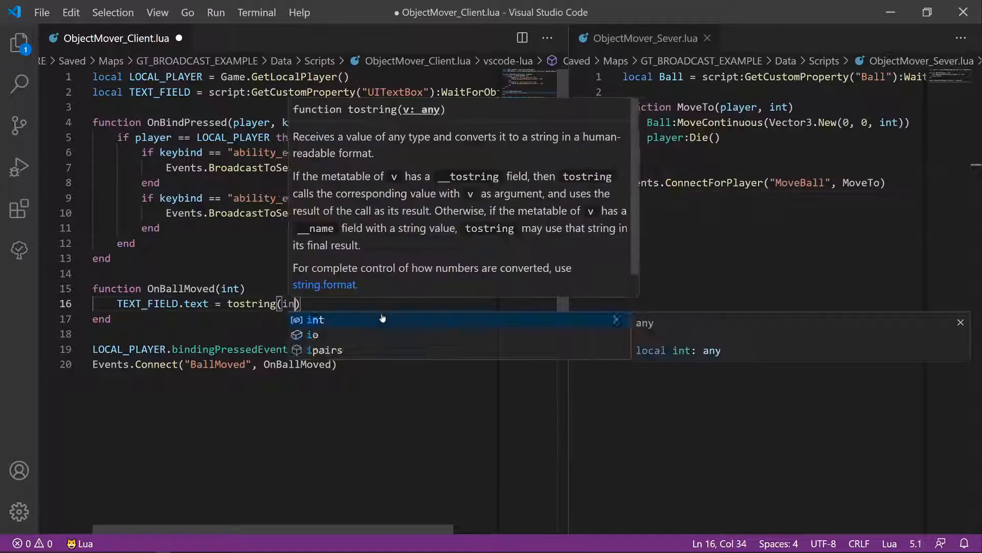
{"action": "key", "text": "Down"}
{"action": "key", "text": "ctrl+s"}
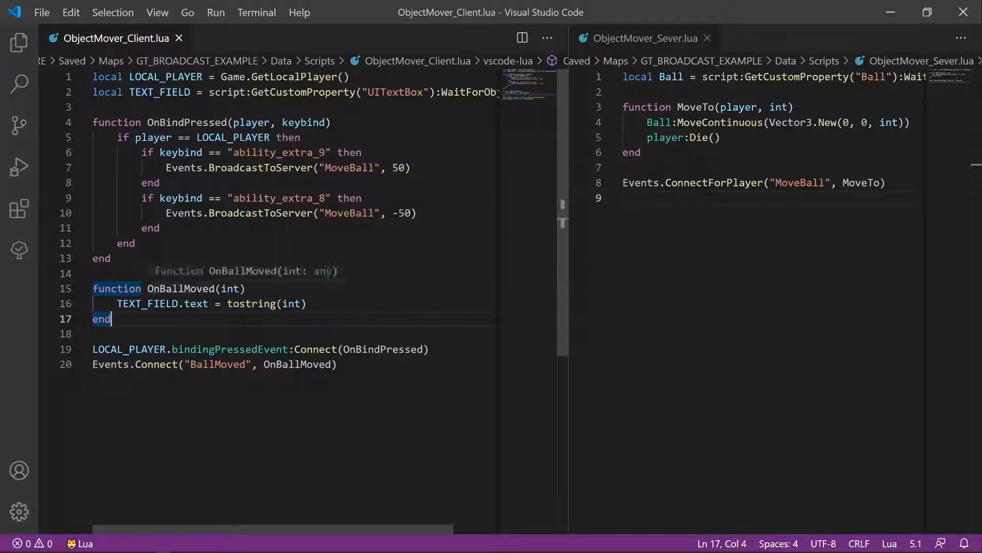
Change the OnBallMoved parameter to str, assign str directly to TEXT_FIELD.text, and save the client script
{"action": "double_click", "coordinate": [230, 289]}
{"action": "type", "text": "str"}
{"action": "left_click", "coordinate": [358, 273]}
{"action": "left_click_drag", "start_coordinate": [310, 303], "coordinate": [222, 303]}
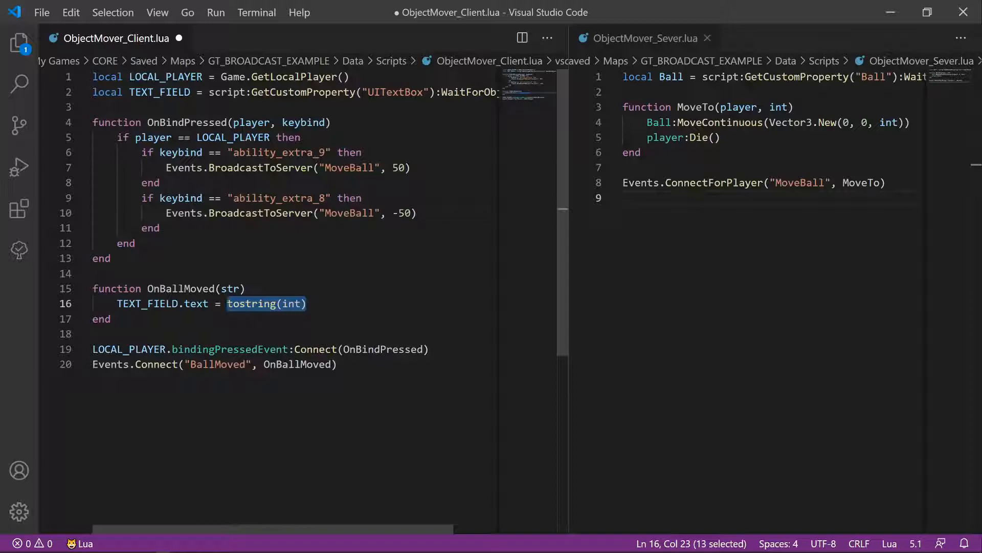
{"action": "type", "text": "str"}
{"action": "left_click", "coordinate": [419, 288]}
{"action": "key", "text": "ctrl+s"}
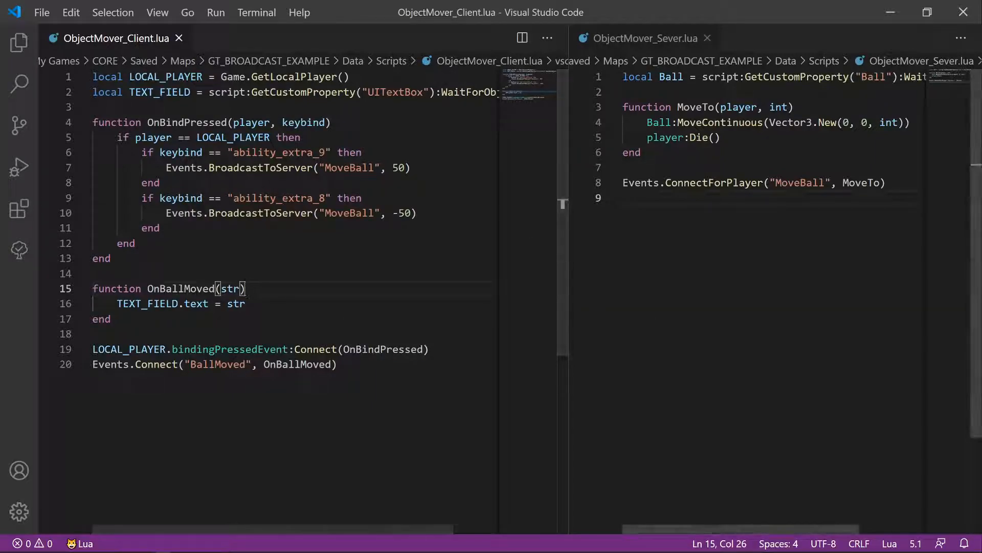
Remove the player:Die() call from MoveTo in the server script, leaving an indented blank line
{"action": "left_click", "coordinate": [720, 137]}
{"action": "left_click_drag", "start_coordinate": [721, 137], "coordinate": [635, 137]}
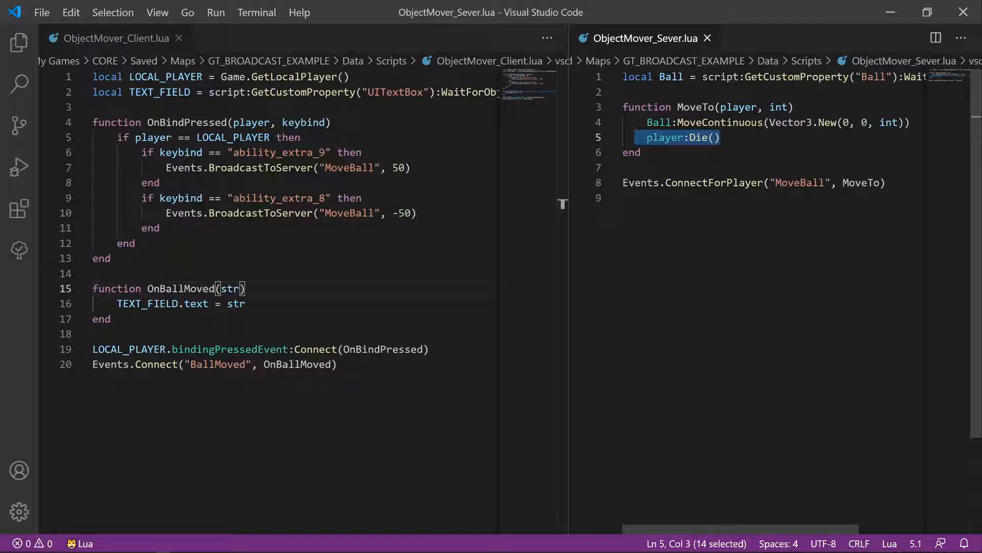
{"action": "key", "text": "BackSpace"}
{"action": "key", "text": "Tab"}
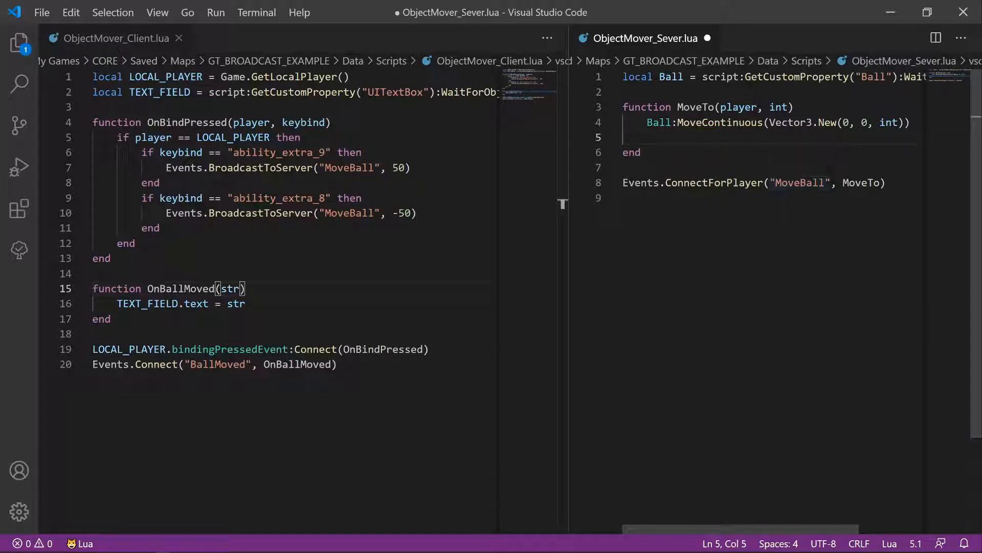
In MoveTo of the server script, add "if int > 0 then" and declare local str on the line above it
{"action": "type", "text": "if int"}
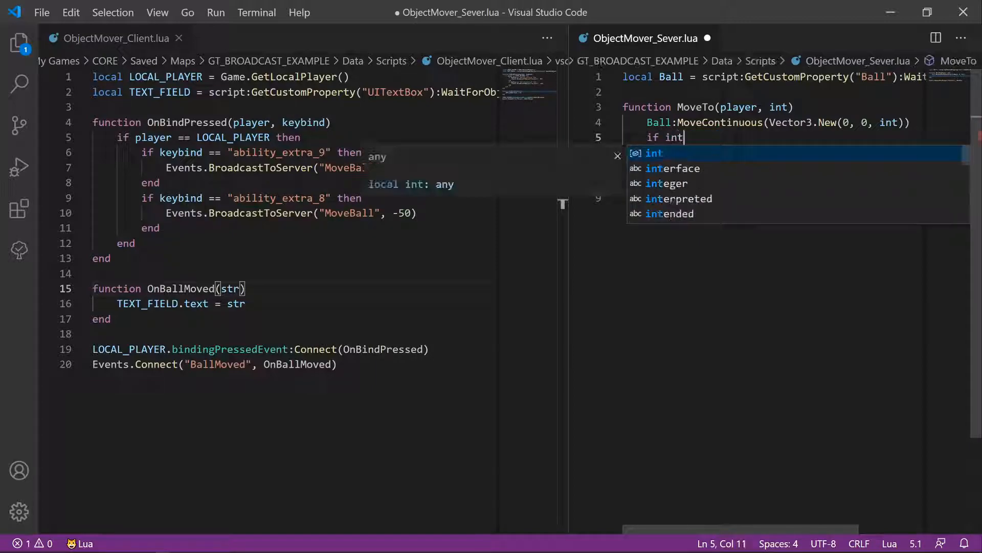
{"action": "type", "text": " > 0 then"}
{"action": "key", "text": "Return"}
{"action": "type", "text": "s"}
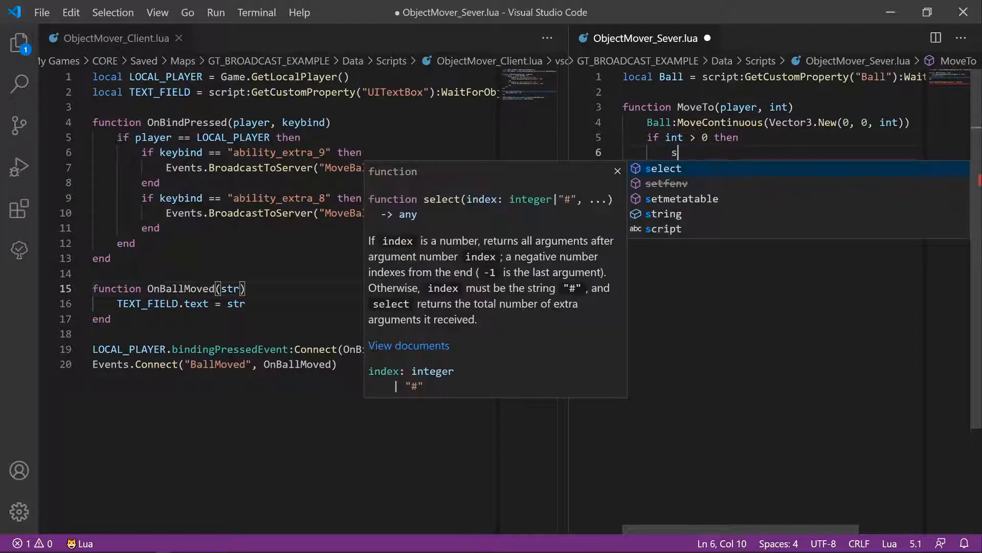
{"action": "key", "text": "BackSpace"}
{"action": "left_click", "coordinate": [931, 129]}
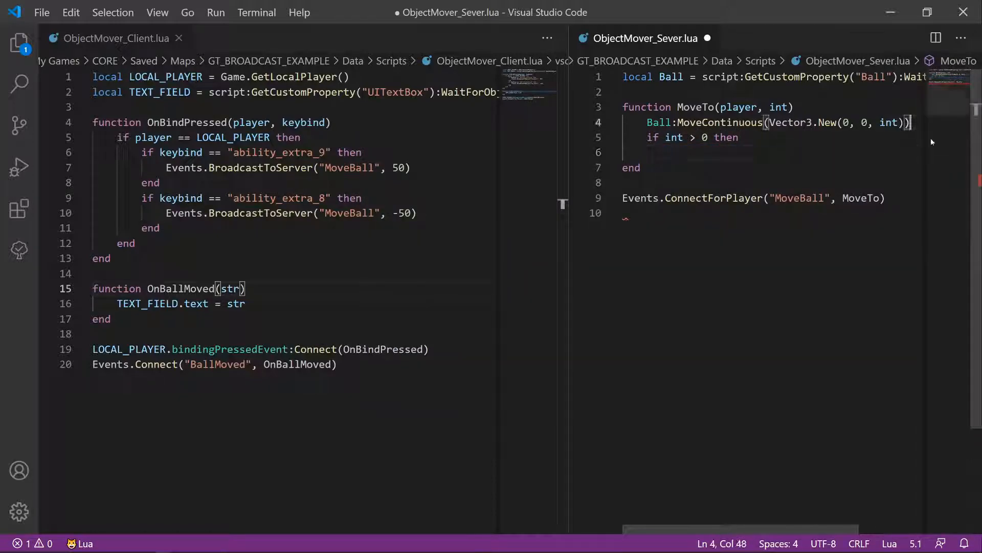
{"action": "key", "text": "Return"}
{"action": "type", "text": "local str"}
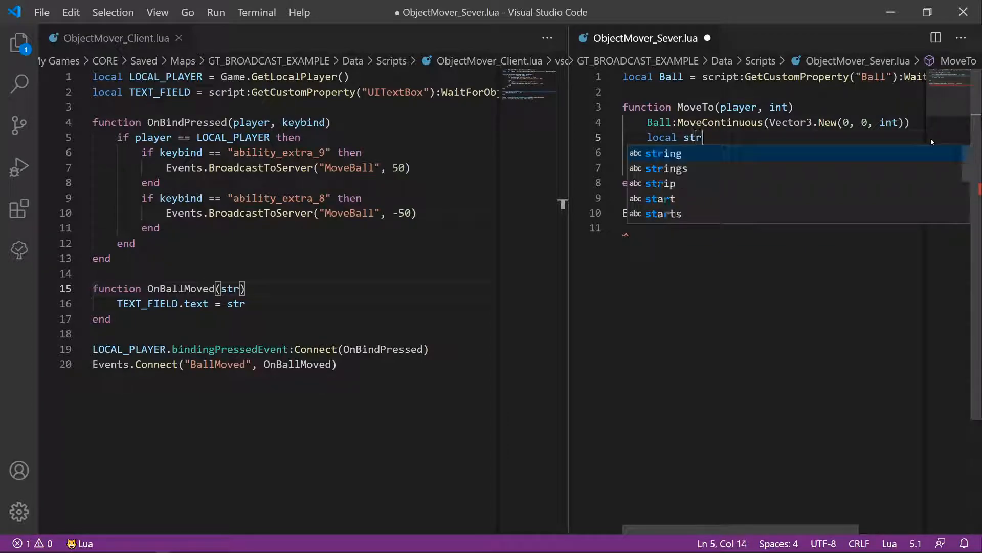
Assign "Going Up" to str inside the int > 0 branch
{"action": "left_click", "coordinate": [623, 228]}
{"action": "left_click", "coordinate": [740, 153]}
{"action": "key", "text": "Return"}
{"action": "type", "text": "s"}
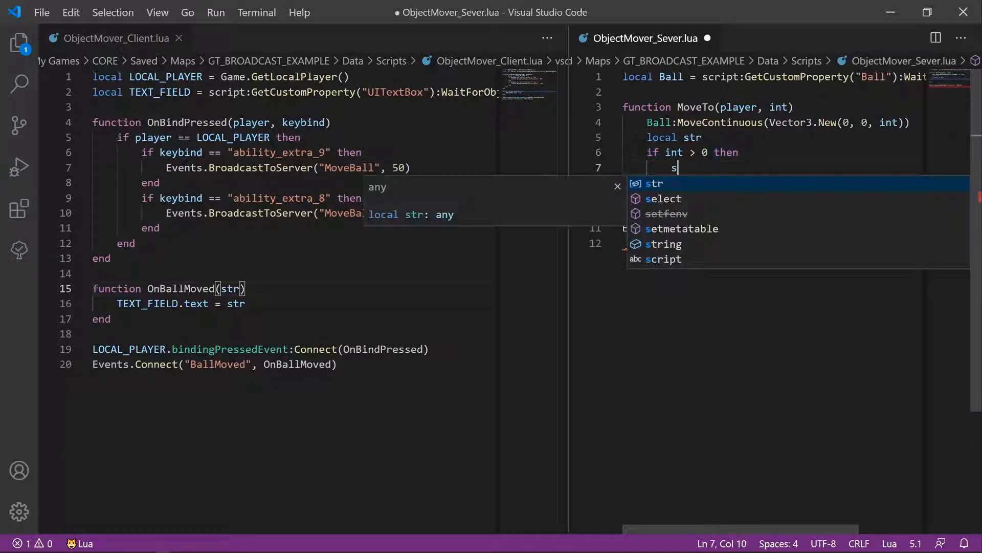
{"action": "type", "text": "tr = \"G"}
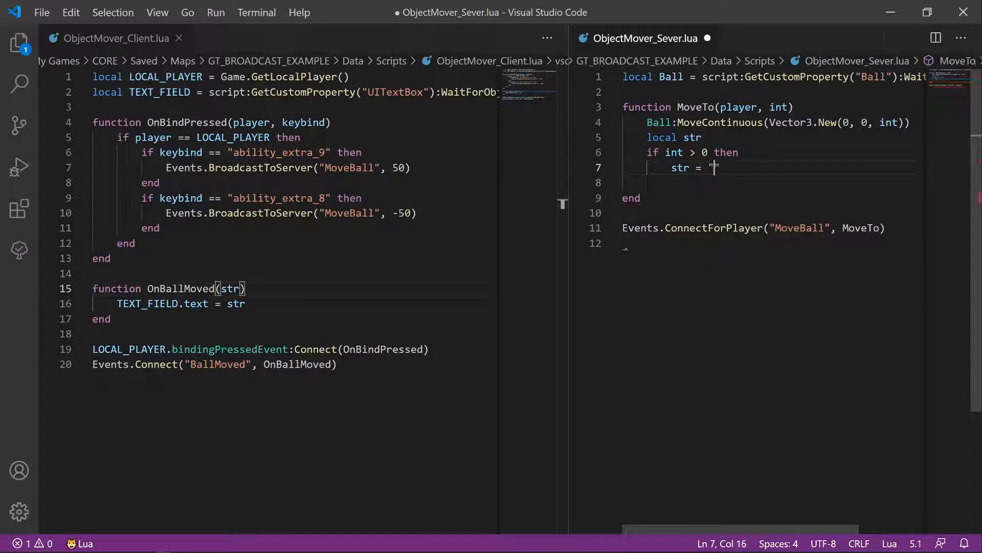
{"action": "type", "text": "oing Up\""}
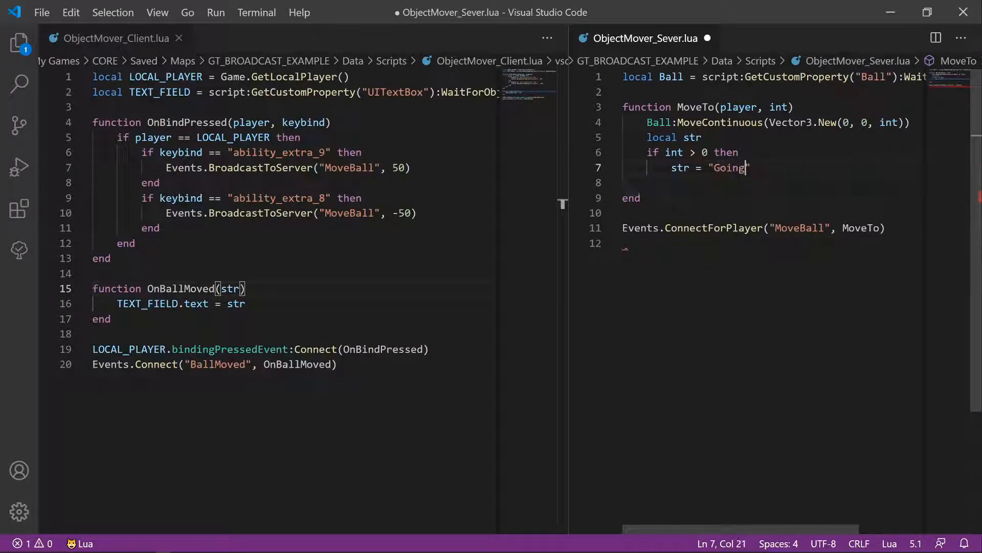
Add an else branch that sets str to "Going Down" and close the if block with end
{"action": "key", "text": "Return"}
{"action": "type", "text": "else"}
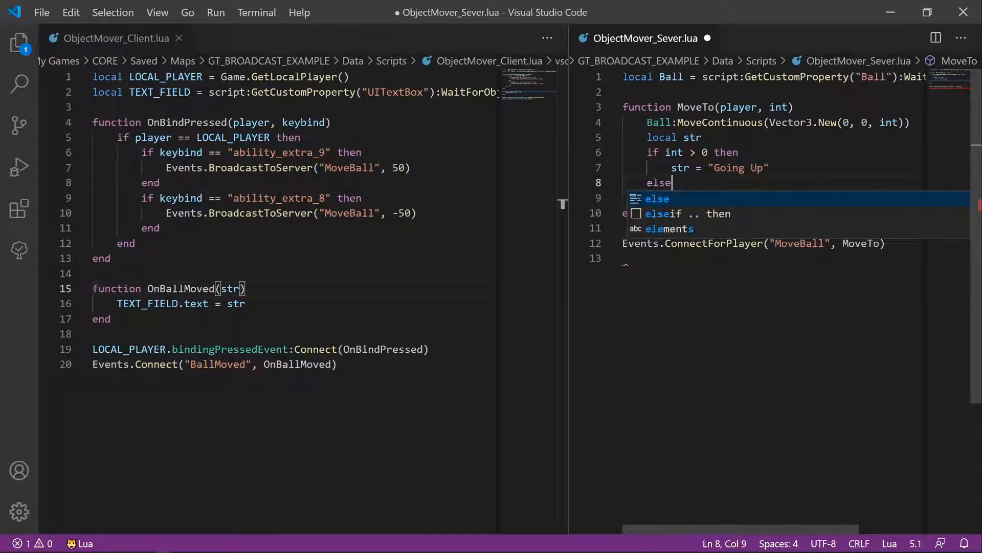
{"action": "key", "text": "Return"}
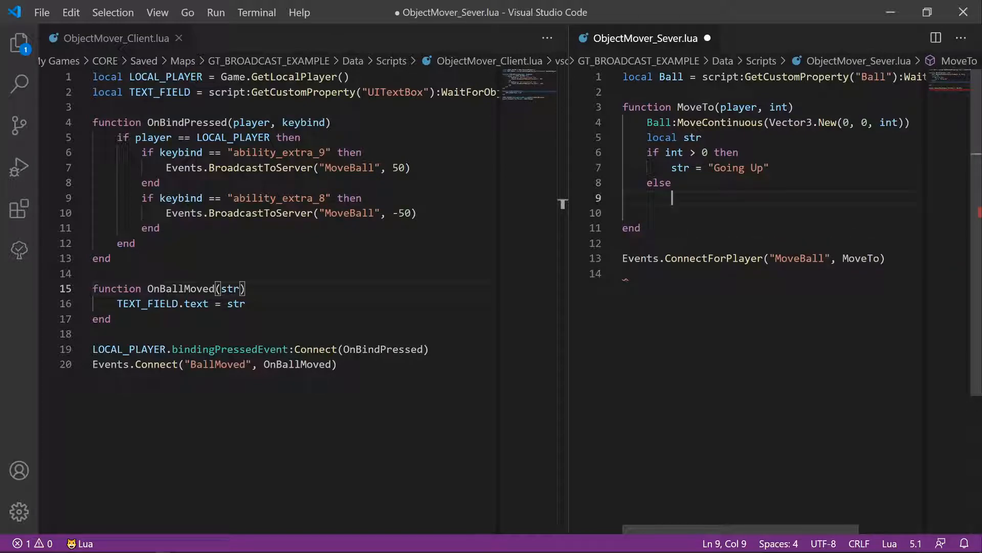
{"action": "type", "text": "str = \"Going Down"}
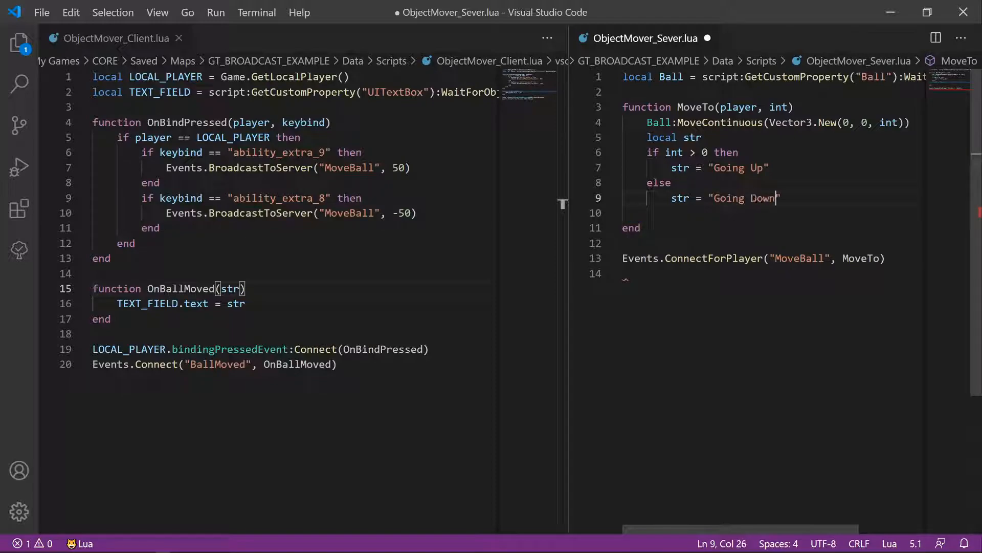
{"action": "key", "text": "Return"}
{"action": "type", "text": "end"}
{"action": "key", "text": "Escape"}
{"action": "right_click", "coordinate": [847, 198]}
{"action": "key", "text": "Escape"}
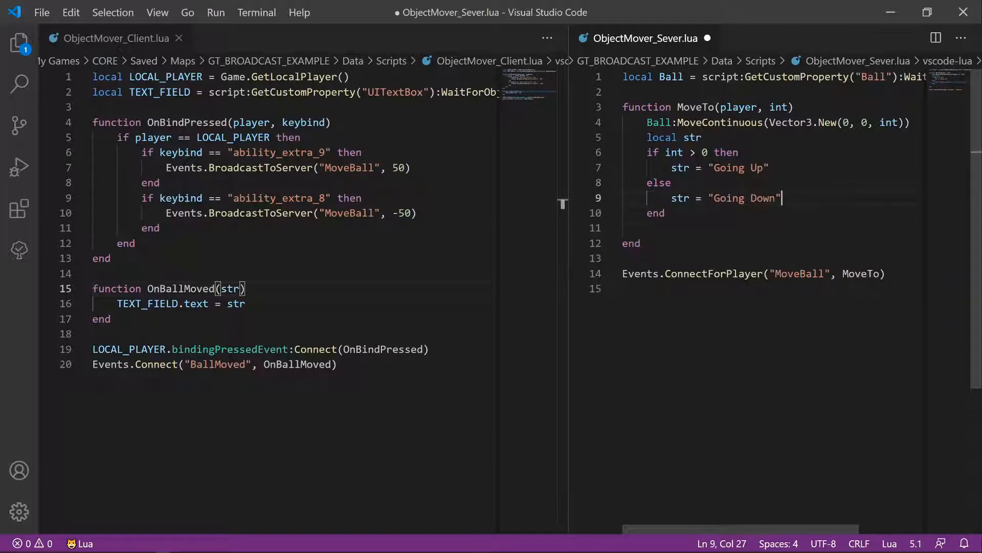
Below the if block in MoveTo, add an Events.BroadcastToPlayer call with the event name "BallMoved"
{"action": "left_click", "coordinate": [762, 228]}
{"action": "type", "text": "E"}
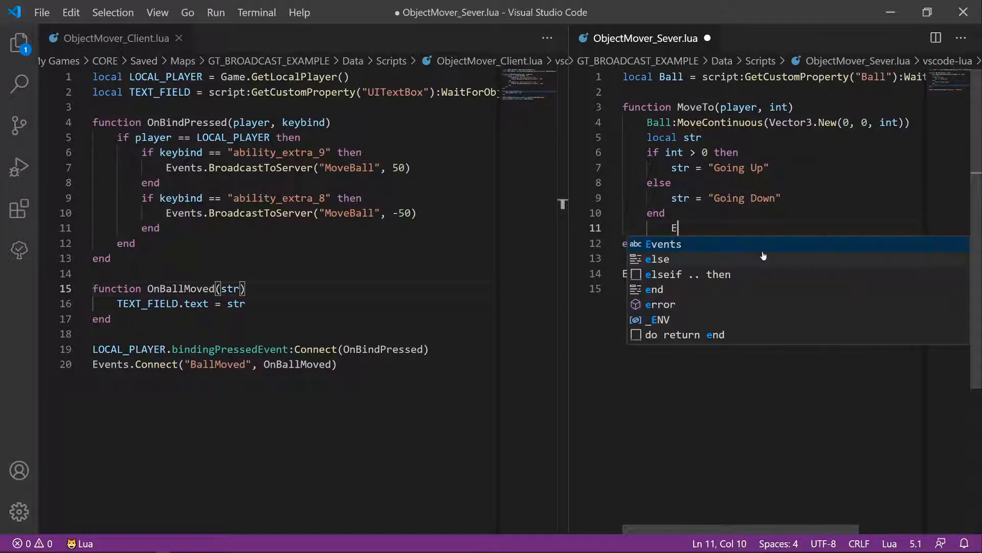
{"action": "type", "text": "vents.Broad"}
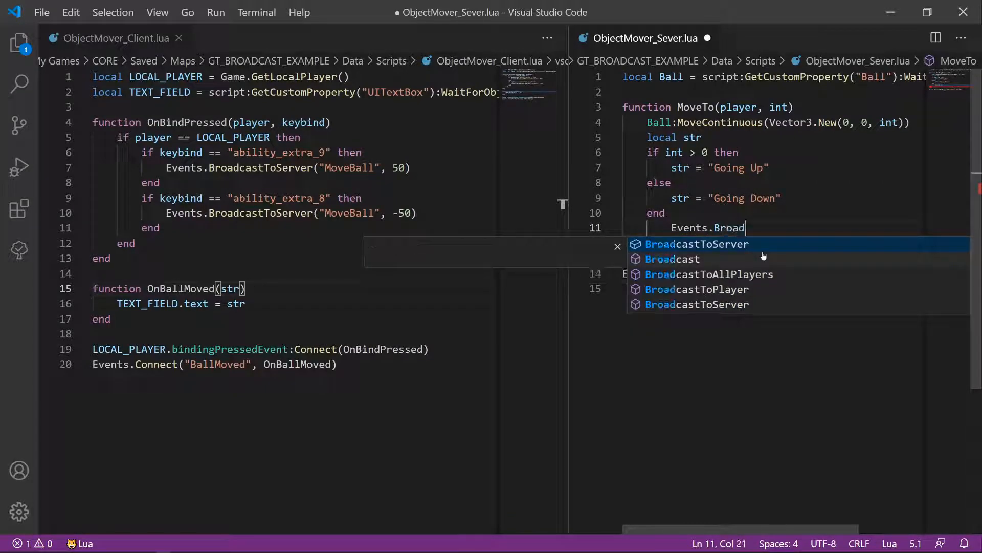
{"action": "type", "text": "castToPlayer"}
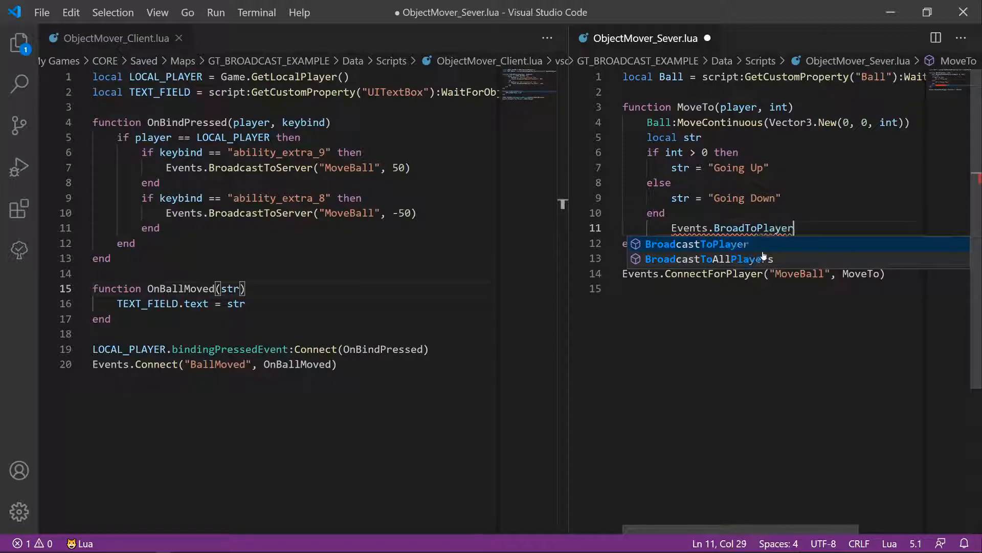
{"action": "key", "text": "Tab"}
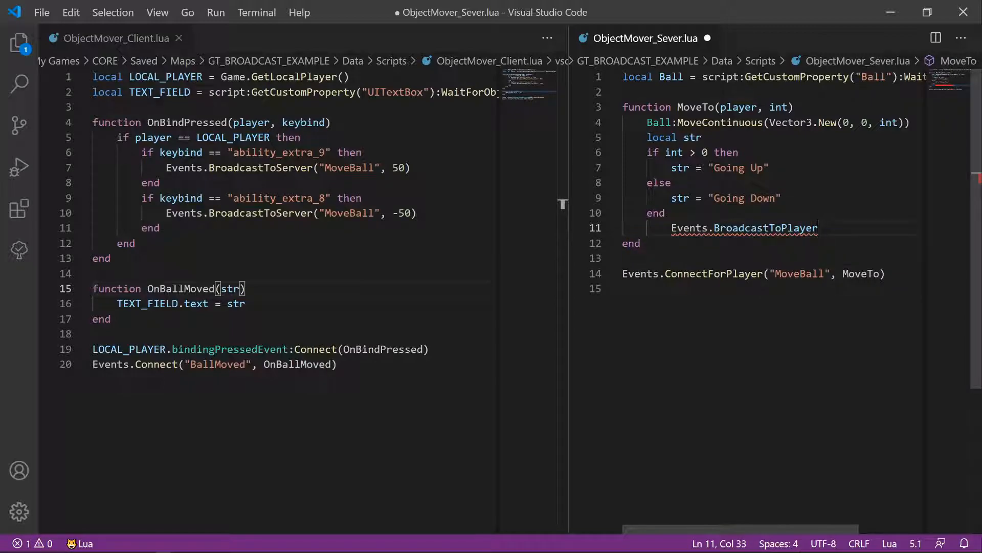
{"action": "type", "text": "("}
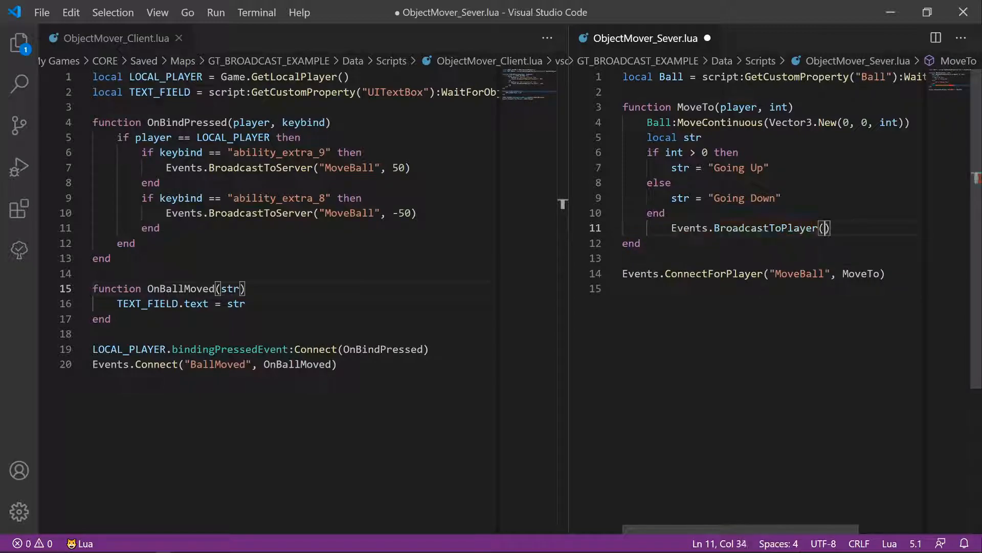
{"action": "type", "text": "\""}
{"action": "type", "text": "Ball"}
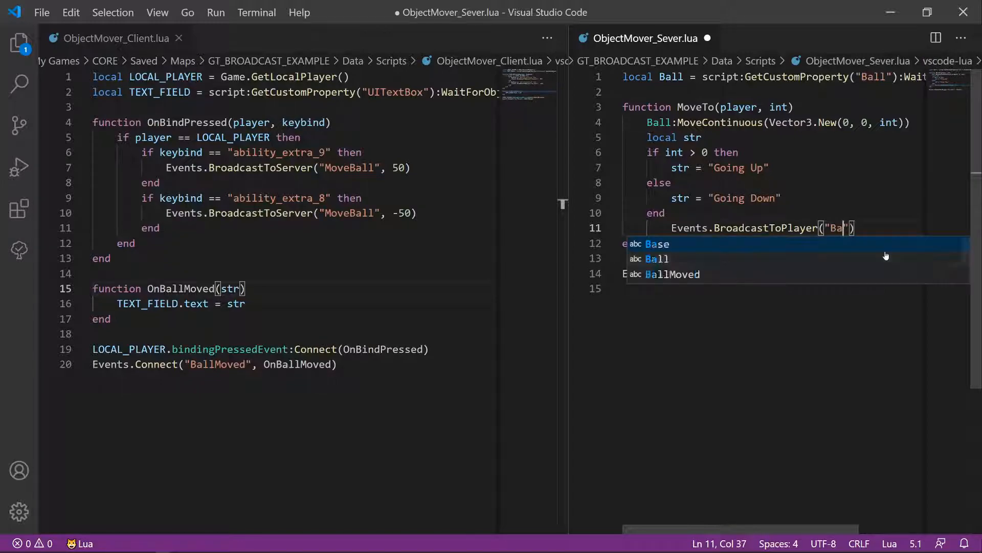
{"action": "type", "text": "Moved"}
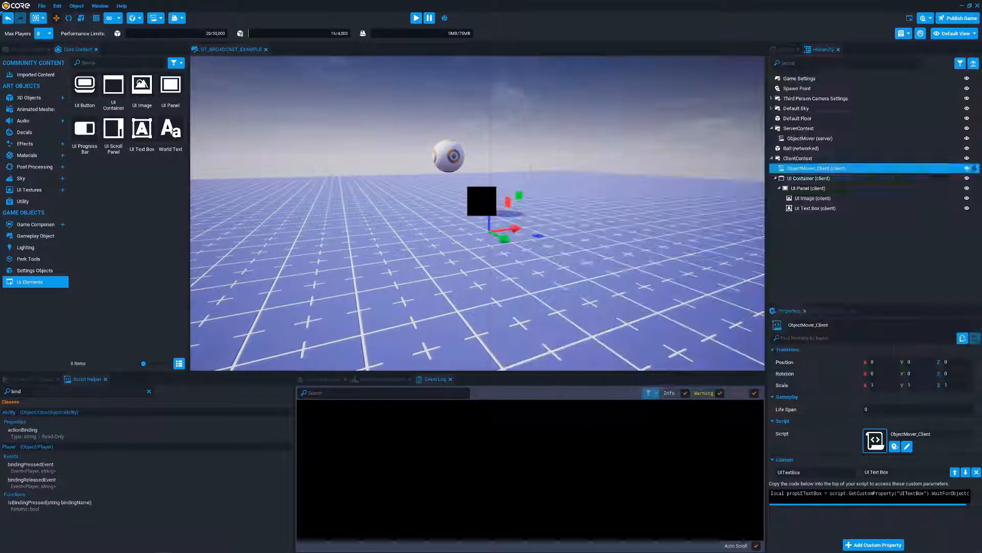
Look up the broadcast functions in Core's Script Helper by searching for "broad", and return to Visual Studio Code
{"action": "type", "text": "broad"}
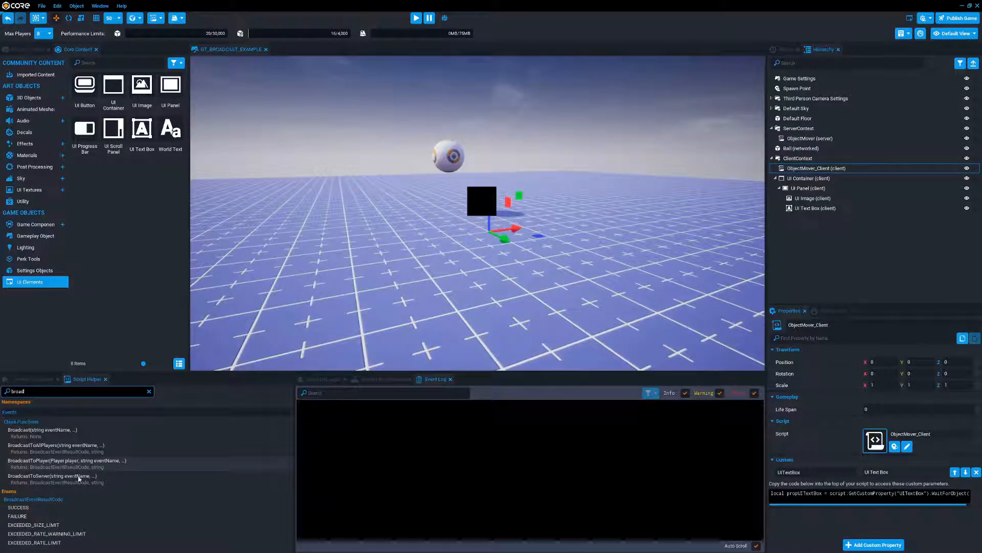
{"action": "key", "text": "super"}
{"action": "left_click", "coordinate": [169, 549]}
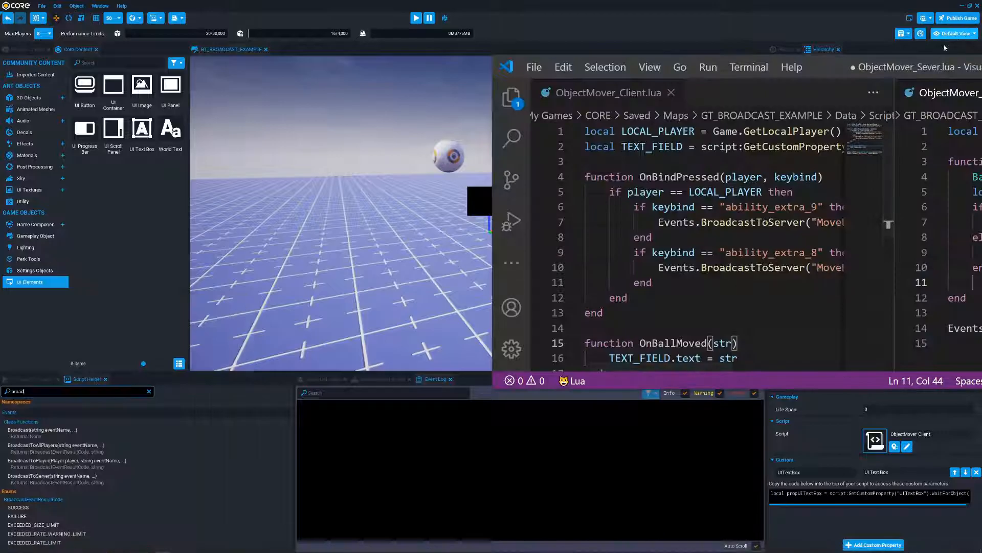
{"action": "left_click_drag", "start_coordinate": [914, 62], "coordinate": [705, 0]}
Insert player as the first argument of the BroadcastToPlayer call, before "BallMoved"
{"action": "key", "text": "Left"}
{"action": "key", "text": "Left"}
{"action": "key", "text": "Left"}
{"action": "key", "text": "Left"}
{"action": "key", "text": "Left"}
{"action": "key", "text": "Left"}
{"action": "key", "text": "Left"}
{"action": "key", "text": "Left"}
{"action": "key", "text": "Left"}
{"action": "key", "text": "Left"}
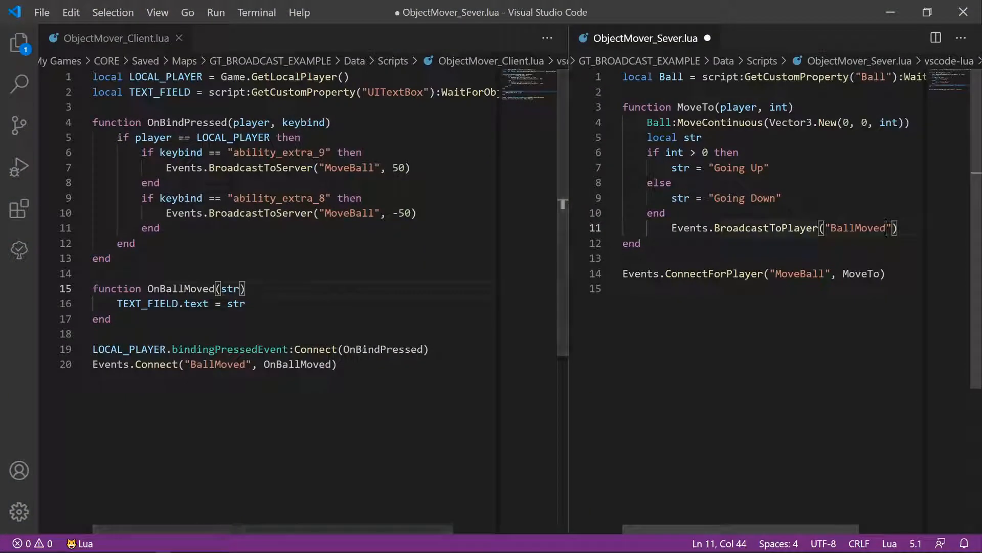
{"action": "type", "text": "player,"}
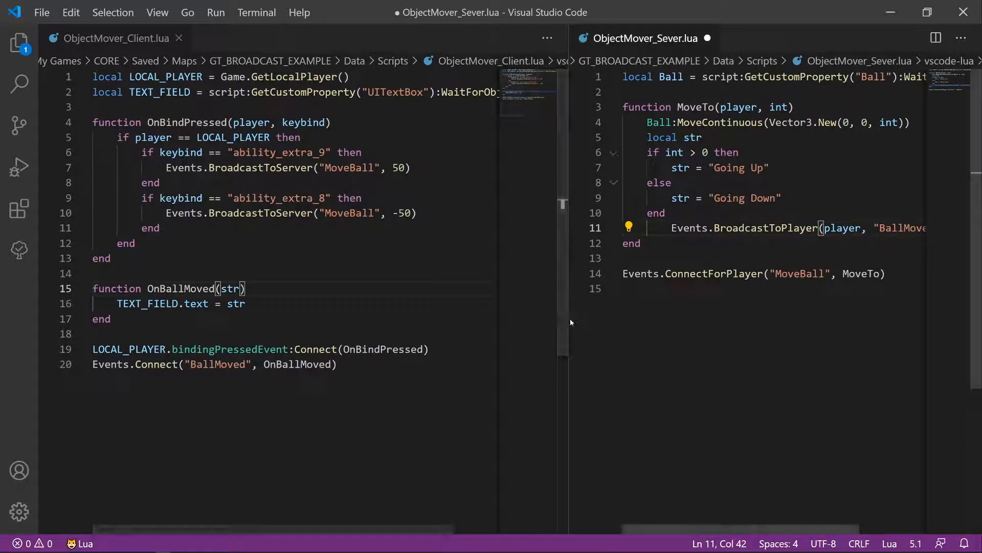
Widen the server script's editor pane and copy the BroadcastToPlayer signature from Core's Script Helper
{"action": "left_click_drag", "start_coordinate": [569, 318], "coordinate": [461, 320]}
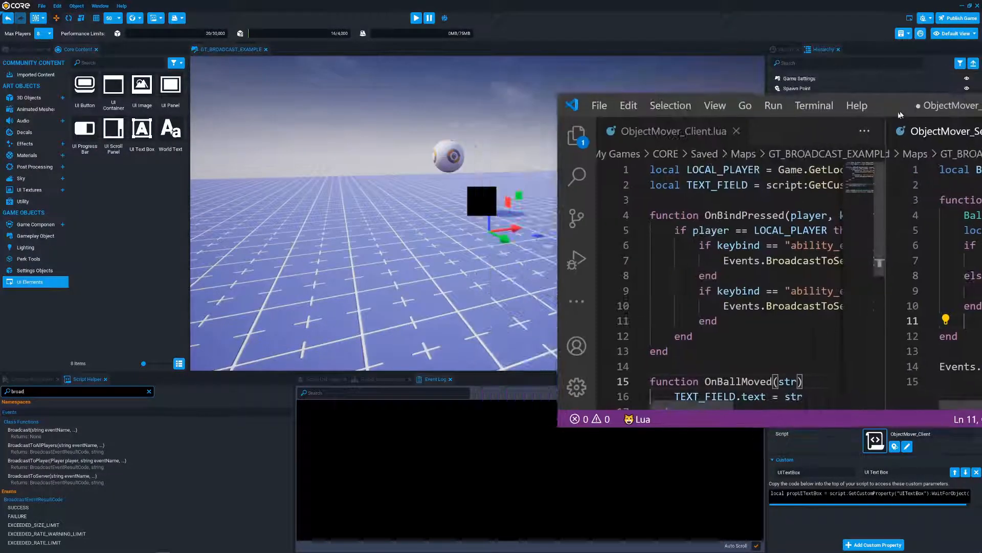
{"action": "left_click_drag", "start_coordinate": [583, 12], "coordinate": [872, 117]}
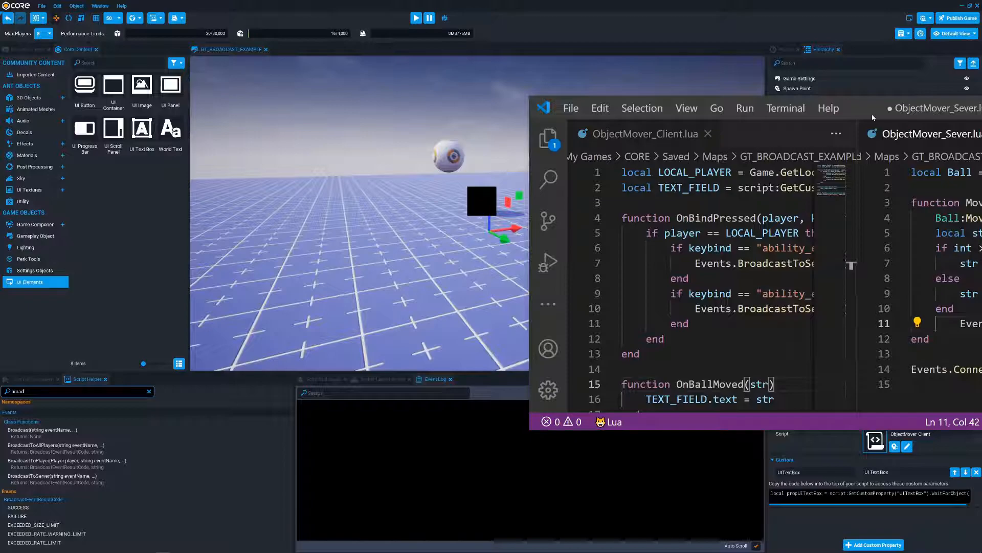
{"action": "left_click_drag", "start_coordinate": [873, 117], "coordinate": [628, 69]}
{"action": "right_click", "coordinate": [52, 466]}
{"action": "left_click", "coordinate": [101, 474]}
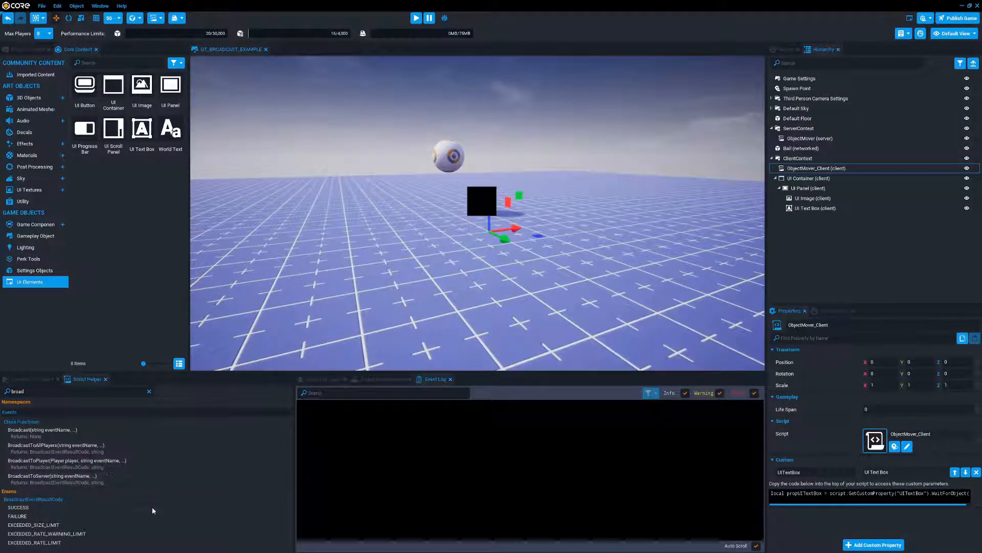
Back in Visual Studio Code, paste the copied signature two lines below the broadcast call and widen the server script's pane further
{"action": "key", "text": "super"}
{"action": "left_click", "coordinate": [163, 546]}
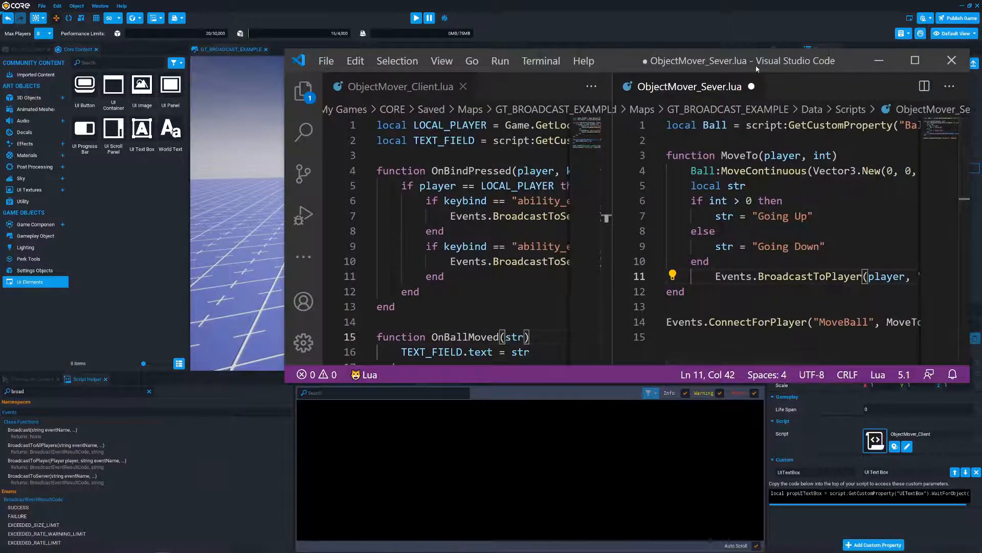
{"action": "key", "text": "super+Up"}
{"action": "type", "text": "\"BallMoved\")"}
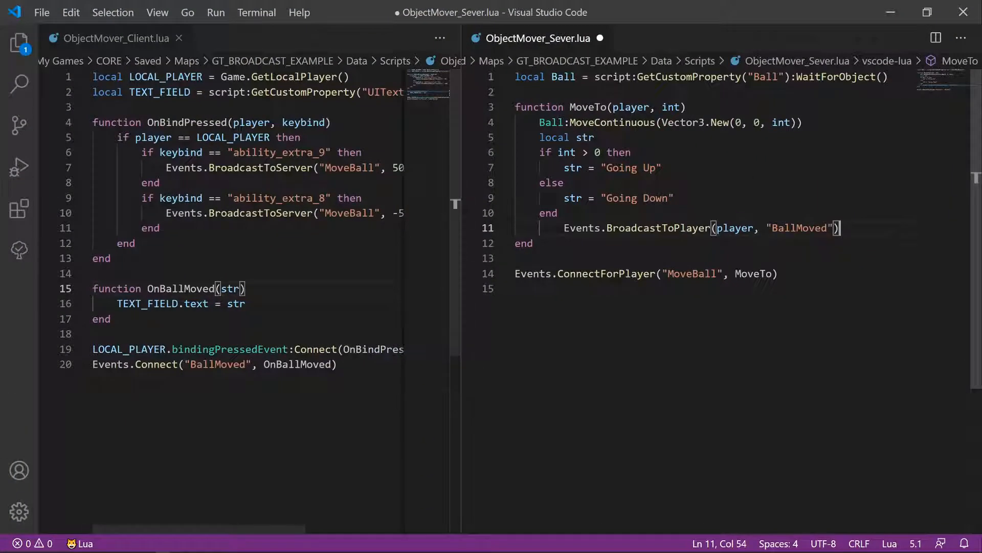
{"action": "key", "text": "Return"}
{"action": "key", "text": "Return"}
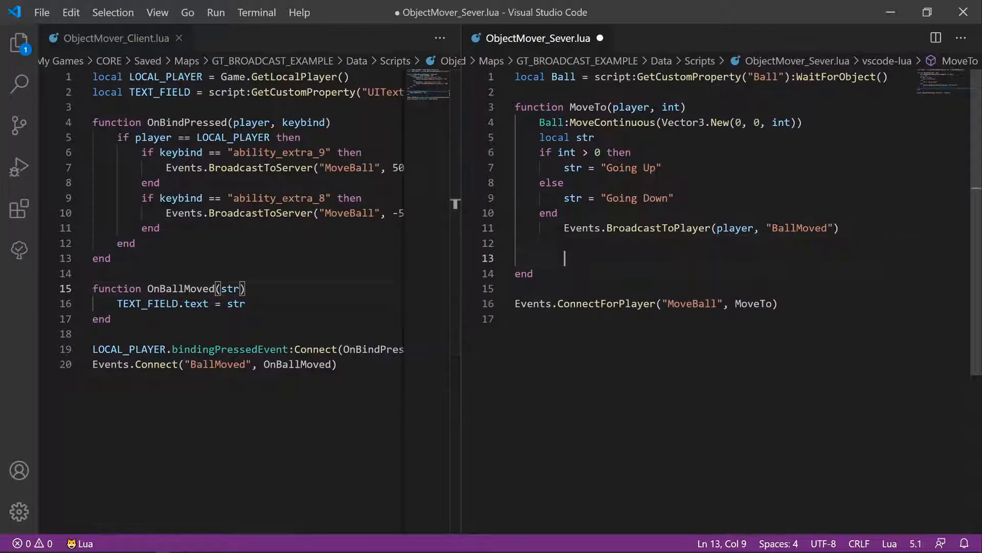
{"action": "type", "text": "Events.BroadcastToPlayer(Player_player, string_eventName, (...)_argumentList)"}
{"action": "left_click_drag", "start_coordinate": [458, 380], "coordinate": [260, 380]}
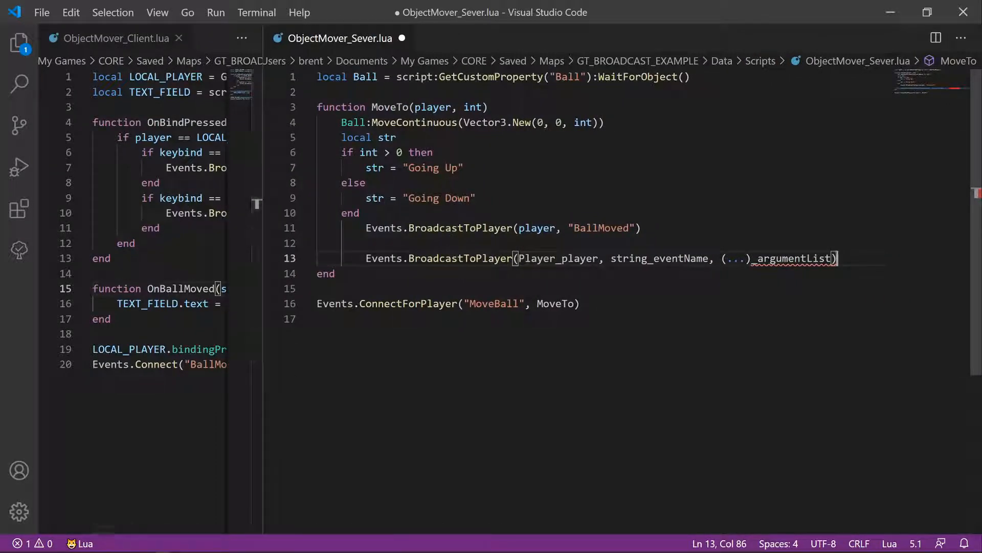
Delete the pasted BroadcastToPlayer signature and add str as the third argument of the original broadcast call
{"action": "left_click_drag", "start_coordinate": [838, 258], "coordinate": [335, 258]}
{"action": "key", "text": "BackSpace"}
{"action": "left_click", "coordinate": [636, 229]}
{"action": "type", "text": ", str"}
{"action": "key", "text": "ctrl+End"}
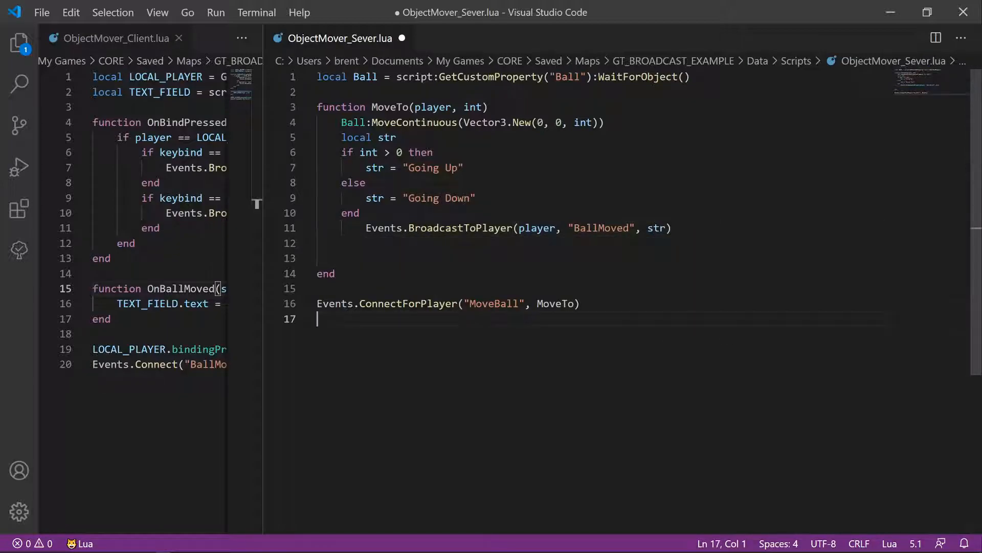
Clean up the broadcast call's indentation and the blank lines after it, save the server script, and rebalance the two editor panes
{"action": "right_click", "coordinate": [399, 257]}
{"action": "left_click", "coordinate": [440, 333]}
{"action": "key", "text": "ctrl+s"}
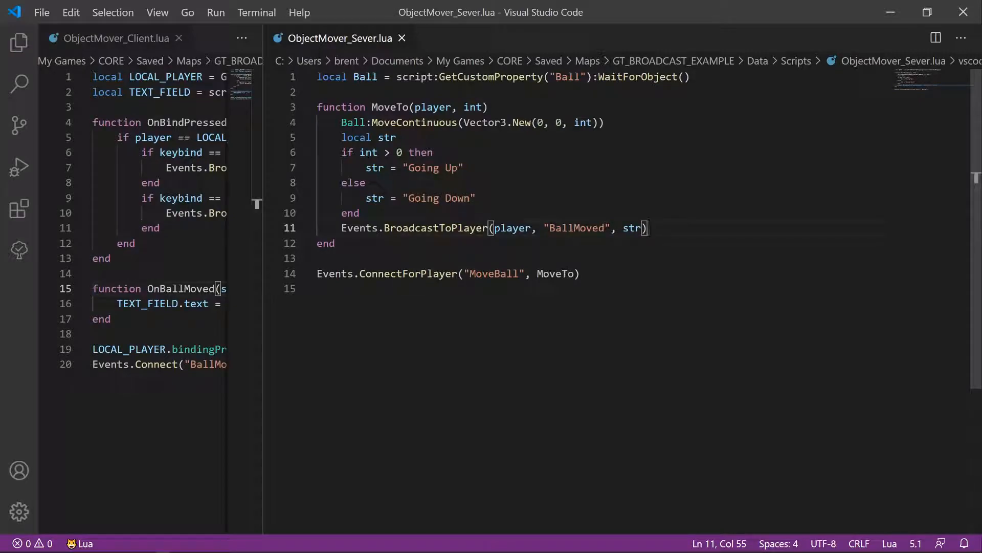
{"action": "left_click_drag", "start_coordinate": [257, 203], "coordinate": [515, 203]}
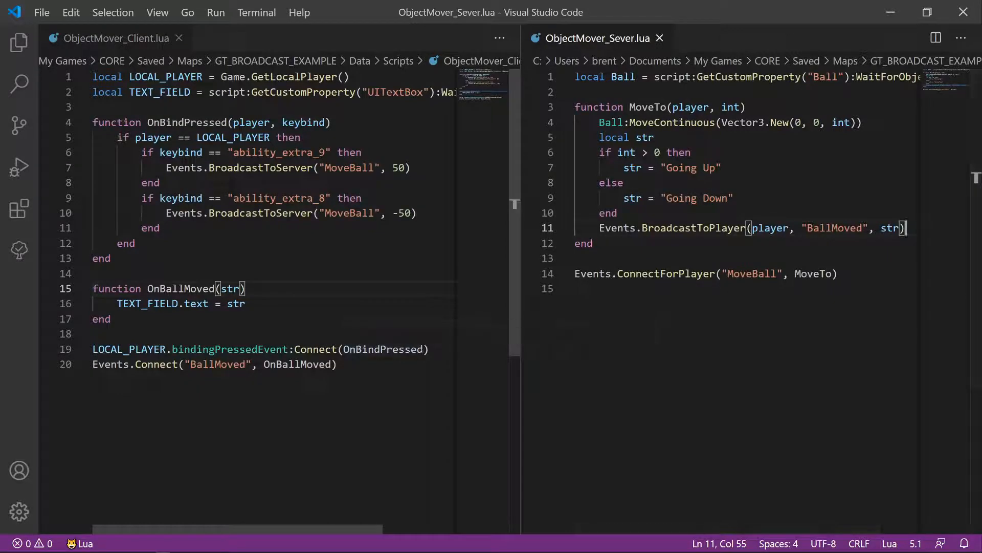
Switch to Core, widen the UI Panel, and narrow the UI Text Box to a width of 412 to match it
{"action": "left_click", "coordinate": [890, 12]}
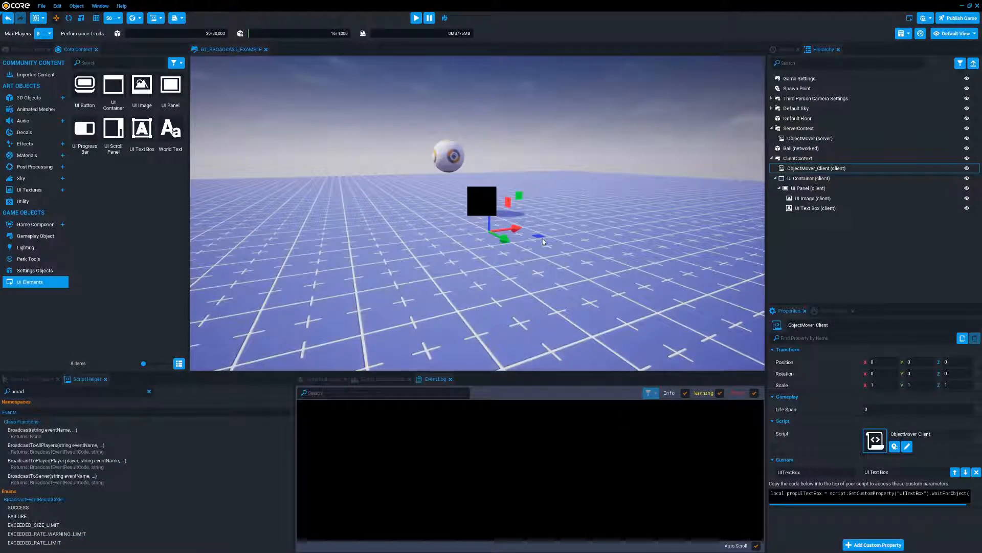
{"action": "left_click", "coordinate": [815, 207]}
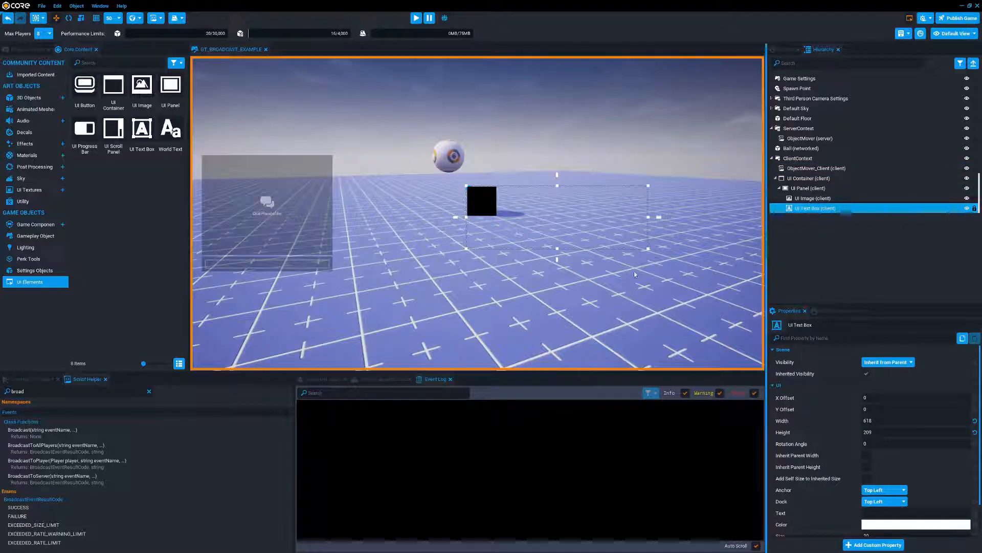
{"action": "left_click", "coordinate": [809, 188]}
{"action": "left_click_drag", "start_coordinate": [497, 201], "coordinate": [594, 203]}
{"action": "left_click", "coordinate": [819, 208]}
{"action": "left_click_drag", "start_coordinate": [646, 220], "coordinate": [589, 215]}
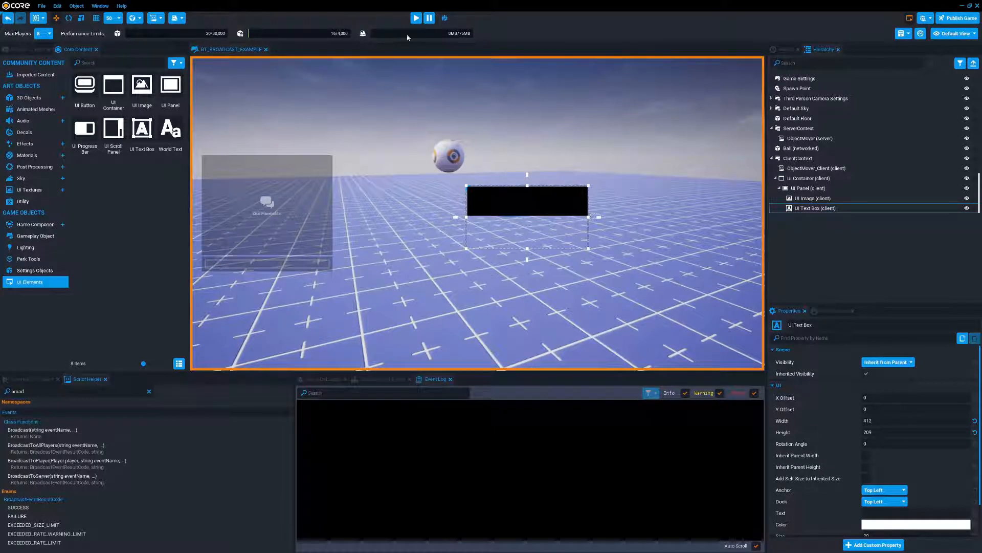
Run and stop a game preview to test the ball's status text, and reopen the client and server scripts for review
{"action": "left_click", "coordinate": [416, 18]}
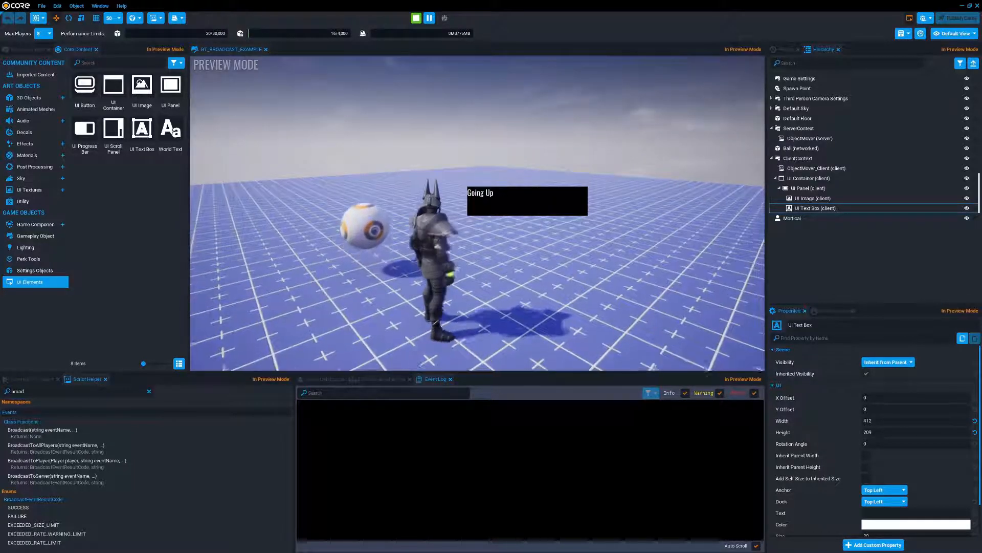
{"action": "key", "text": "Escape"}
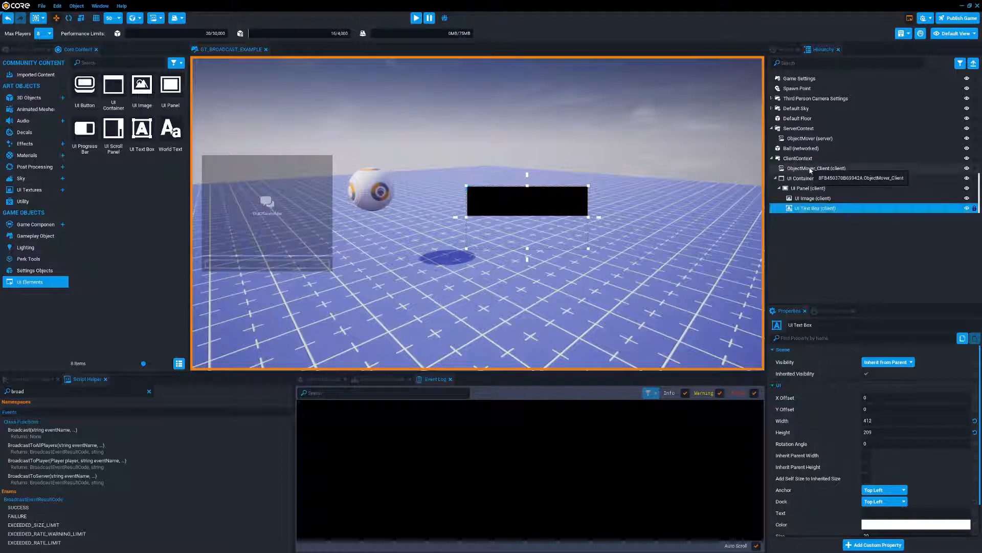
{"action": "double_click", "coordinate": [811, 168]}
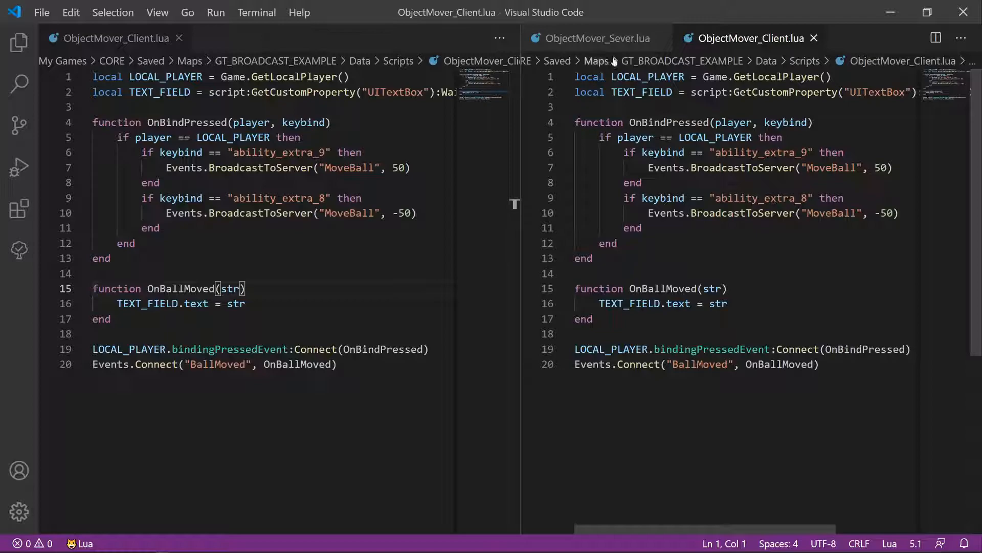
{"action": "left_click", "coordinate": [612, 42]}
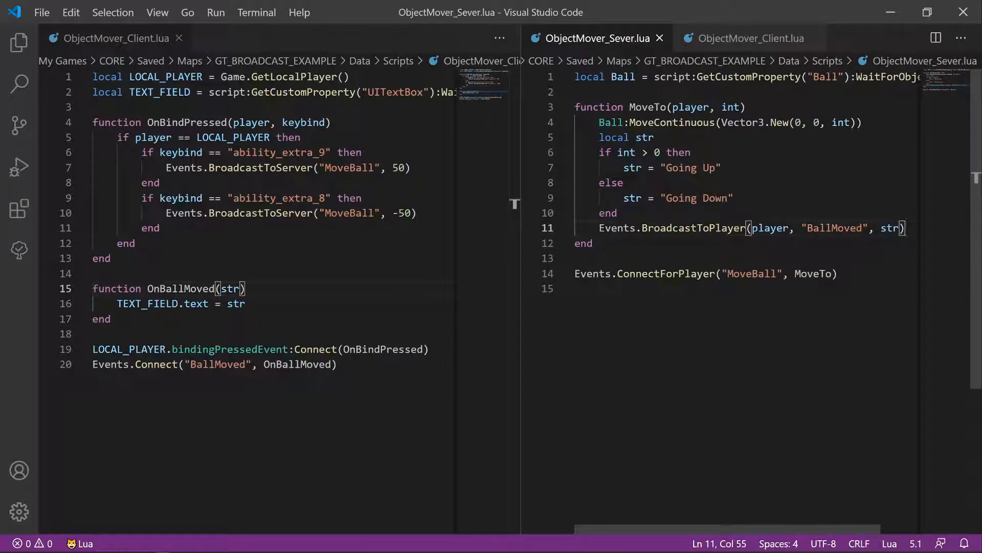